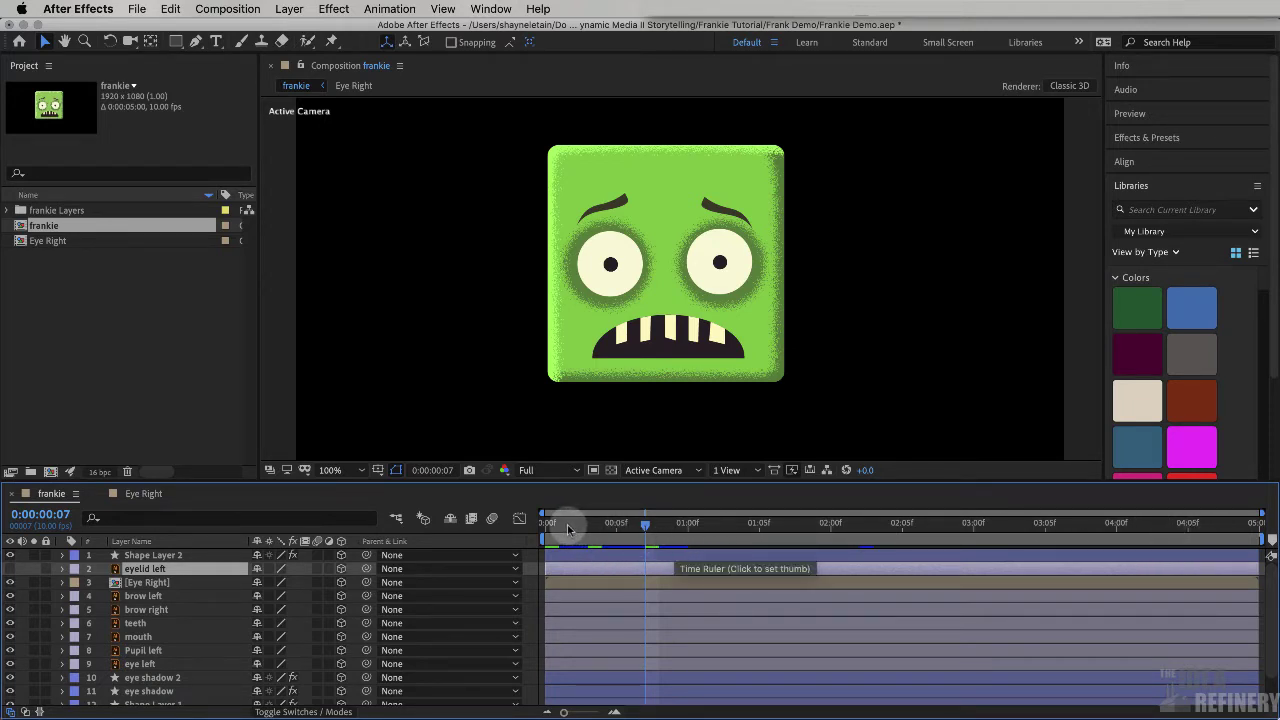
- Review the frankie composition's frame rate and duration in its composition settings, leaving them as they are
{"action": "left_click", "coordinate": [229, 10]}
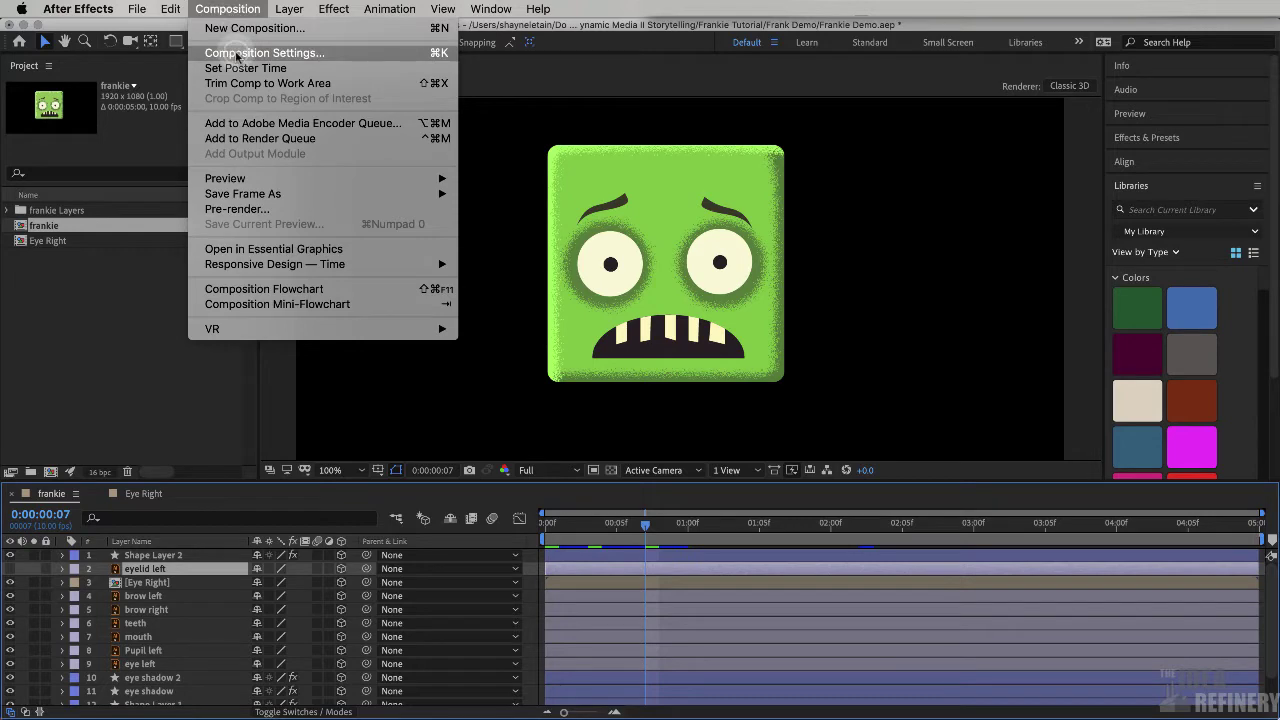
{"action": "left_click", "coordinate": [237, 53]}
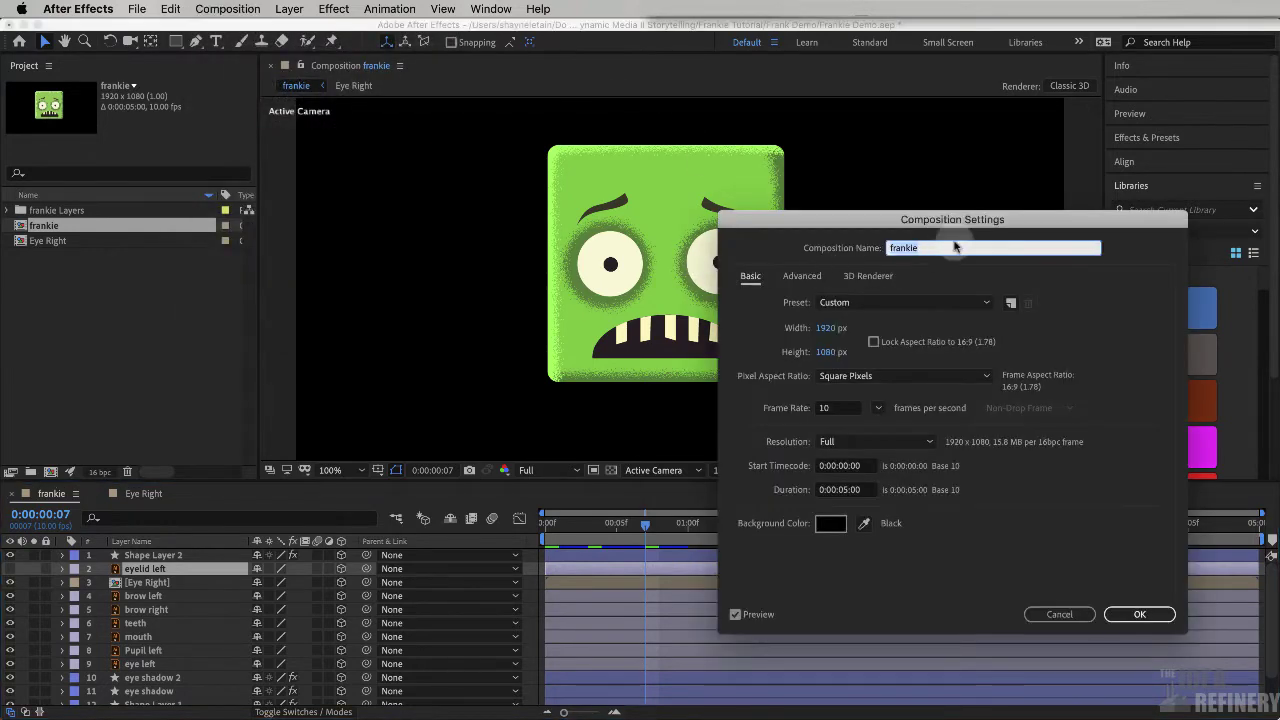
{"action": "left_click_drag", "start_coordinate": [912, 221], "coordinate": [905, 227]}
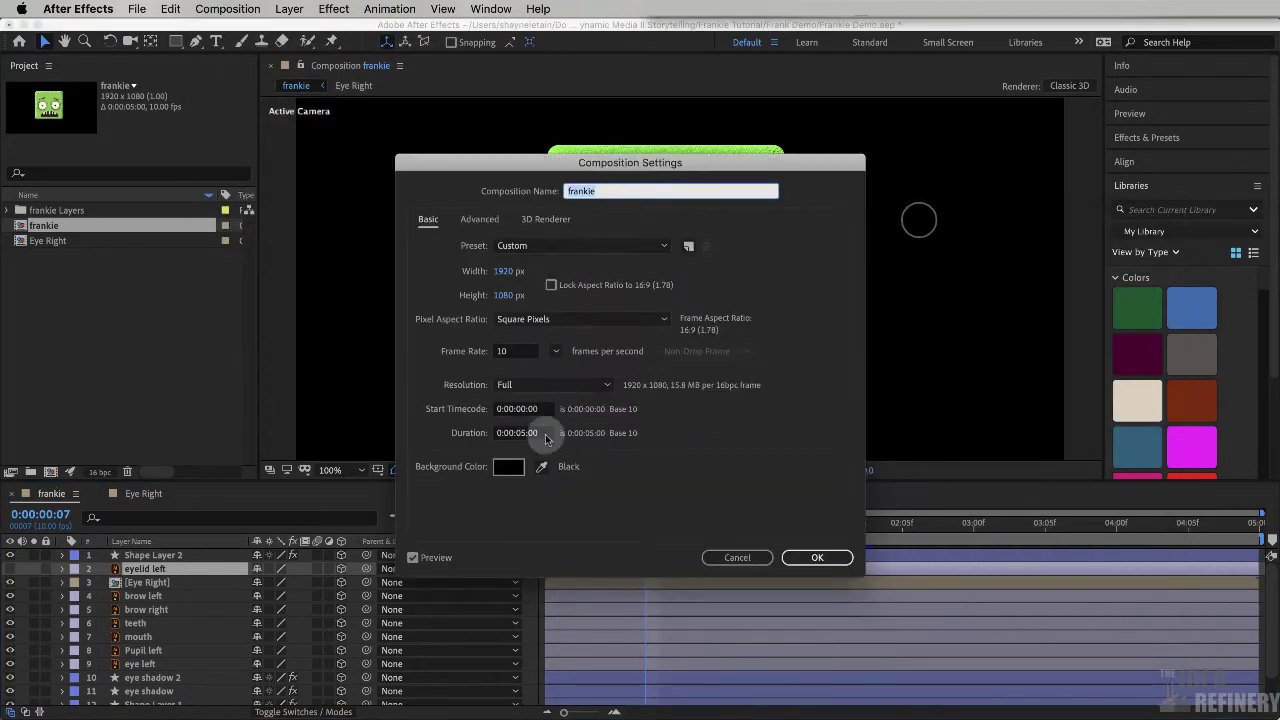
{"action": "left_click", "coordinate": [520, 435]}
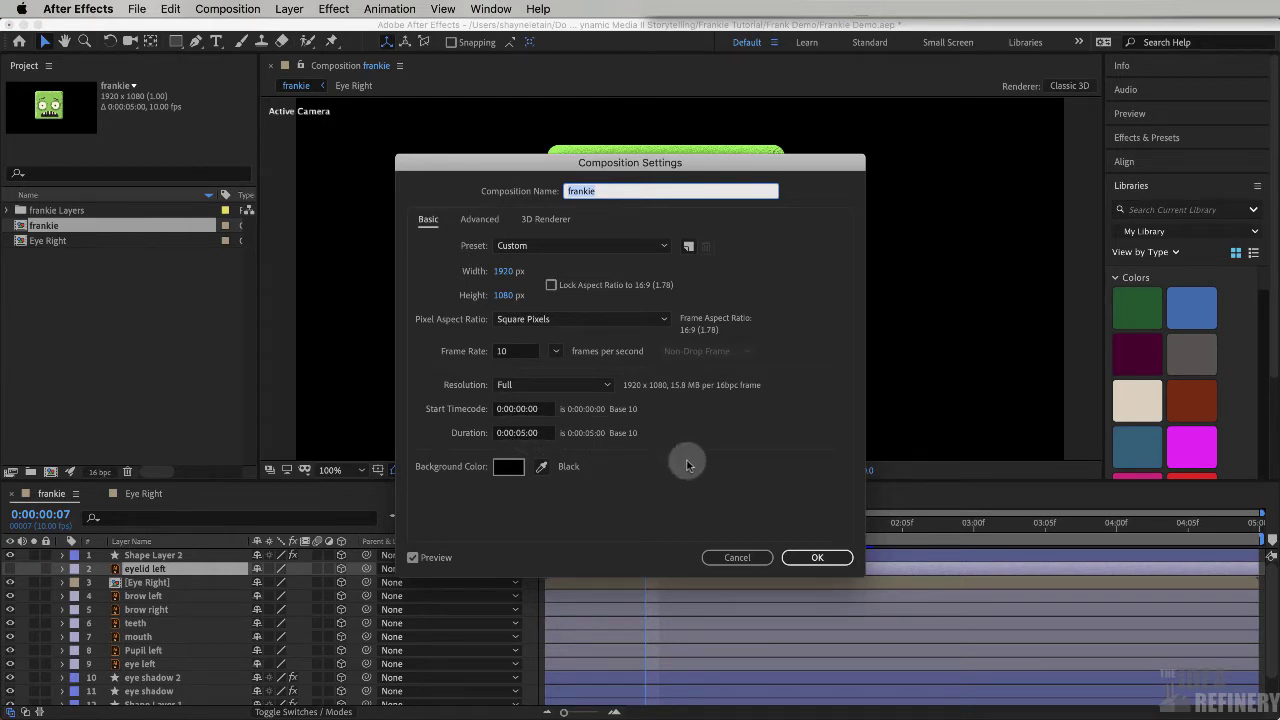
{"action": "left_click", "coordinate": [826, 560]}
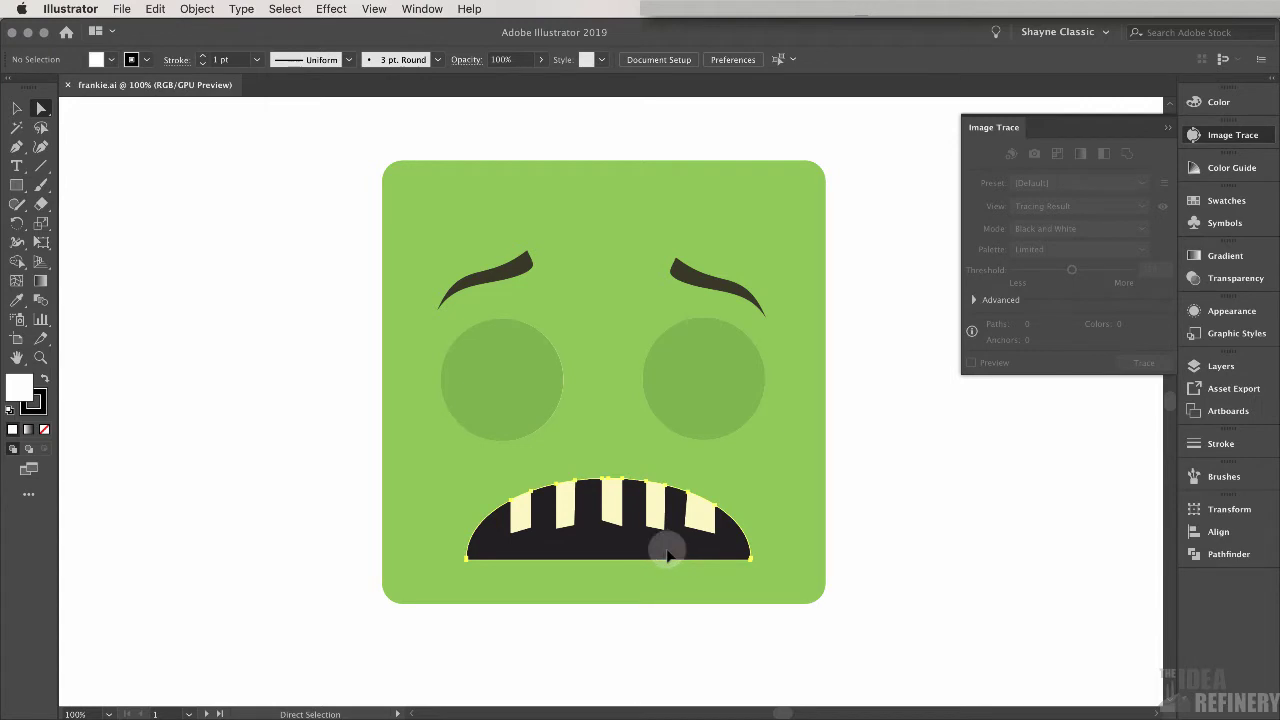
- Shift the mouth path slightly upward in the frankie.ai artwork and examine its anchor points
{"action": "mouse_move", "coordinate": [667, 556]}
{"action": "left_mouse_down"}
{"action": "mouse_move", "coordinate": [678, 530]}
{"action": "mouse_move", "coordinate": [662, 542]}
{"action": "left_mouse_up"}
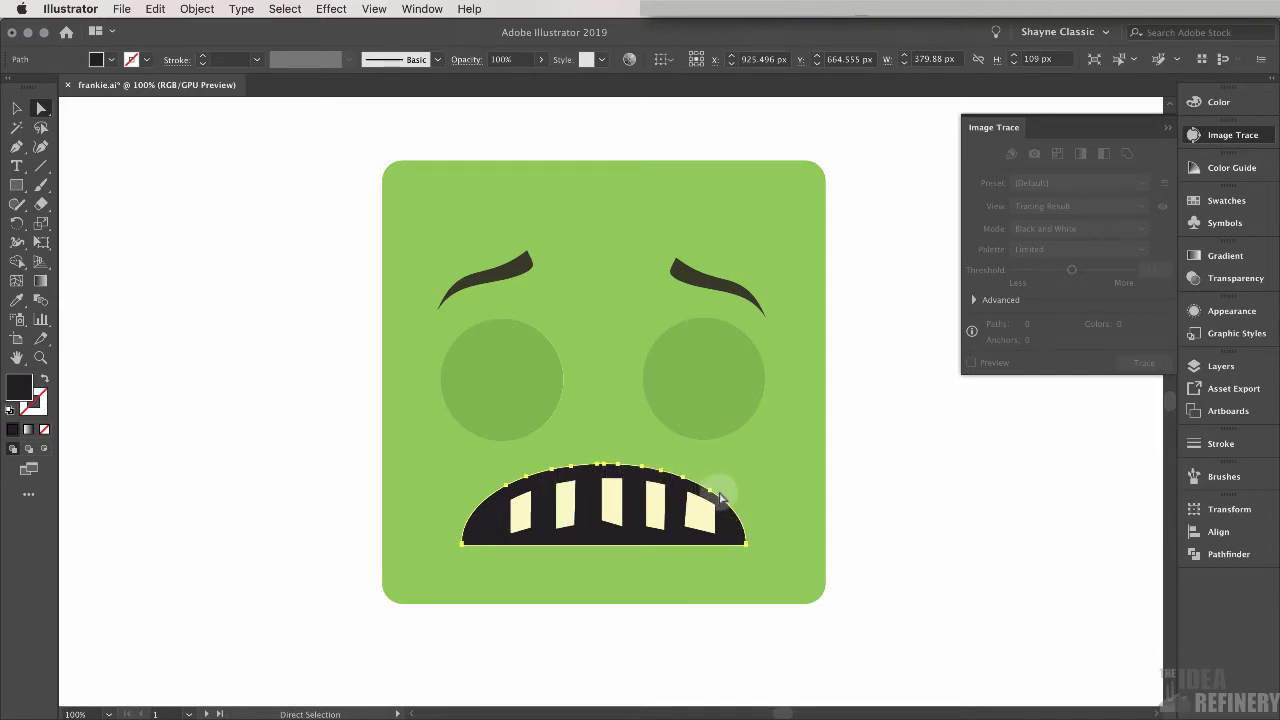
{"action": "left_click", "coordinate": [605, 473]}
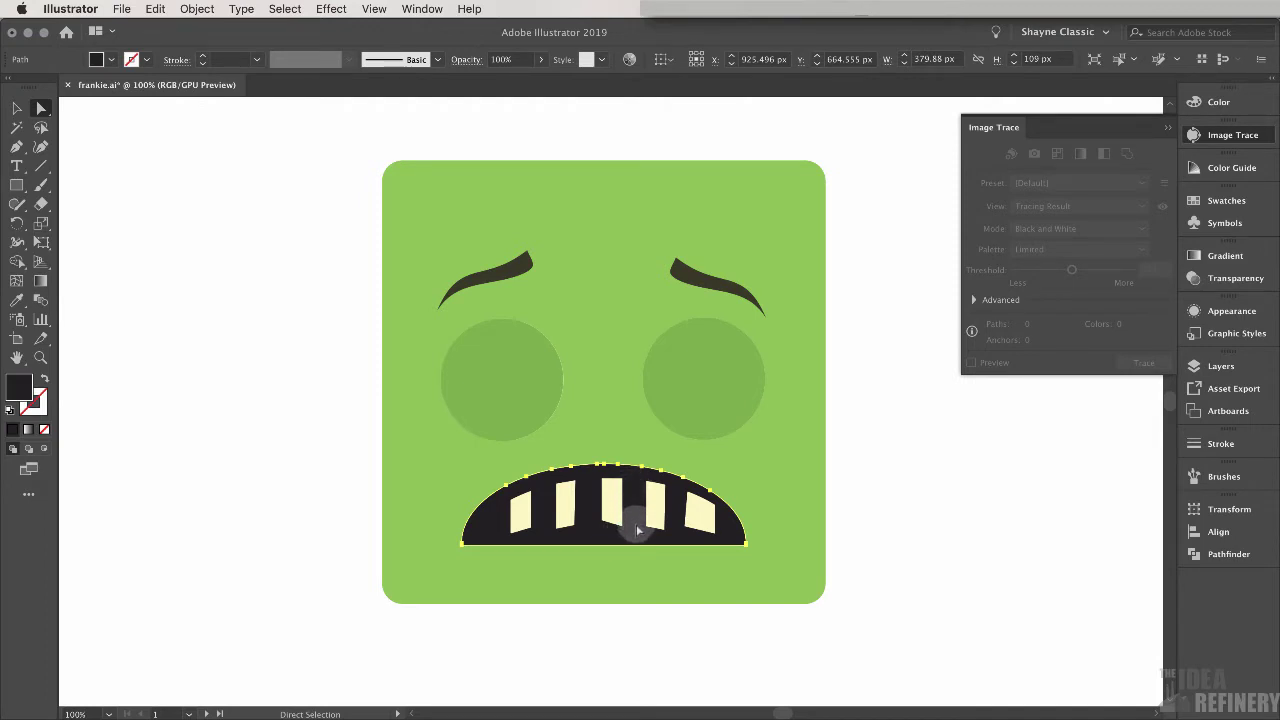
- Switch to After Effects and create shapes from the mouth vector layer
{"action": "left_click", "coordinate": [23, 242]}
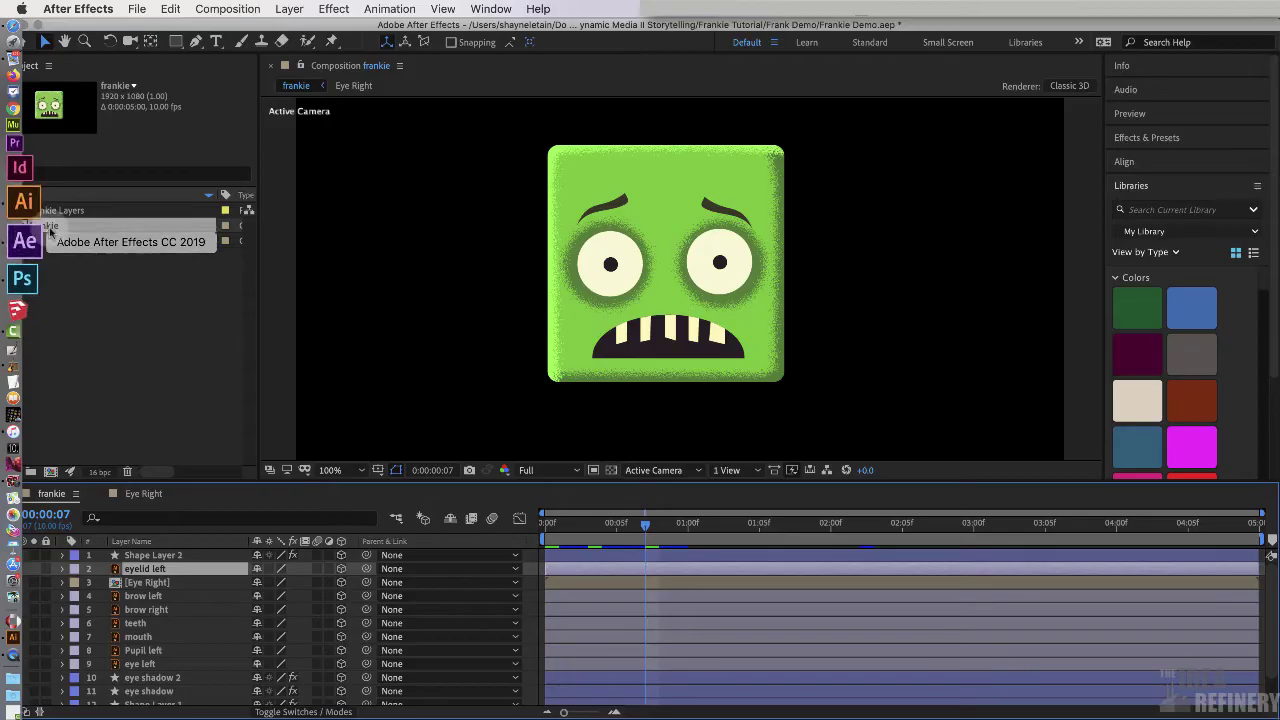
{"action": "left_click", "coordinate": [166, 638]}
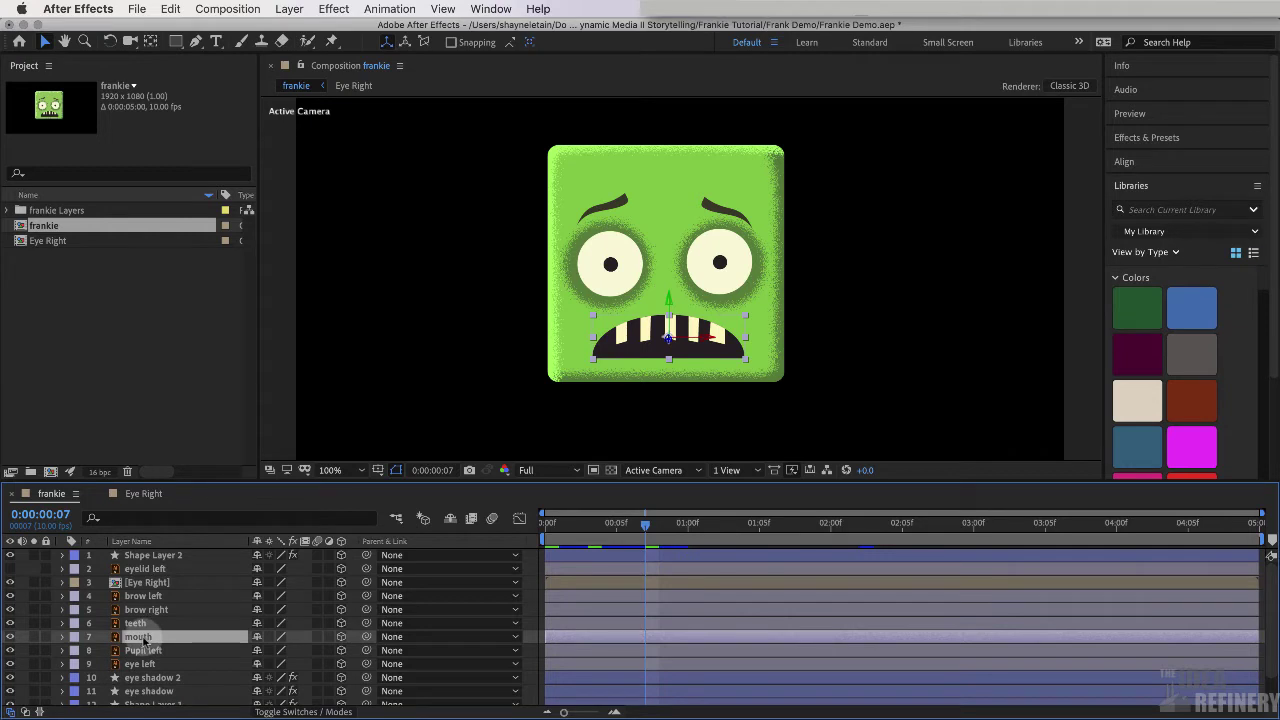
{"action": "left_click", "coordinate": [289, 9]}
{"action": "mouse_move", "coordinate": [340, 481]}
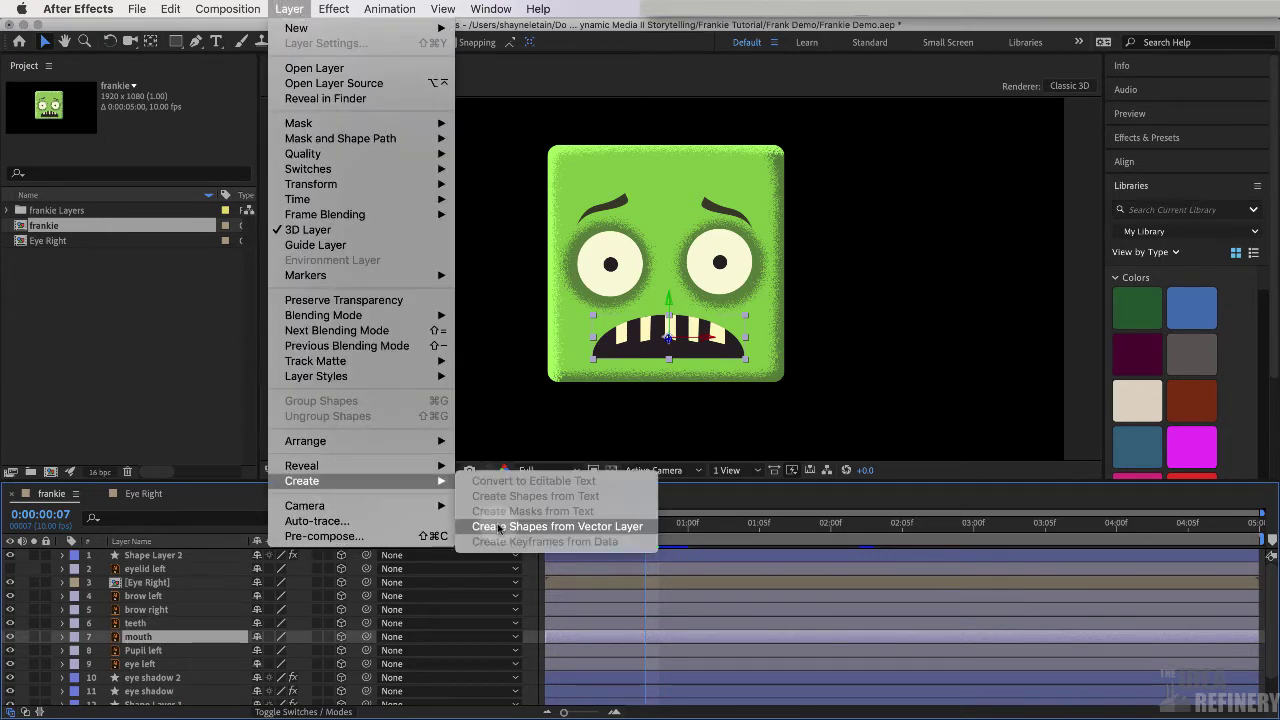
{"action": "left_click", "coordinate": [503, 527]}
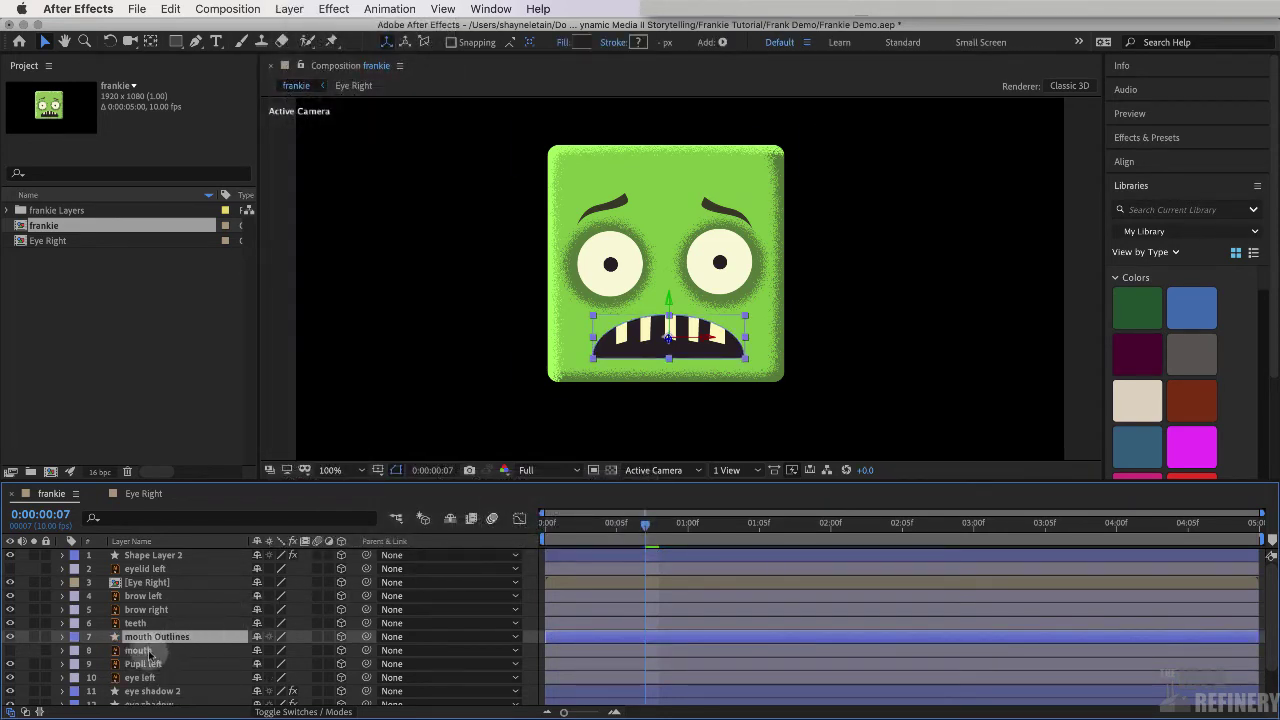
- Try to reshape the mouth outline with the Pen tool by raising two vertices near the middle of its upper edge
{"action": "key", "text": "z"}
{"action": "left_click", "coordinate": [664, 333]}
{"action": "left_click", "coordinate": [664, 333]}
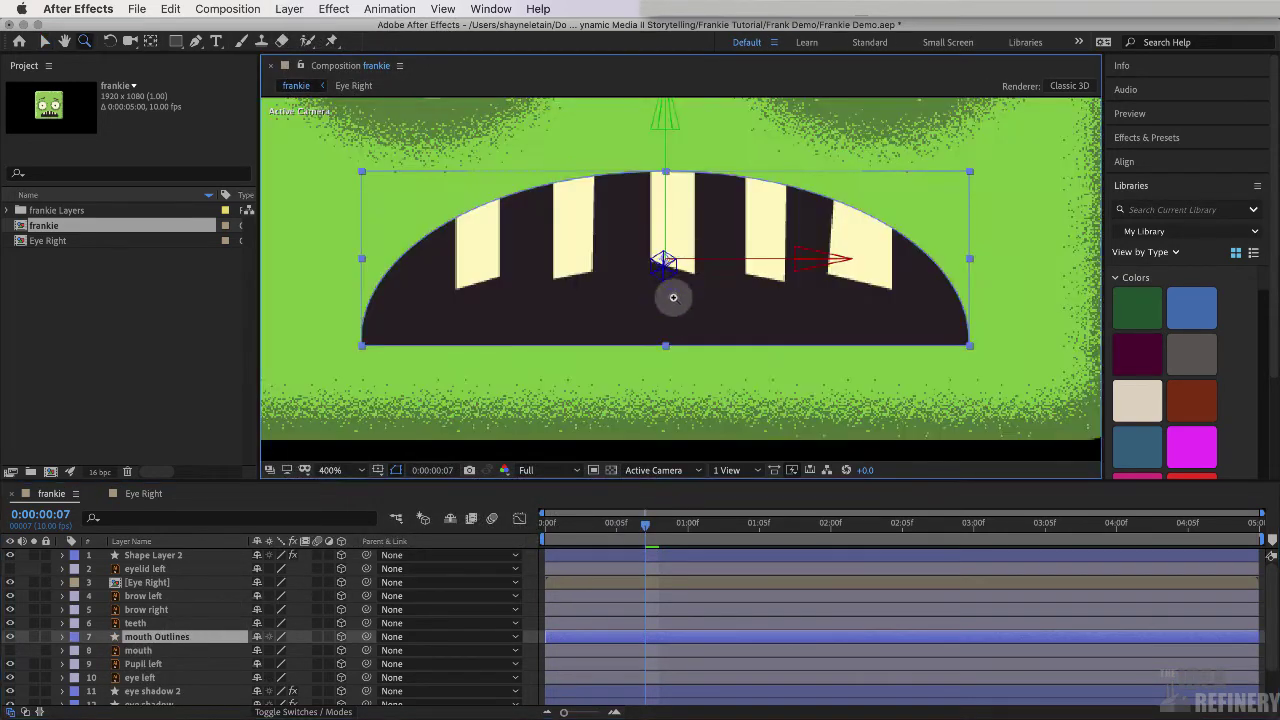
{"action": "left_click", "coordinate": [196, 42]}
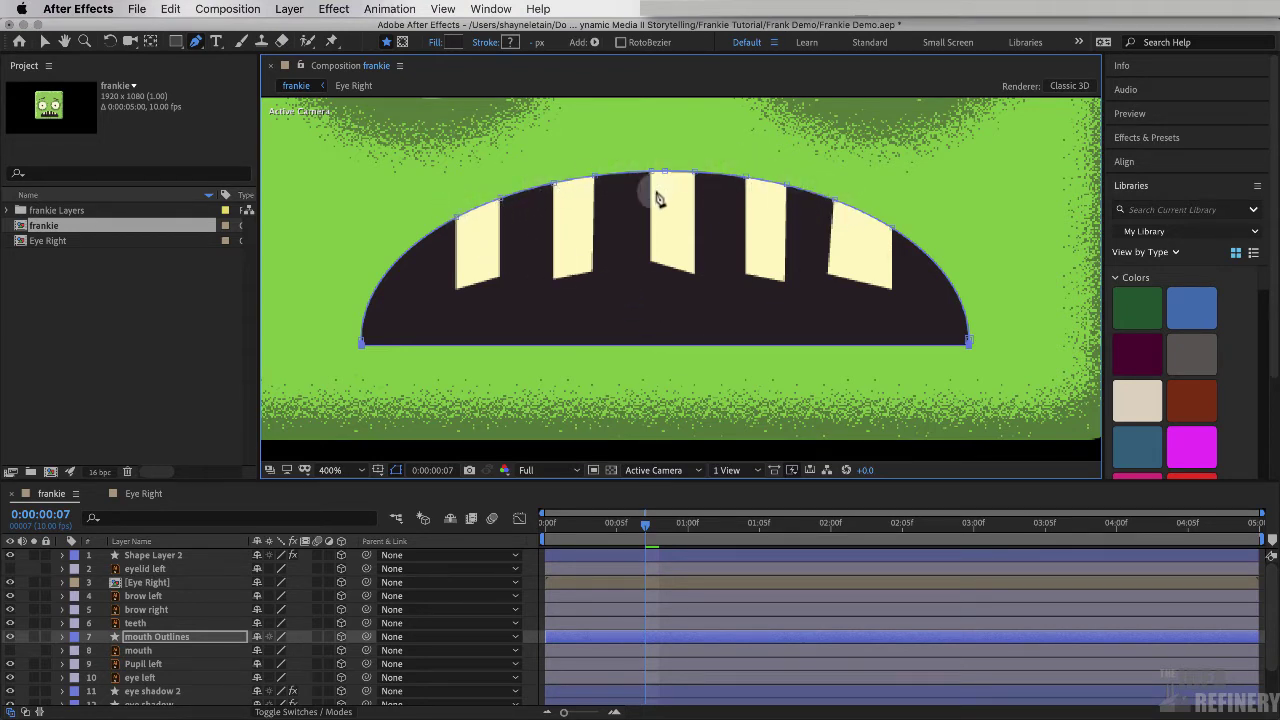
{"action": "left_click_drag", "start_coordinate": [668, 174], "coordinate": [668, 136]}
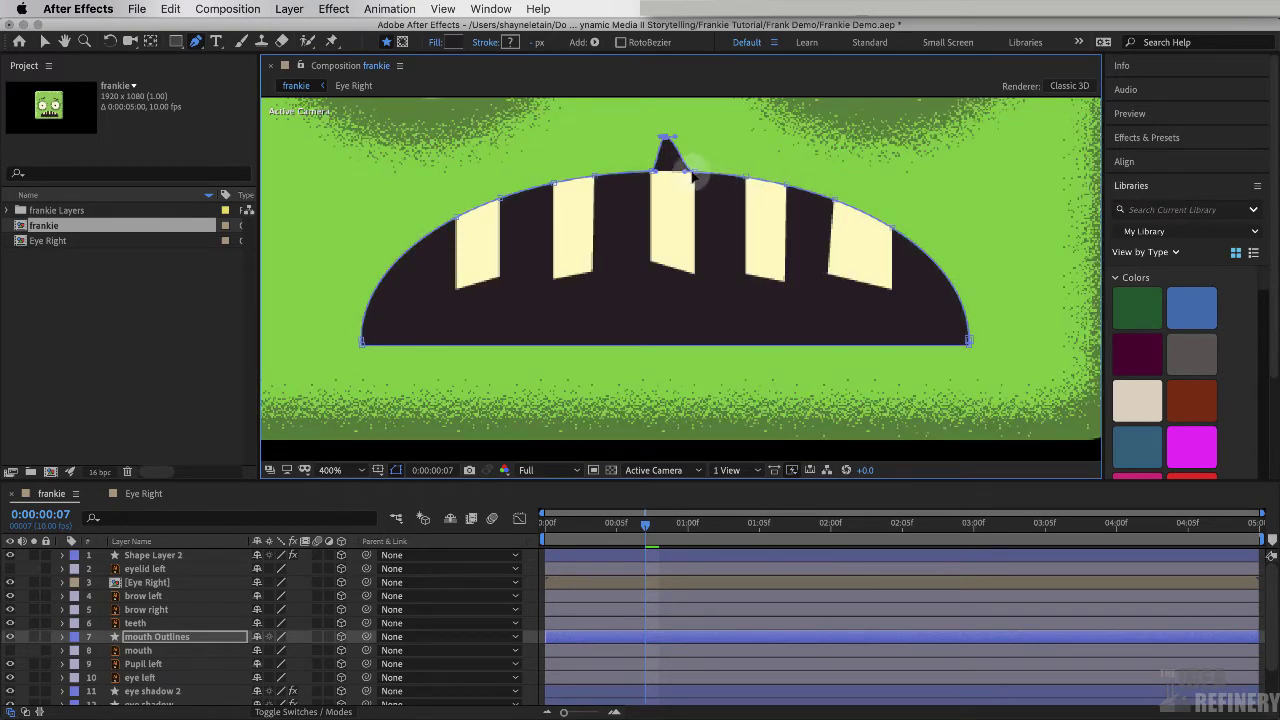
{"action": "left_click_drag", "start_coordinate": [697, 166], "coordinate": [697, 147]}
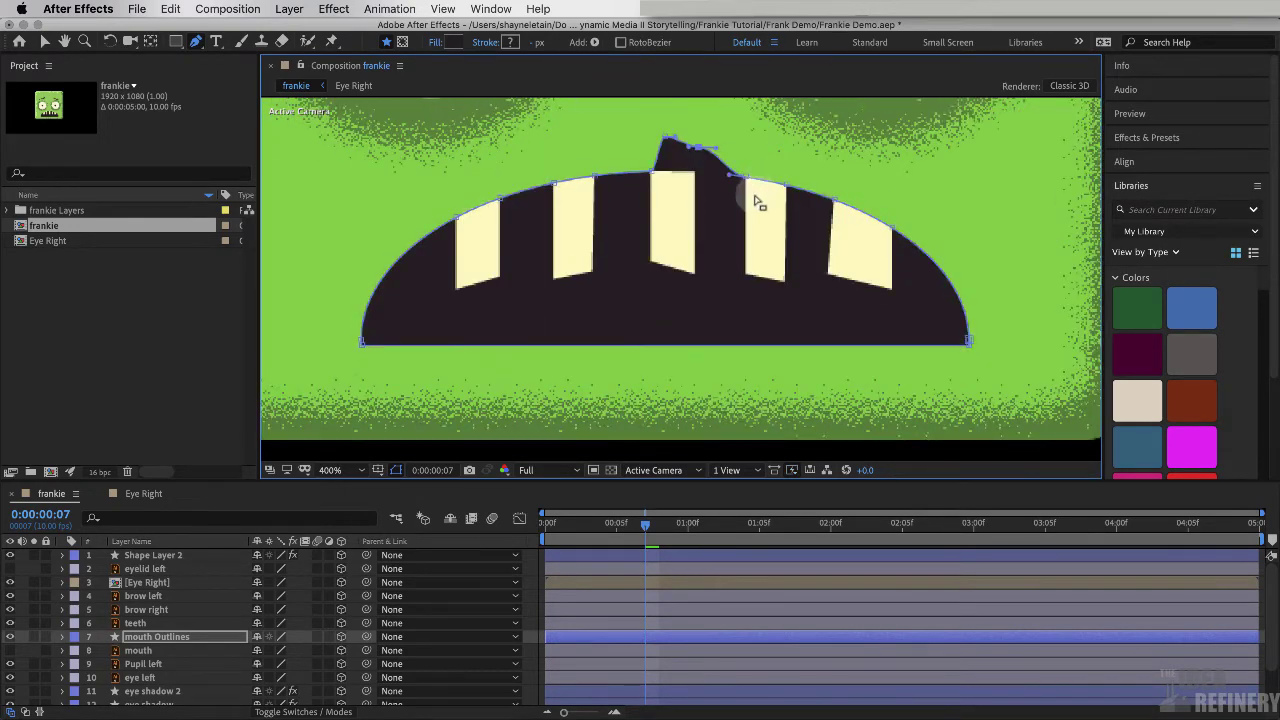
- Undo the vertex moves on the mouth outline
{"action": "key", "text": "super+z"}
{"action": "key", "text": "super+z"}
{"action": "key", "text": "super+z"}
{"action": "key", "text": "super+z"}
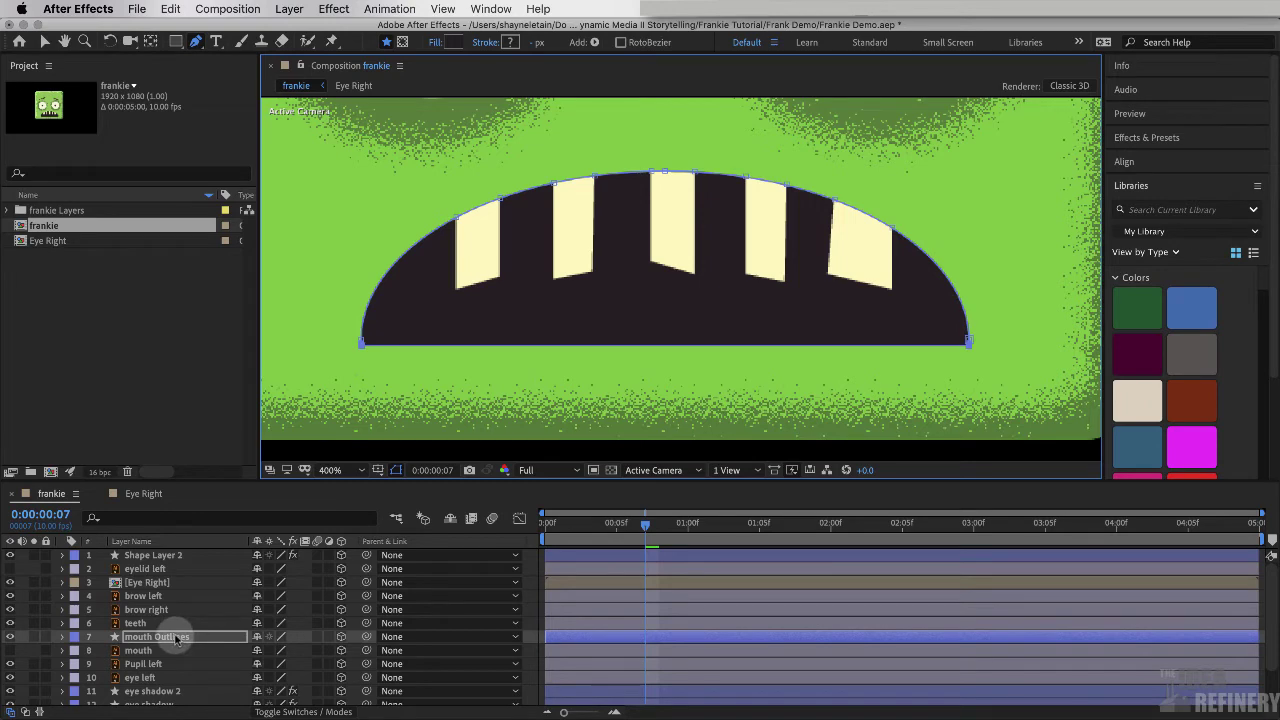
- Add a new shape layer and trace the mouth with the Pen tool as a closed three-point path with a curved top
{"action": "left_click", "coordinate": [289, 9]}
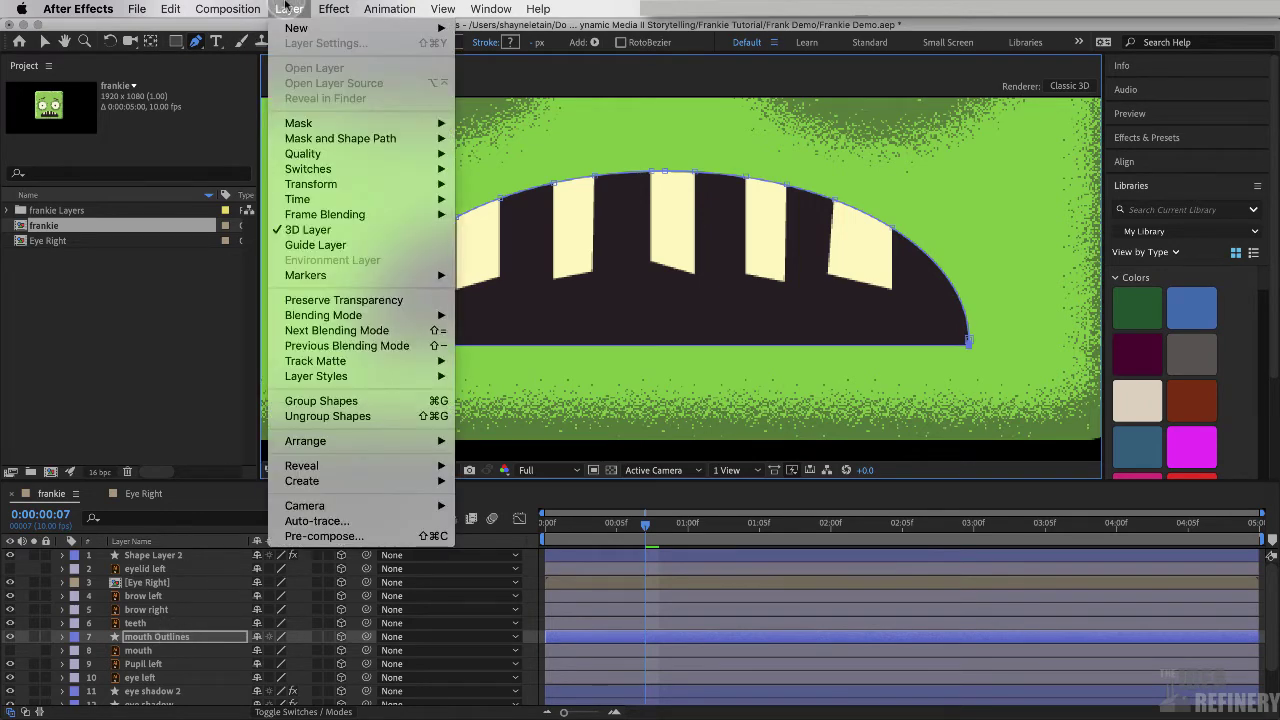
{"action": "mouse_move", "coordinate": [296, 32]}
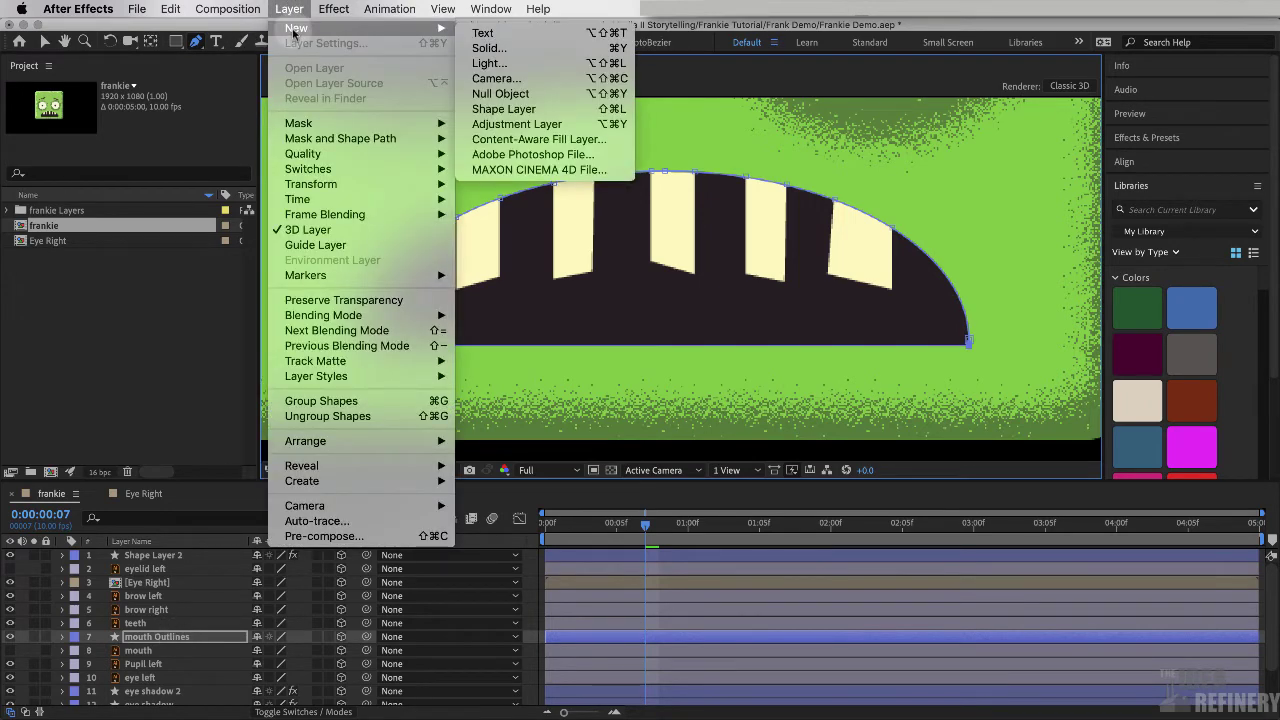
{"action": "left_click", "coordinate": [498, 111]}
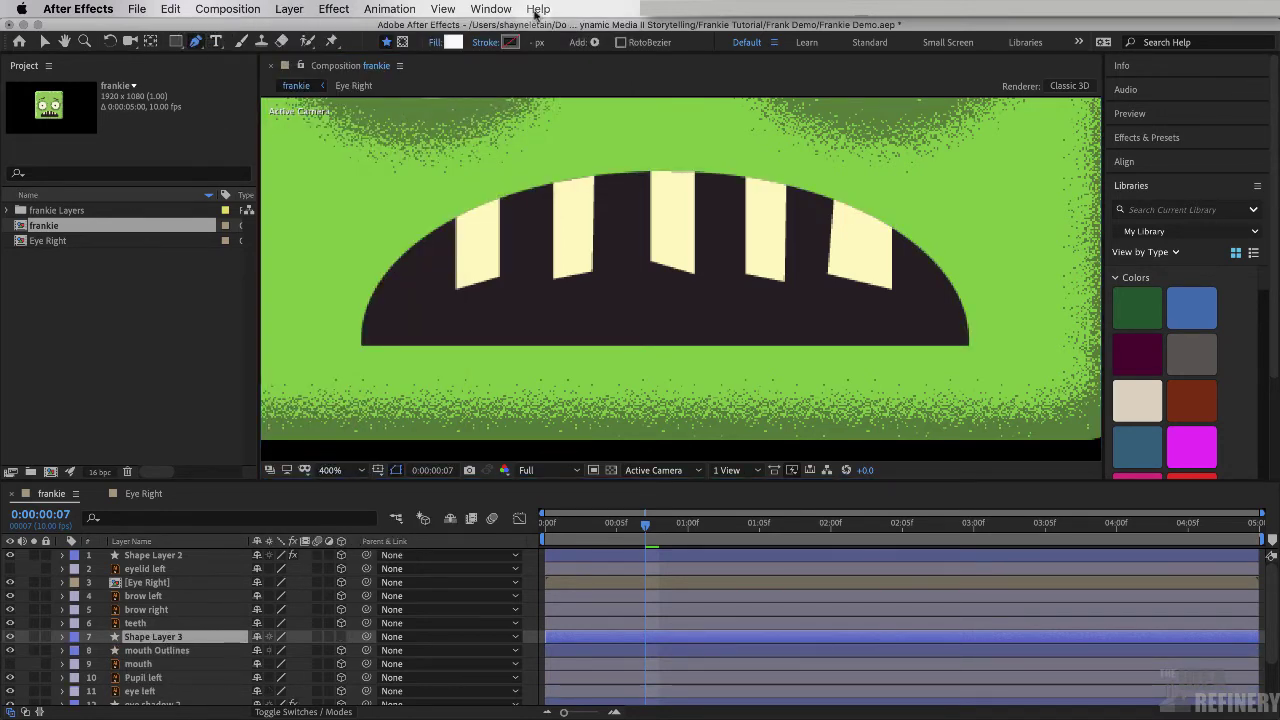
{"action": "left_click", "coordinate": [361, 345]}
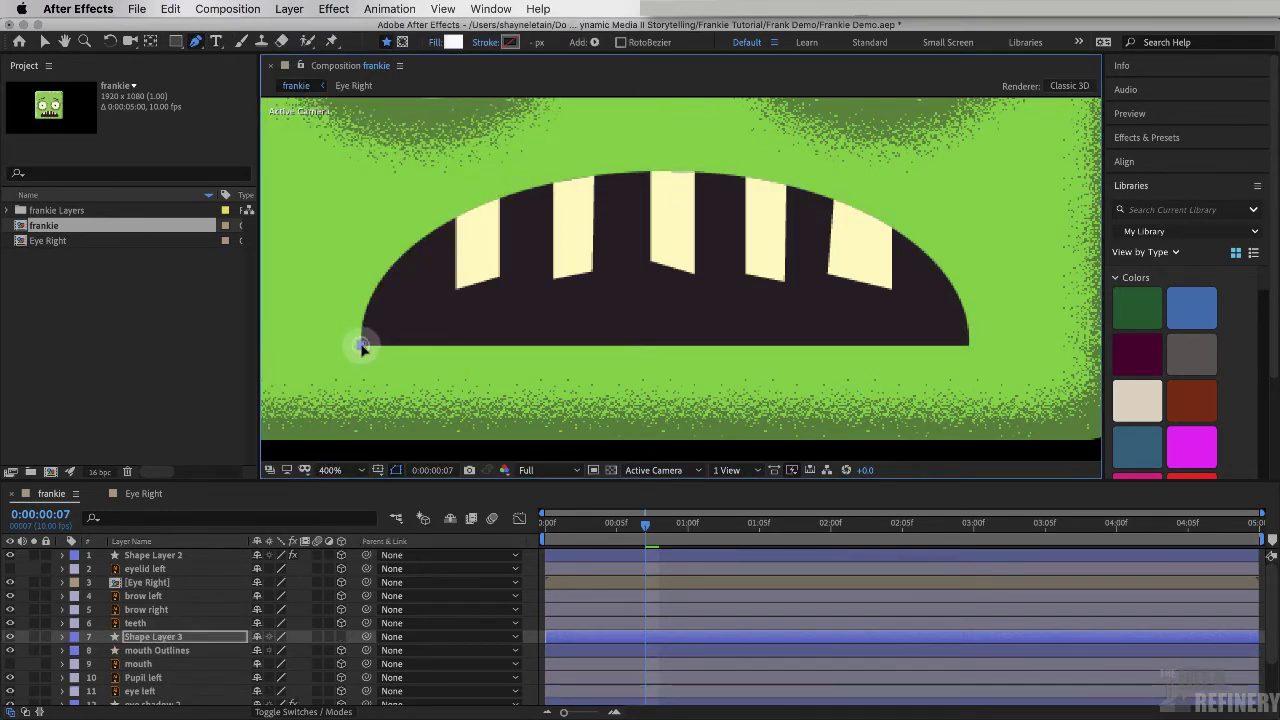
{"action": "left_click", "coordinate": [968, 346]}
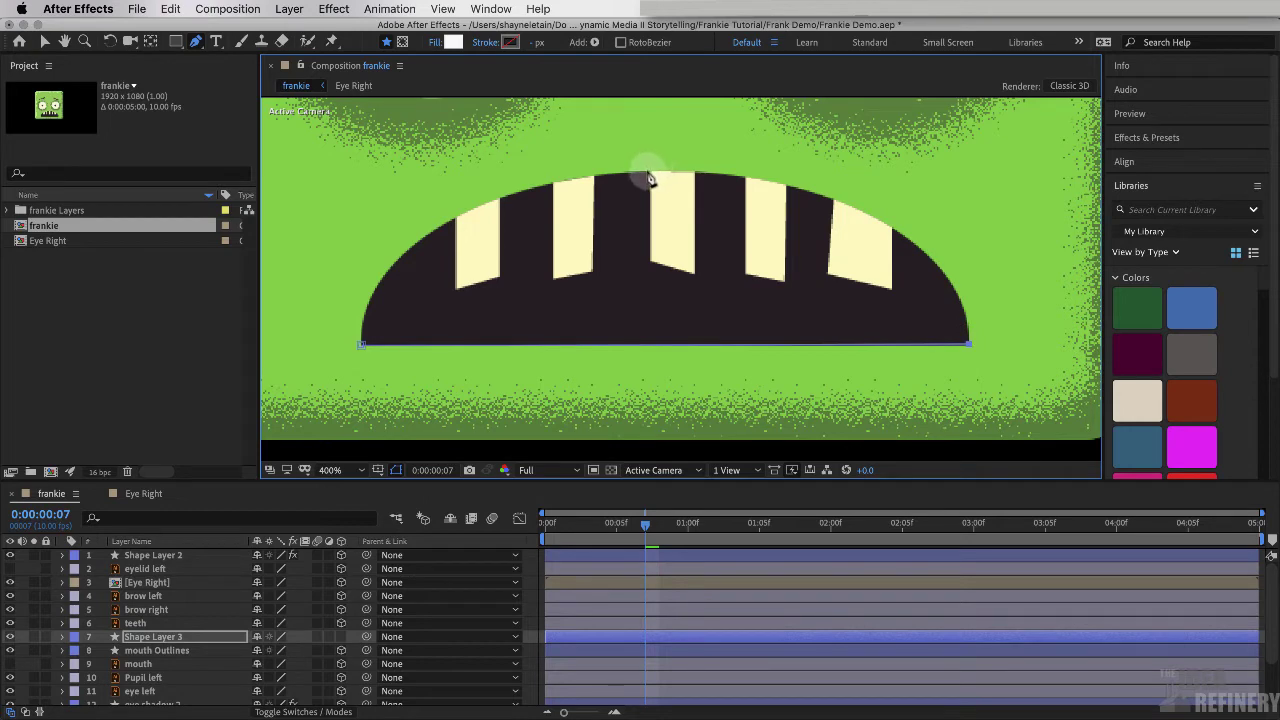
{"action": "left_click_drag", "start_coordinate": [650, 178], "coordinate": [355, 174]}
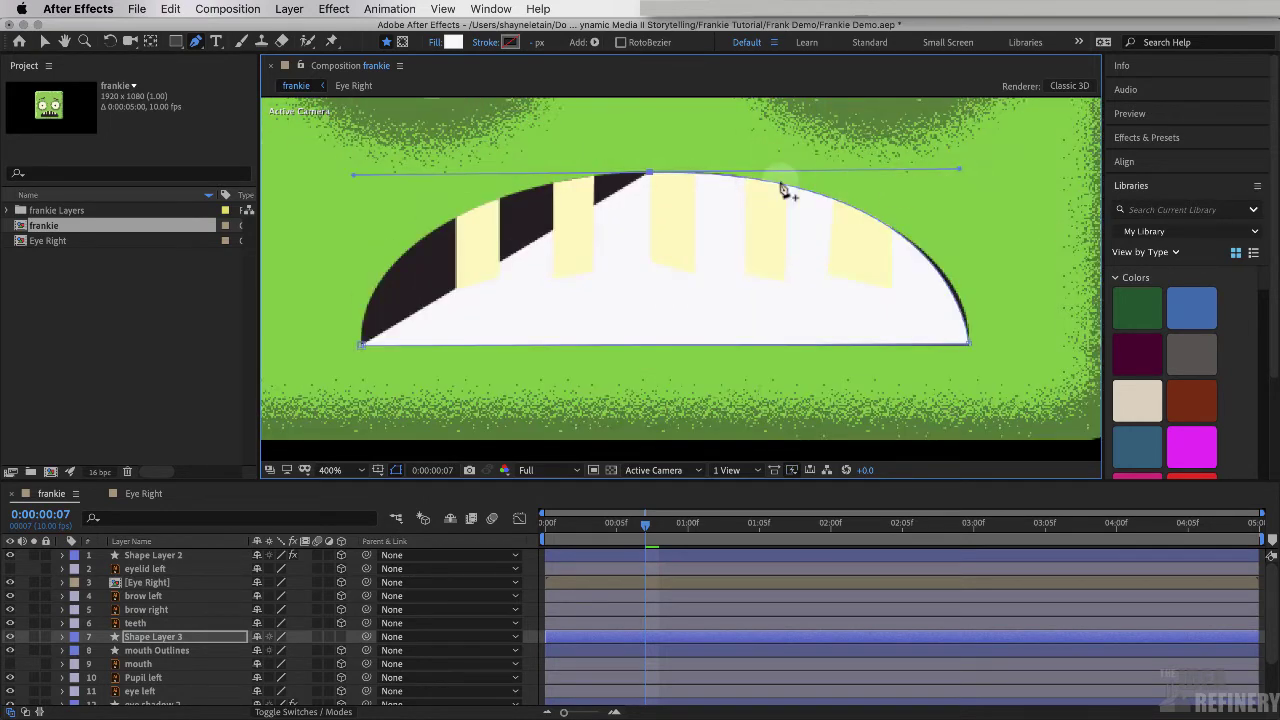
{"action": "left_click", "coordinate": [362, 347]}
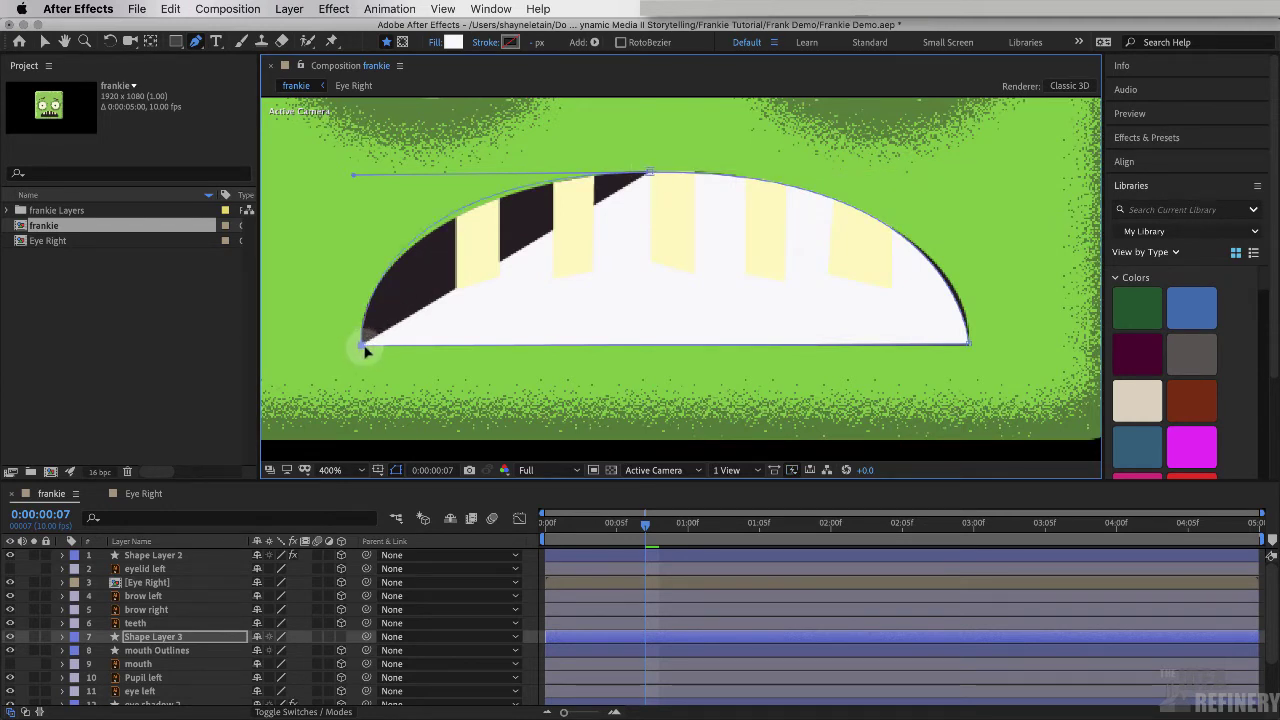
- Adjust the new mouth path's top vertex and its curve handles to follow the original mouth's upper edge
{"action": "left_click", "coordinate": [44, 42]}
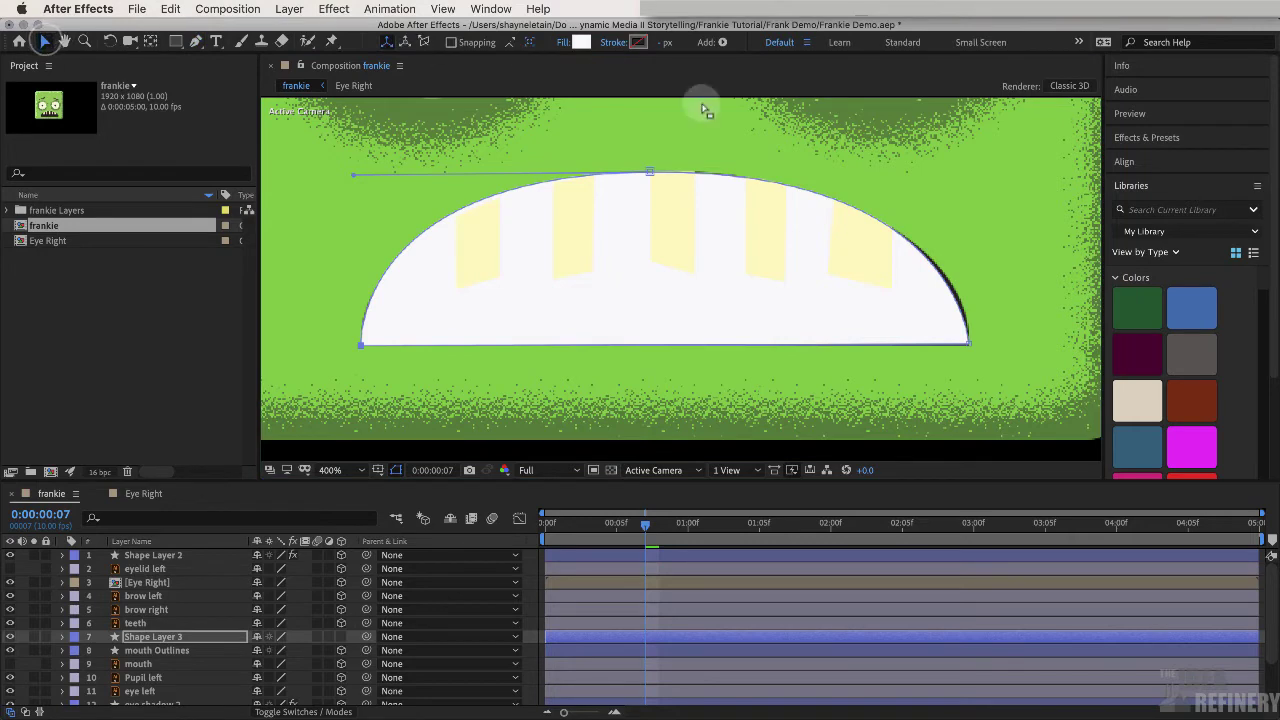
{"action": "left_click", "coordinate": [650, 174]}
{"action": "left_click_drag", "start_coordinate": [650, 176], "coordinate": [657, 176]}
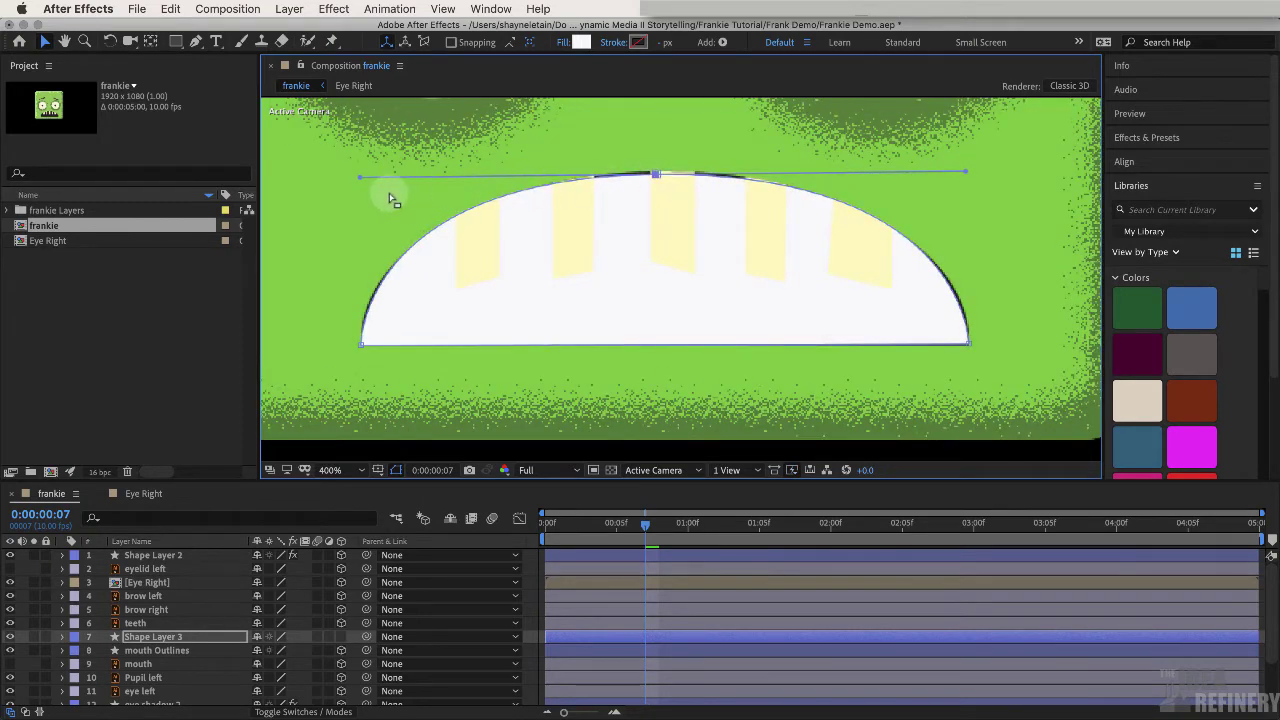
{"action": "left_click_drag", "start_coordinate": [357, 175], "coordinate": [366, 171]}
{"action": "left_click_drag", "start_coordinate": [966, 177], "coordinate": [964, 176]}
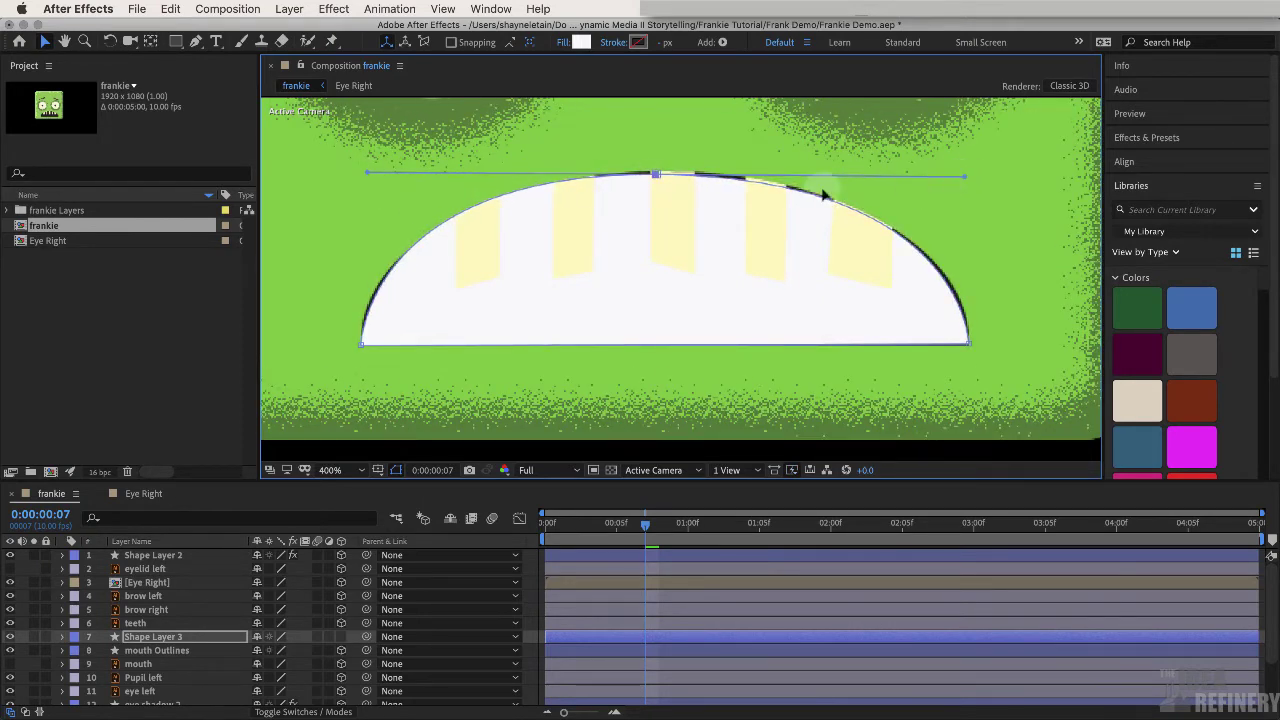
{"action": "mouse_move", "coordinate": [367, 173]}
{"action": "left_mouse_down"}
{"action": "mouse_move", "coordinate": [414, 176]}
{"action": "mouse_move", "coordinate": [371, 181]}
{"action": "left_mouse_up"}
{"action": "left_click", "coordinate": [401, 177]}
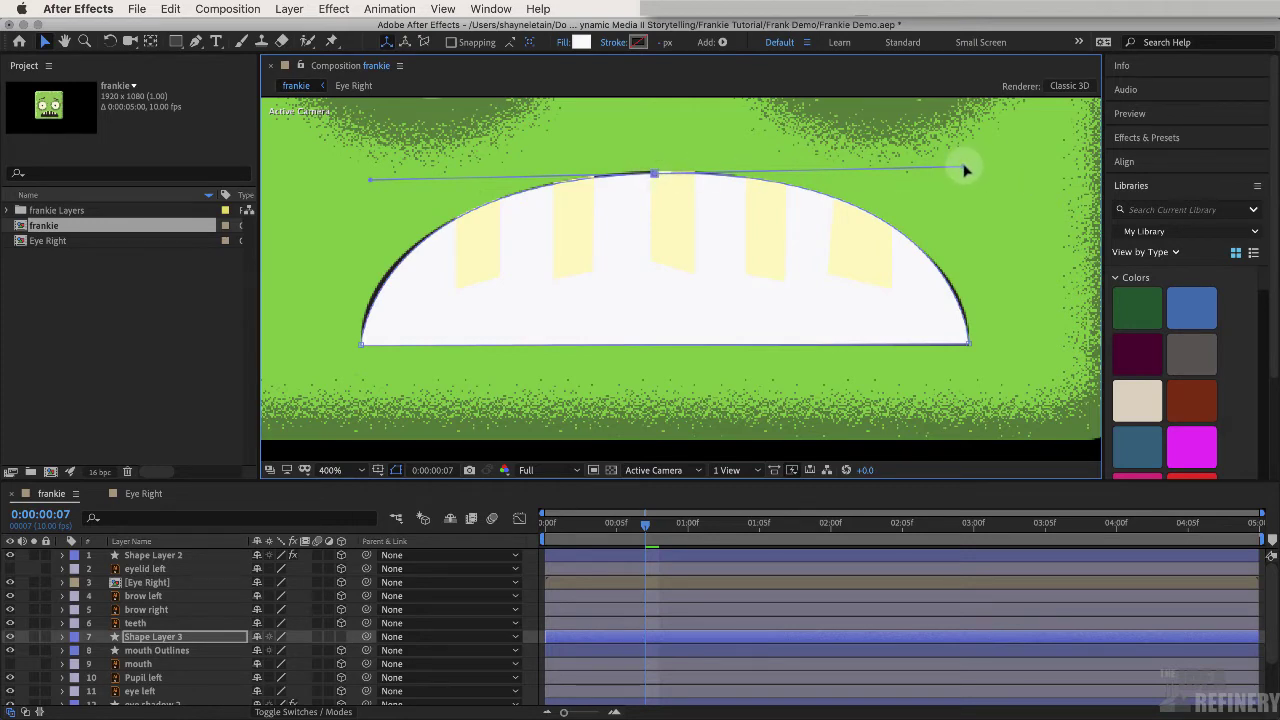
{"action": "mouse_move", "coordinate": [965, 172]}
{"action": "left_mouse_down"}
{"action": "mouse_move", "coordinate": [965, 183]}
{"action": "mouse_move", "coordinate": [967, 167]}
{"action": "left_mouse_up"}
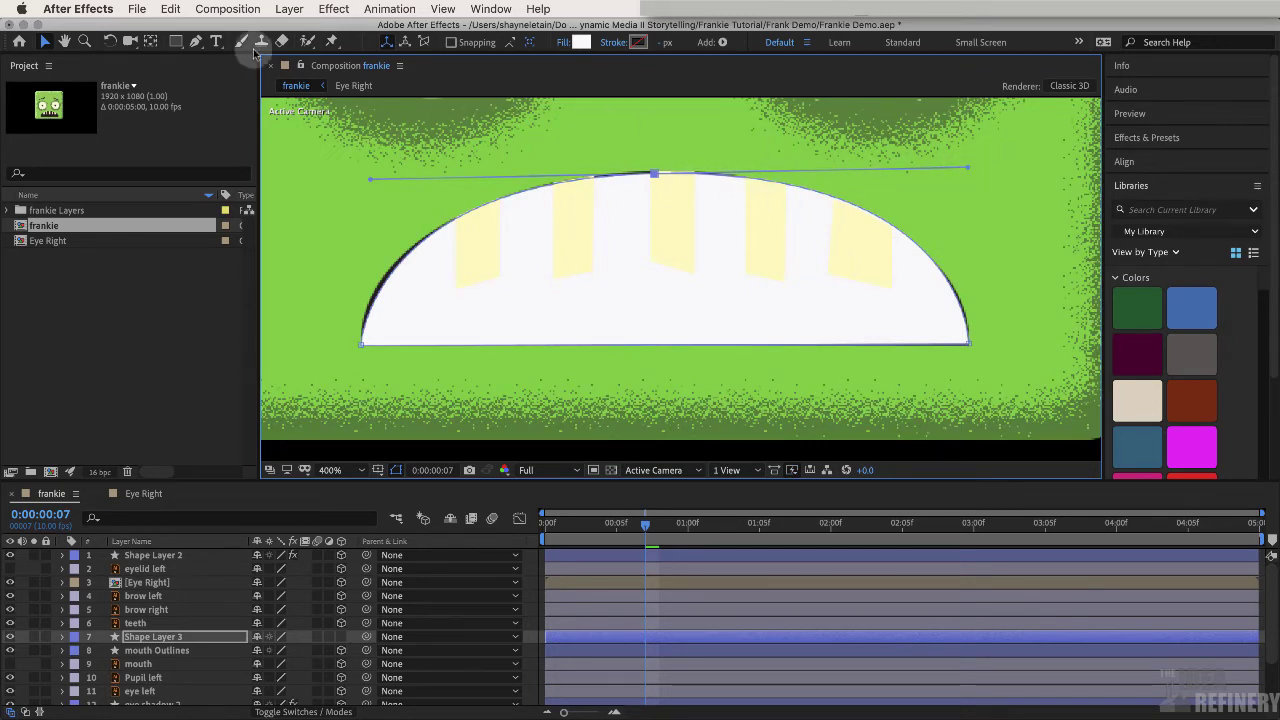
- Lower the right curve handle of the top vertex independently with the Convert Vertex tool
{"action": "left_click", "coordinate": [196, 42]}
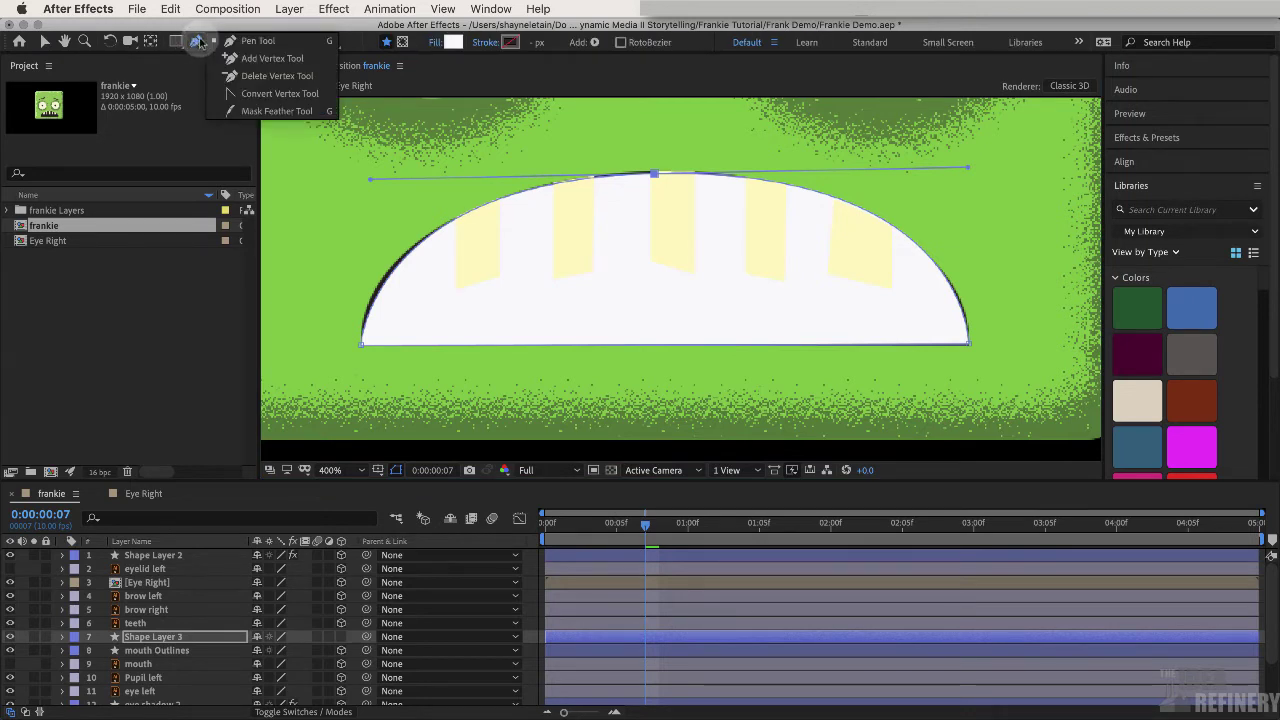
{"action": "left_click", "coordinate": [262, 93]}
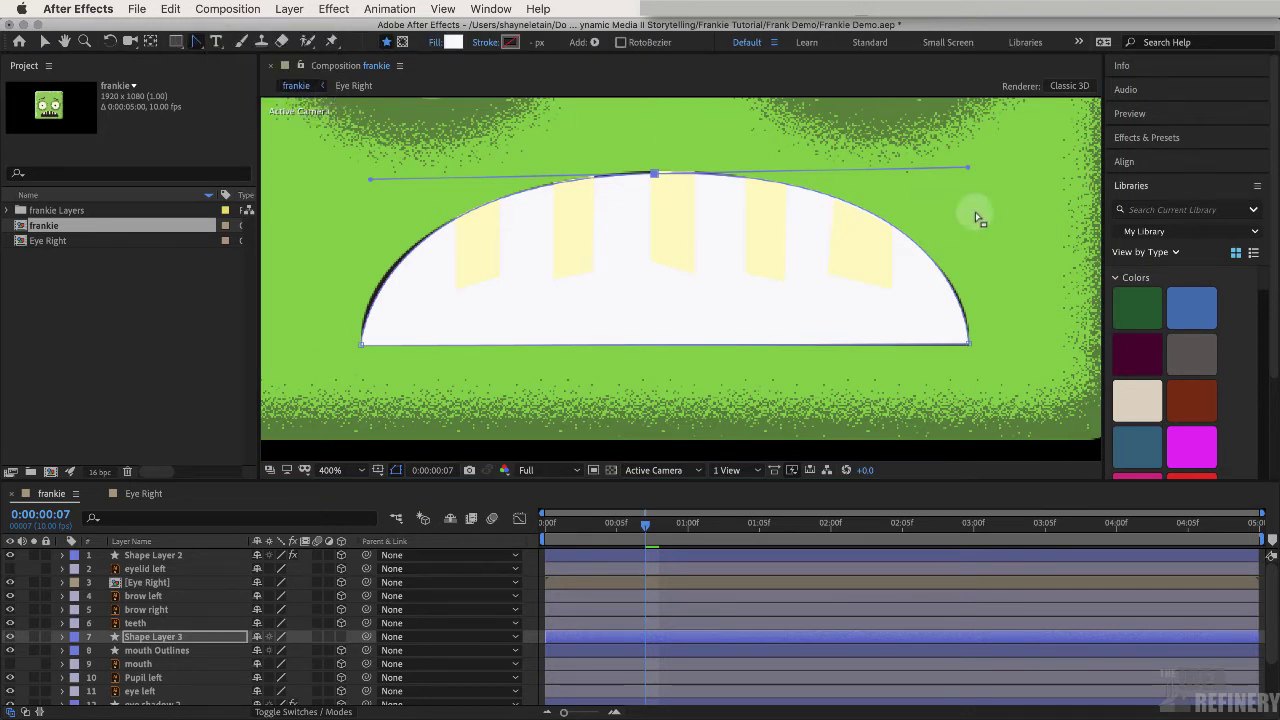
{"action": "left_click_drag", "start_coordinate": [970, 170], "coordinate": [968, 178]}
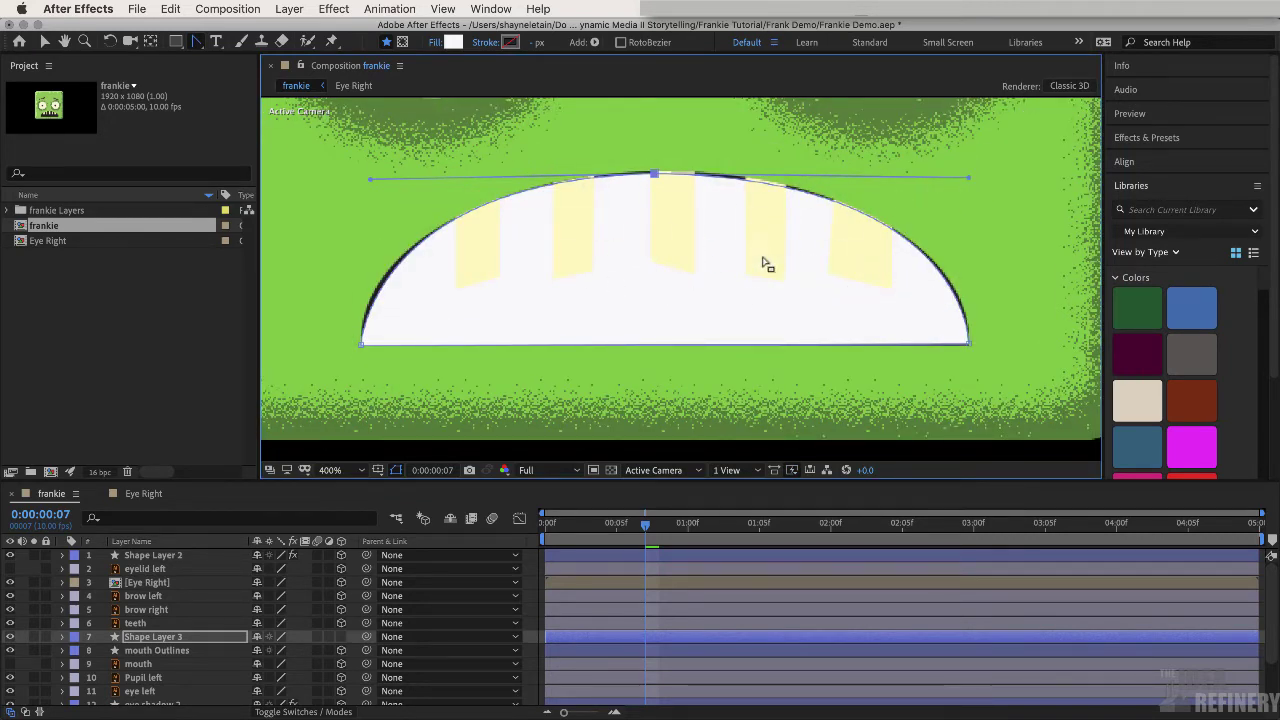
- Set the new mouth shape's fill color to near-black 00000B
{"action": "left_click", "coordinate": [453, 42]}
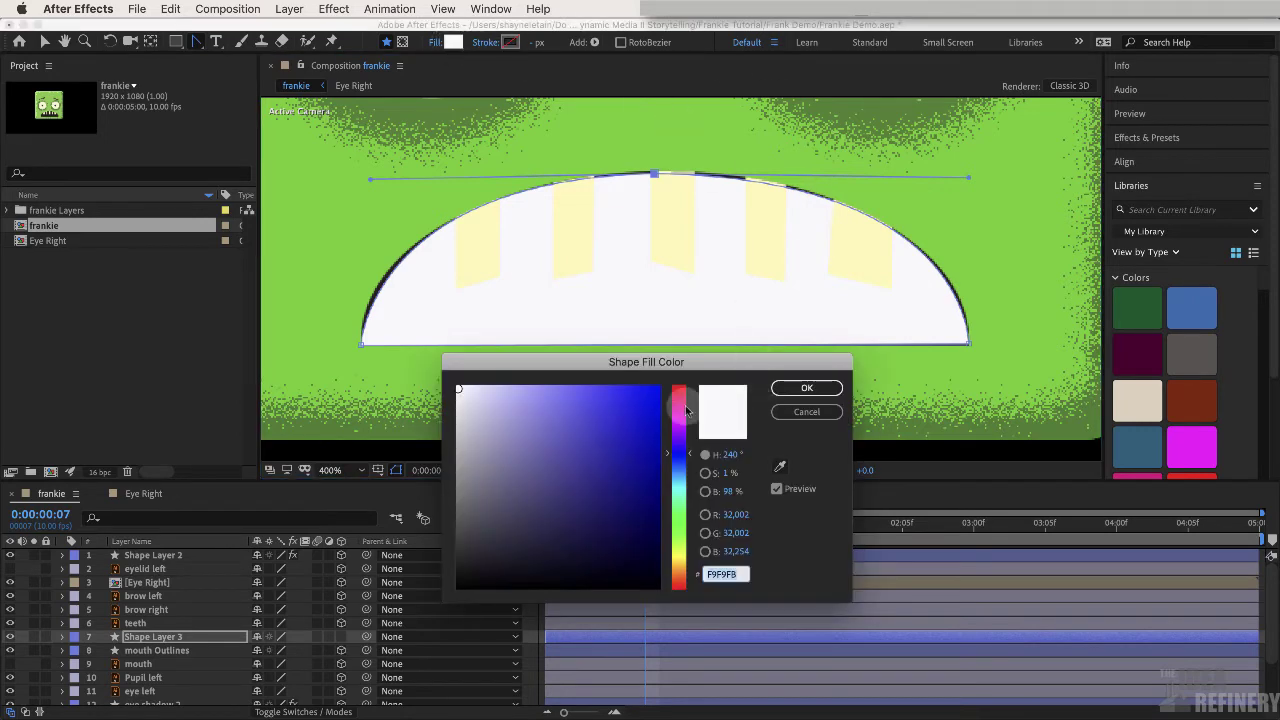
{"action": "left_click", "coordinate": [652, 580]}
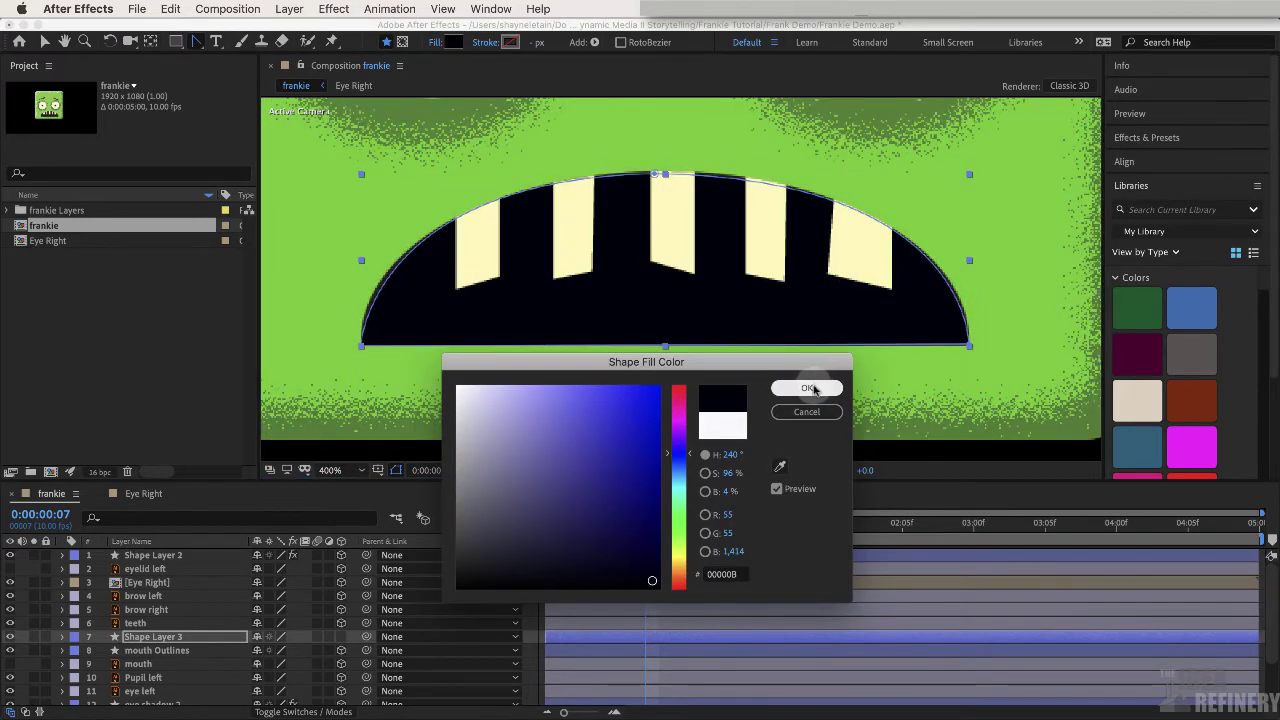
{"action": "left_click", "coordinate": [810, 388]}
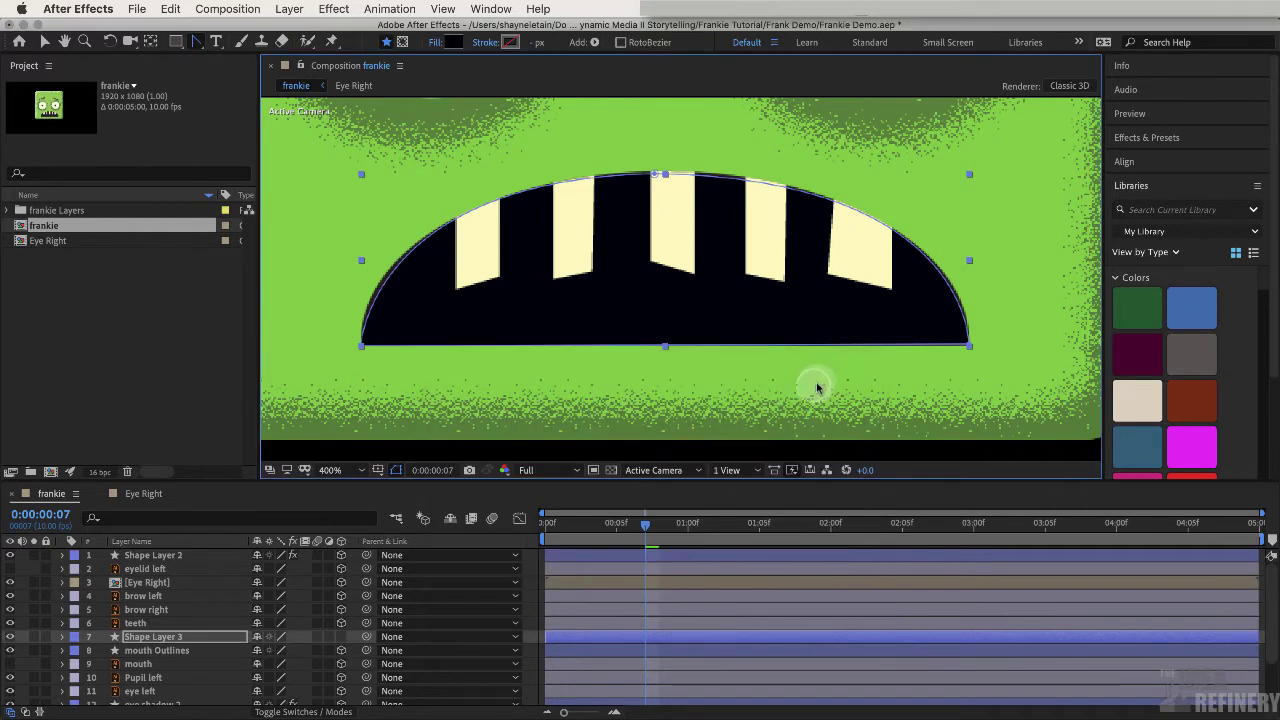
- Delete the old mouth Outlines and mouth layers from the frankie composition
{"action": "left_click", "coordinate": [155, 650]}
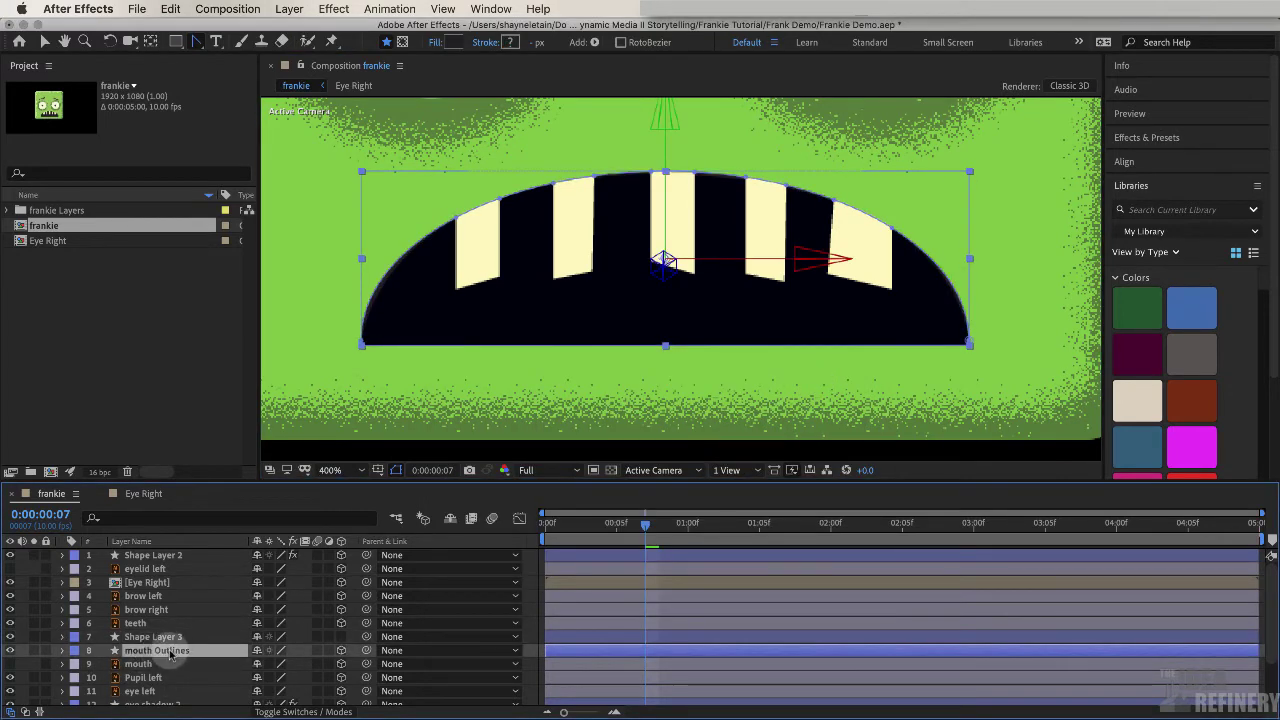
{"action": "left_click", "coordinate": [10, 650]}
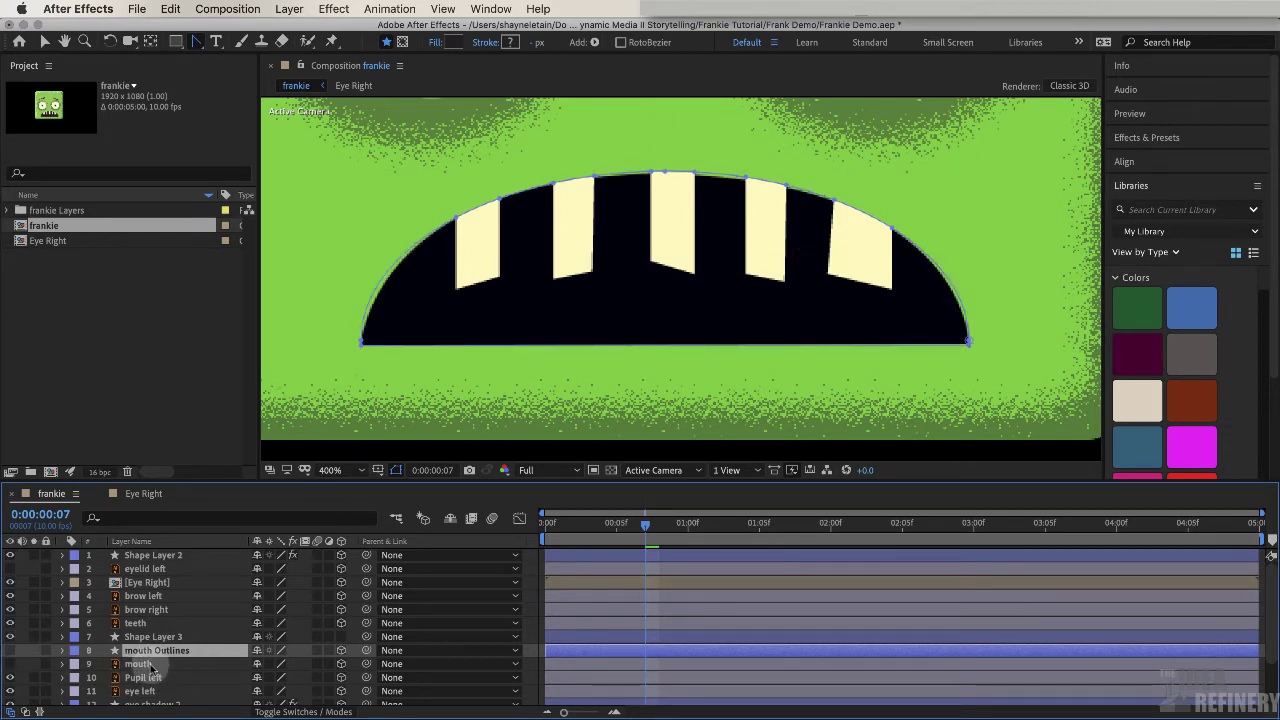
{"action": "left_click", "coordinate": [150, 665], "text": "shift"}
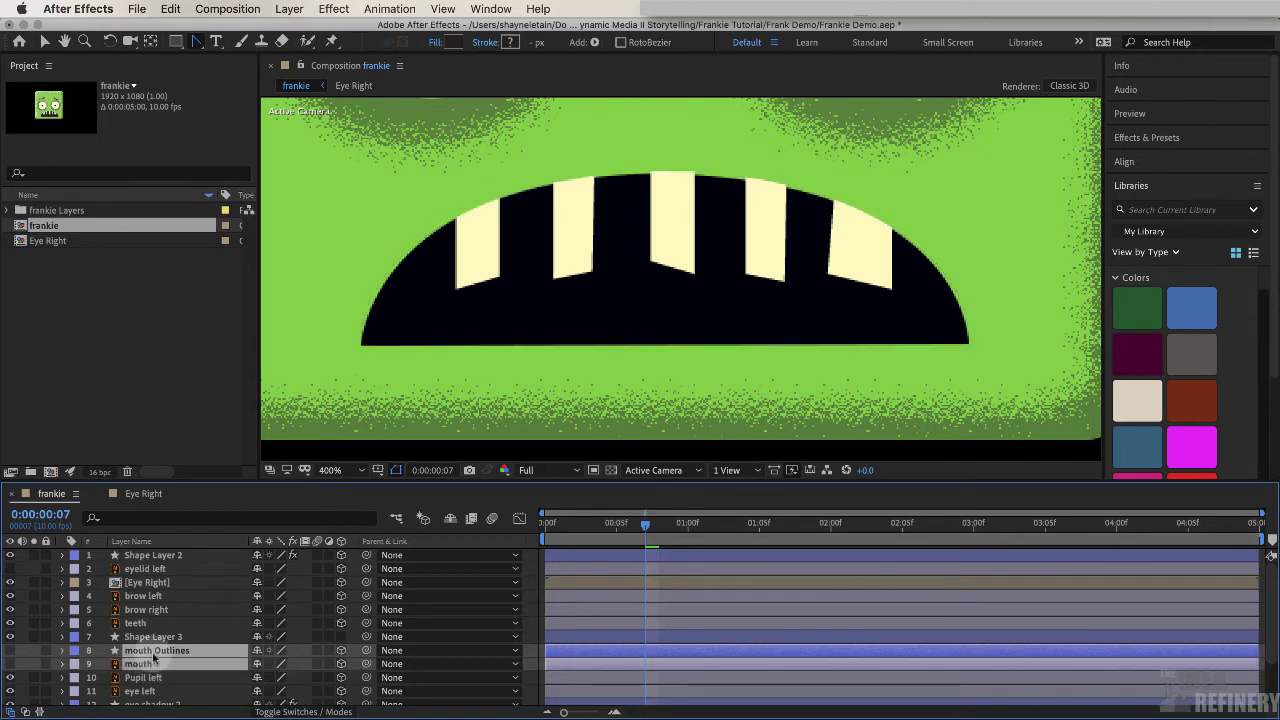
{"action": "key", "text": "Delete"}
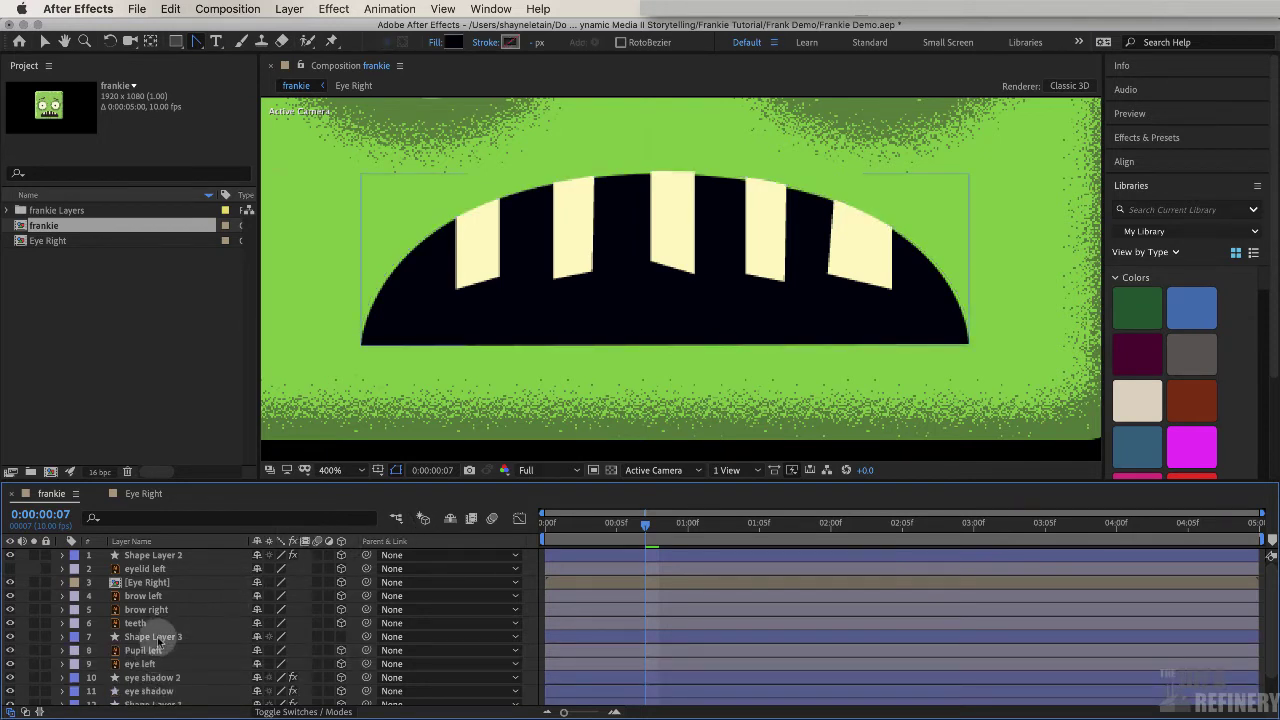
- Rename Shape Layer 3 as Mouth
{"action": "left_click", "coordinate": [150, 637]}
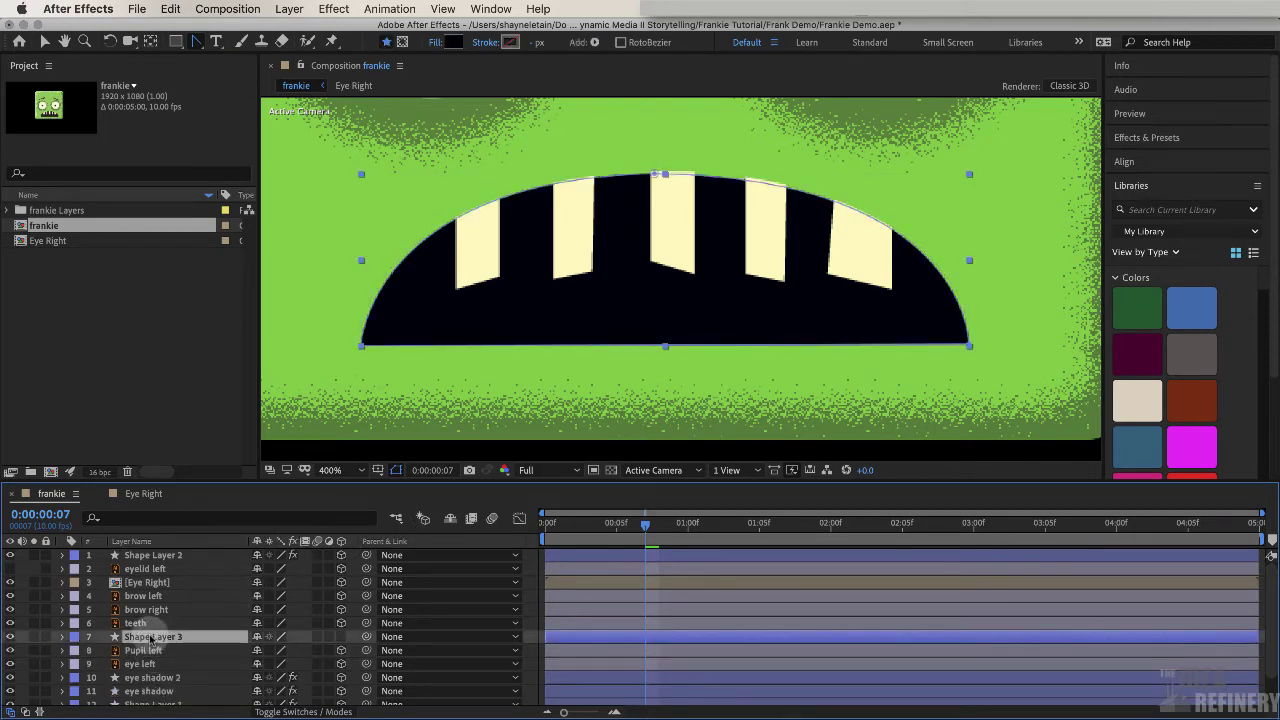
{"action": "key", "text": "Return"}
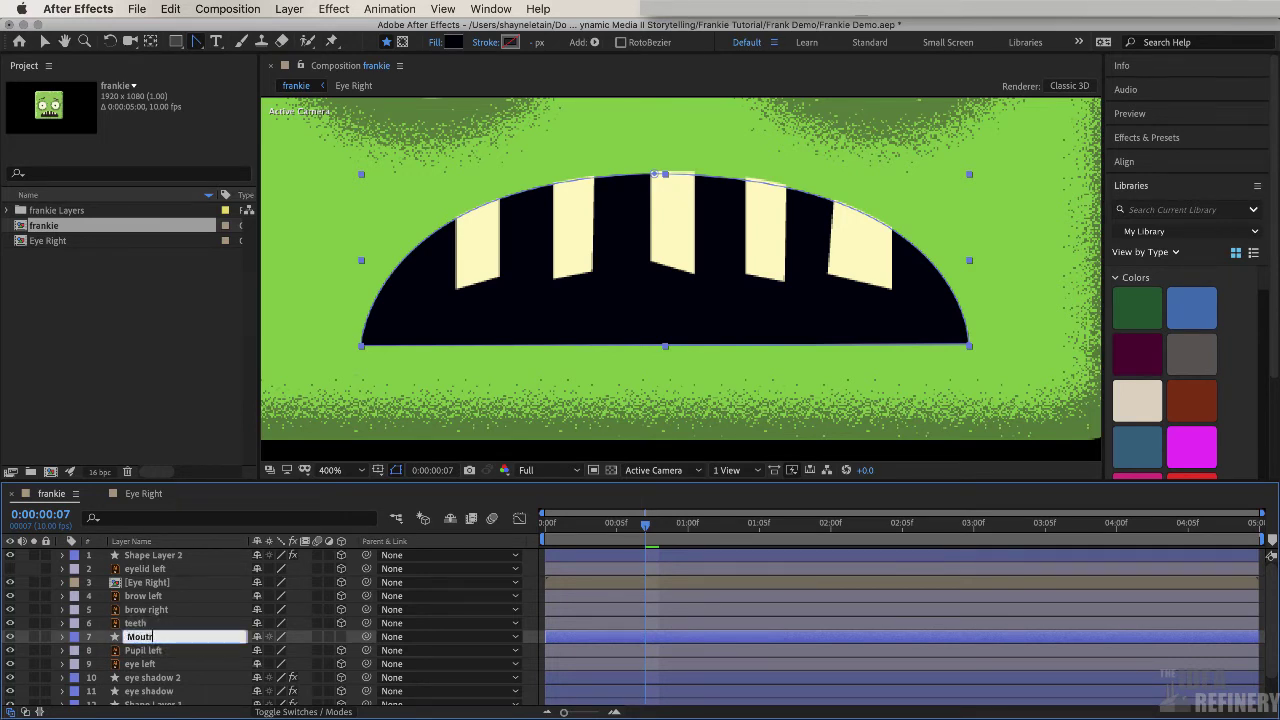
{"action": "key", "text": "Return"}
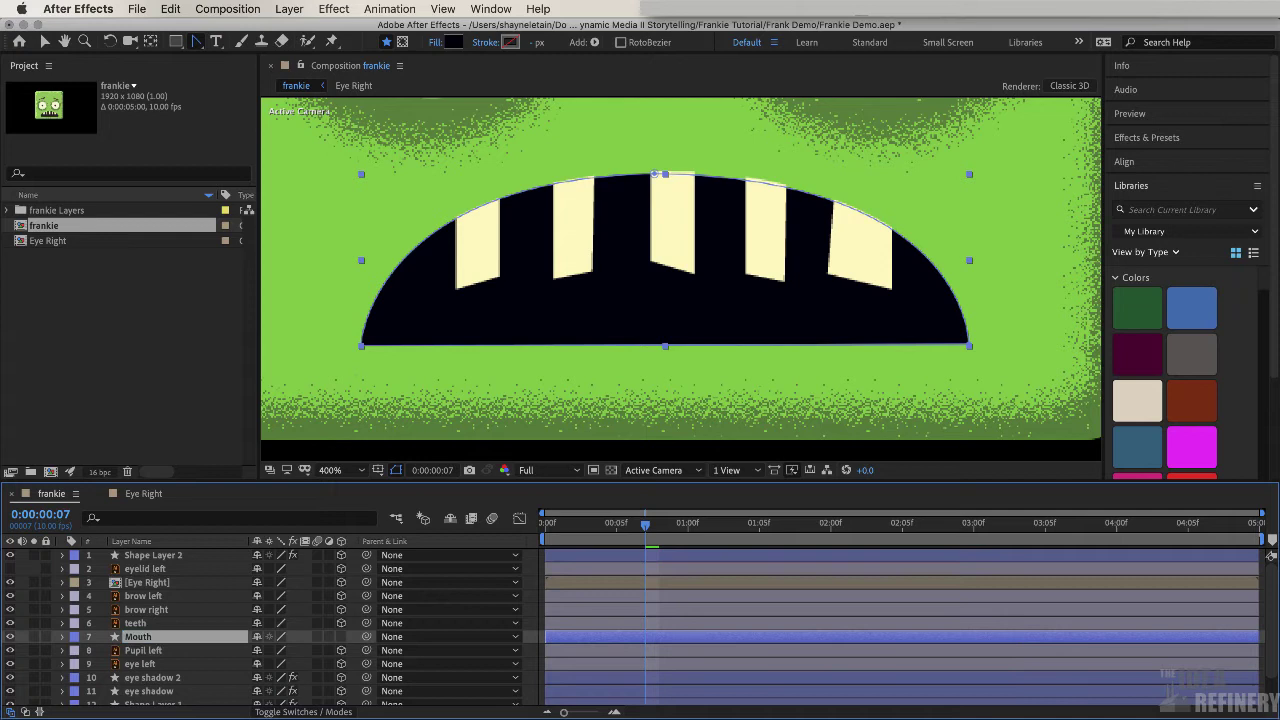
- Enable keyframing on the Path property of the Mouth layer's Shape 1 and move the keyframe to 01:00
{"action": "left_click", "coordinate": [645, 528]}
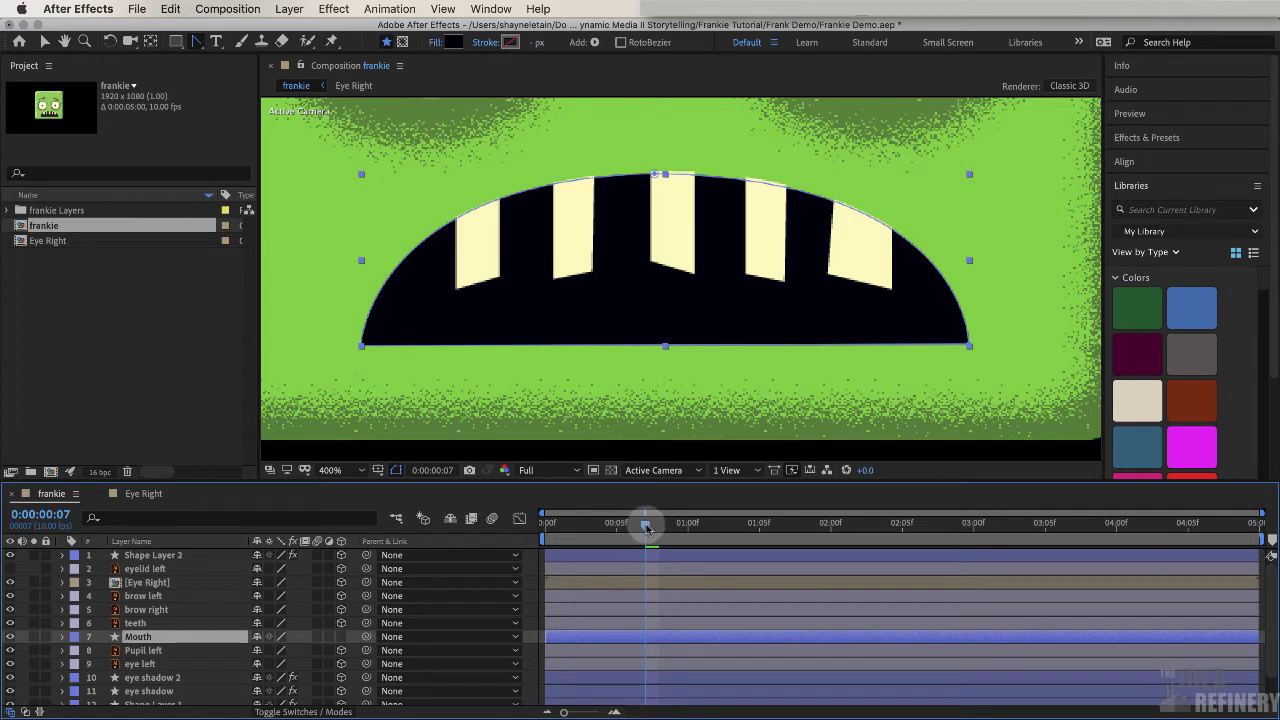
{"action": "left_click", "coordinate": [62, 637]}
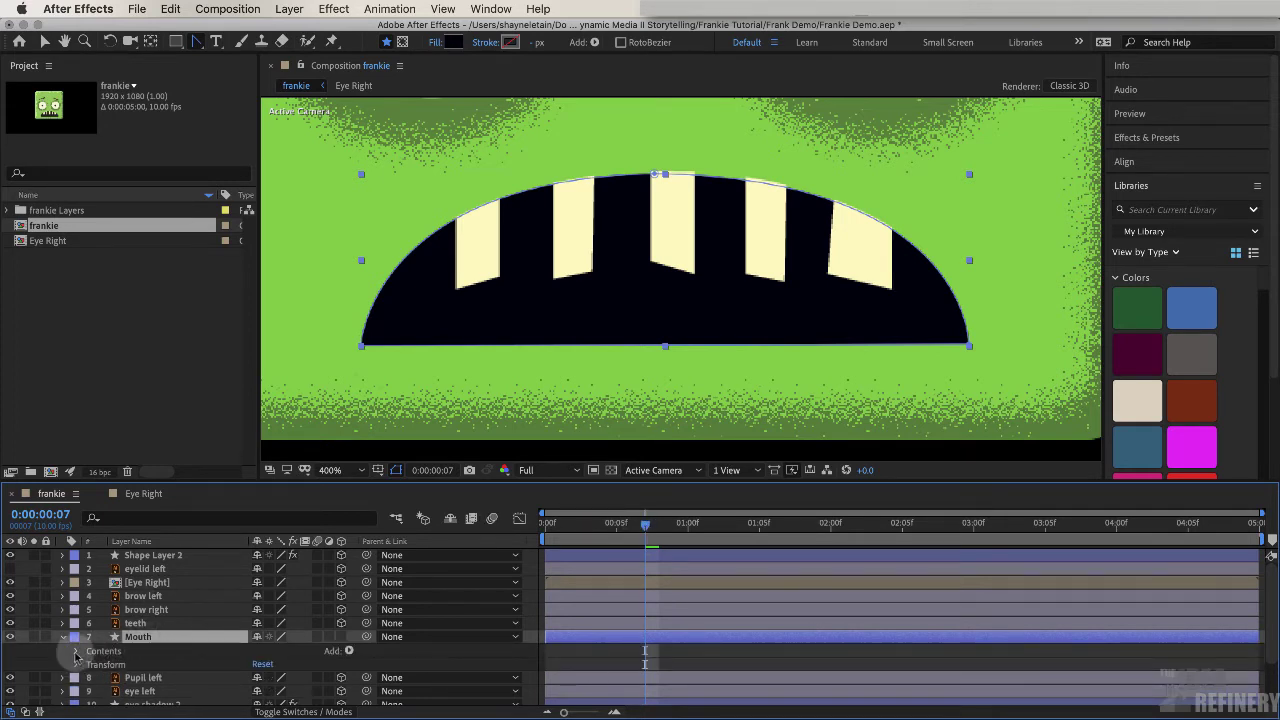
{"action": "left_click", "coordinate": [76, 651]}
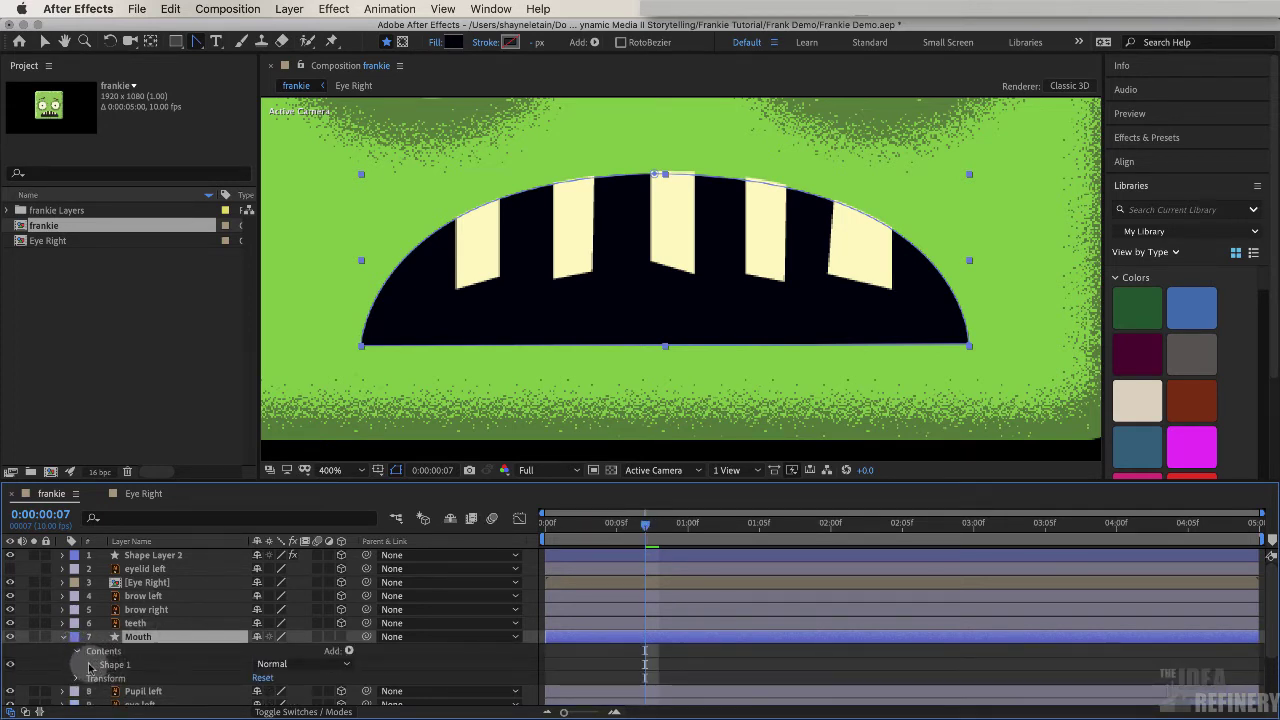
{"action": "left_click", "coordinate": [90, 663]}
{"action": "left_click", "coordinate": [105, 660]}
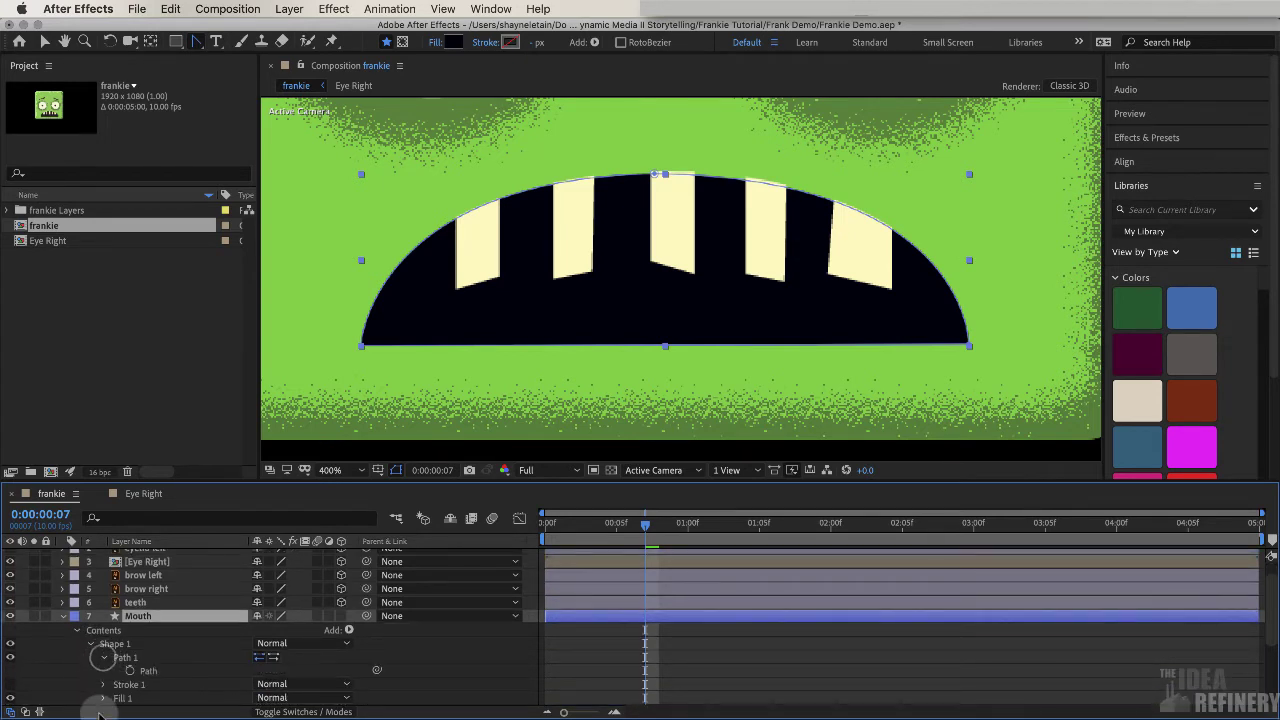
{"action": "left_click", "coordinate": [150, 671]}
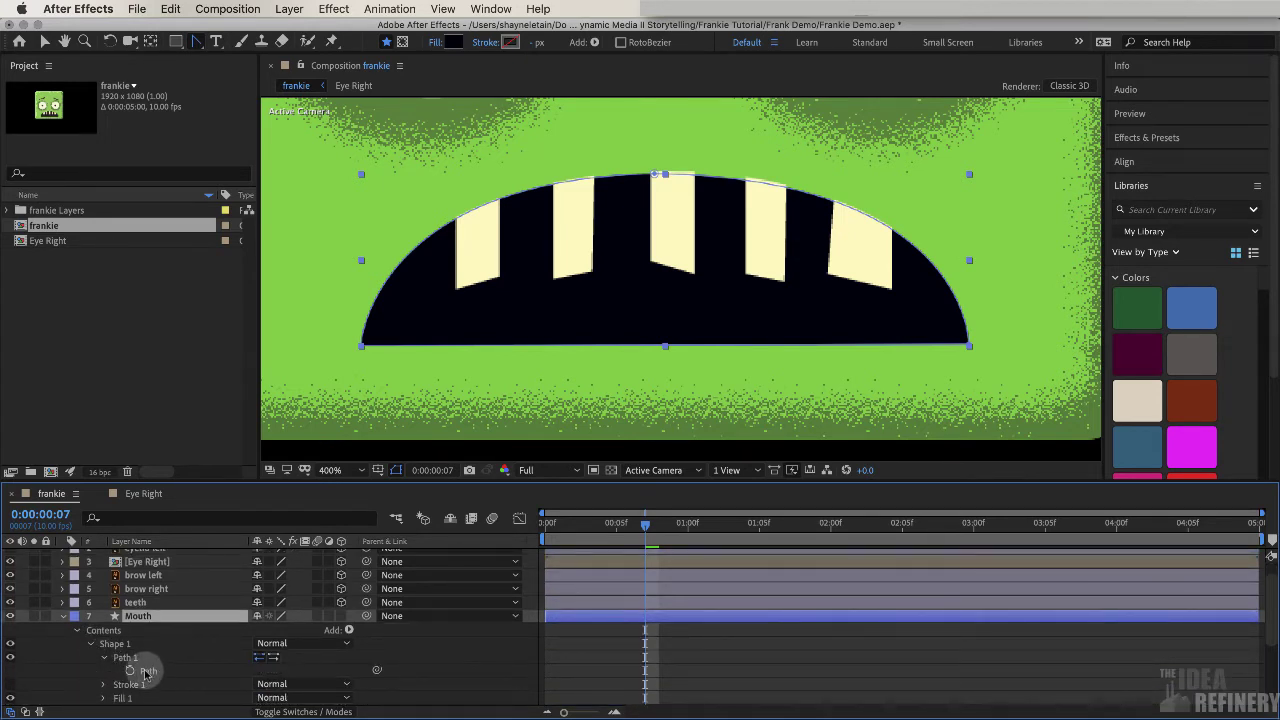
{"action": "left_click", "coordinate": [131, 671]}
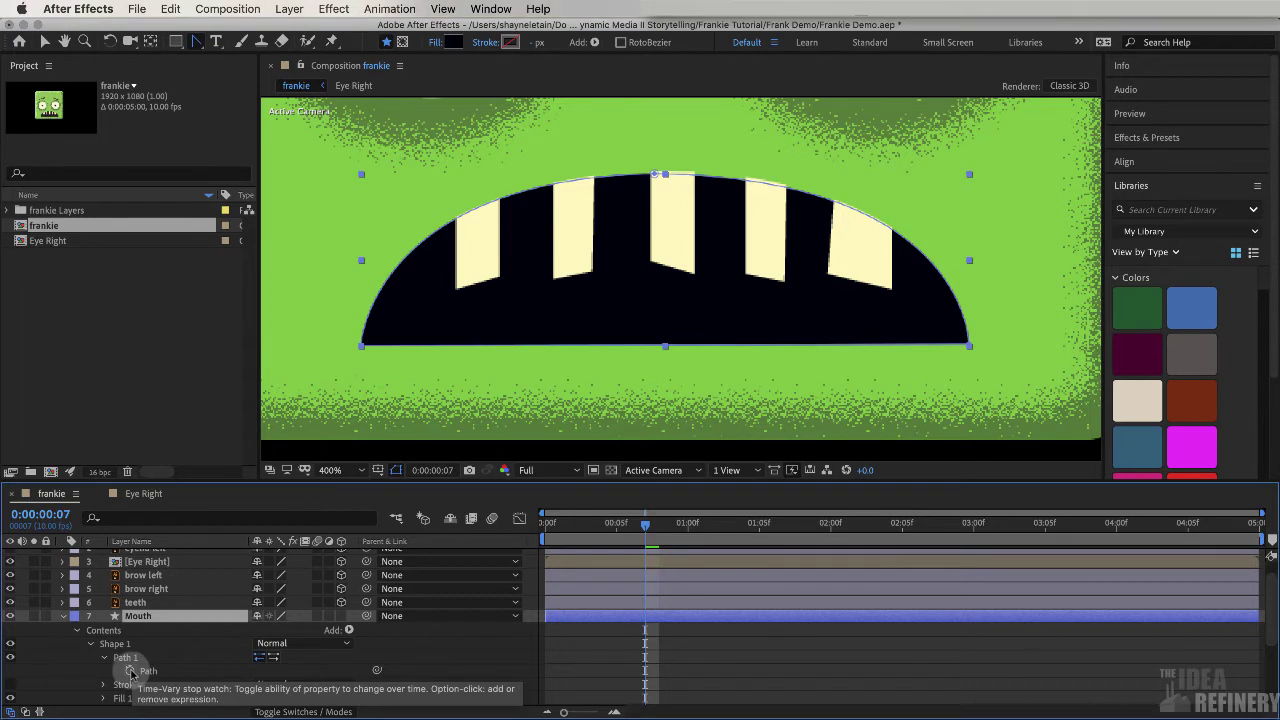
{"action": "left_click", "coordinate": [131, 671]}
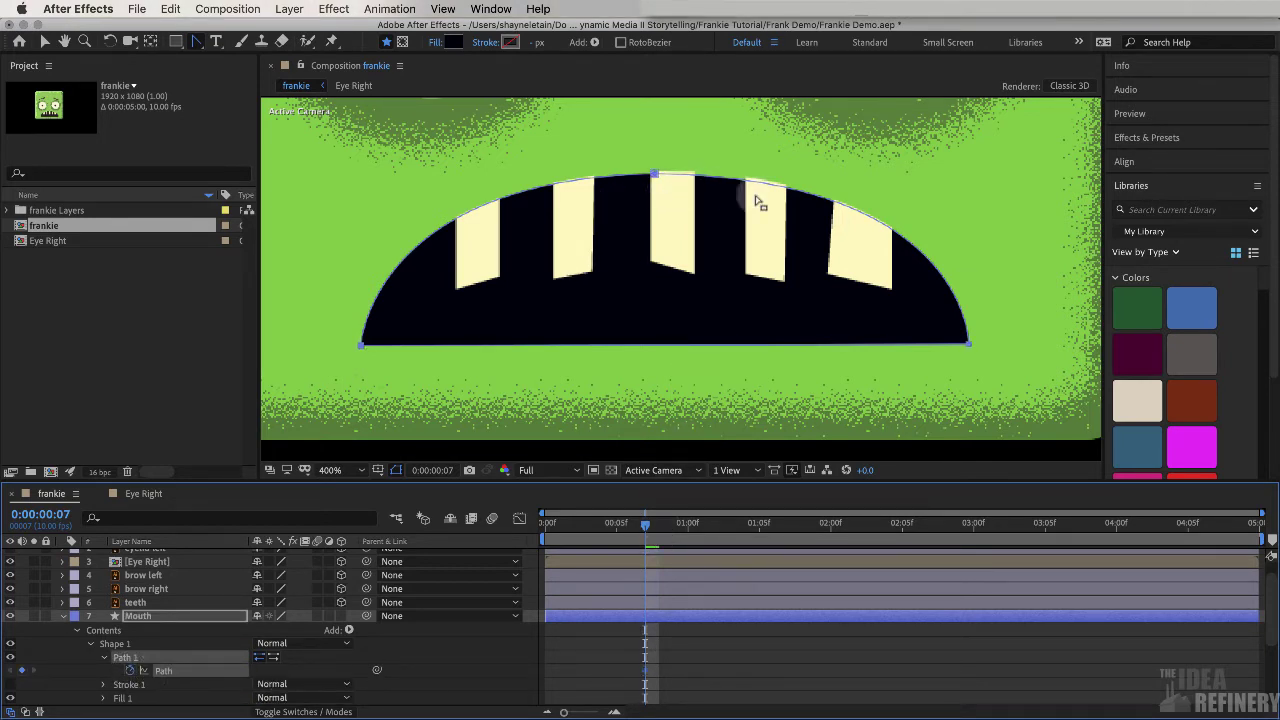
{"action": "left_click_drag", "start_coordinate": [644, 670], "coordinate": [698, 651]}
- Keyframe the mouth closed at 0:00:00:05 by moving the path's top vertex straight down to the lower edge with the Pen tool
{"action": "left_click", "coordinate": [645, 525]}
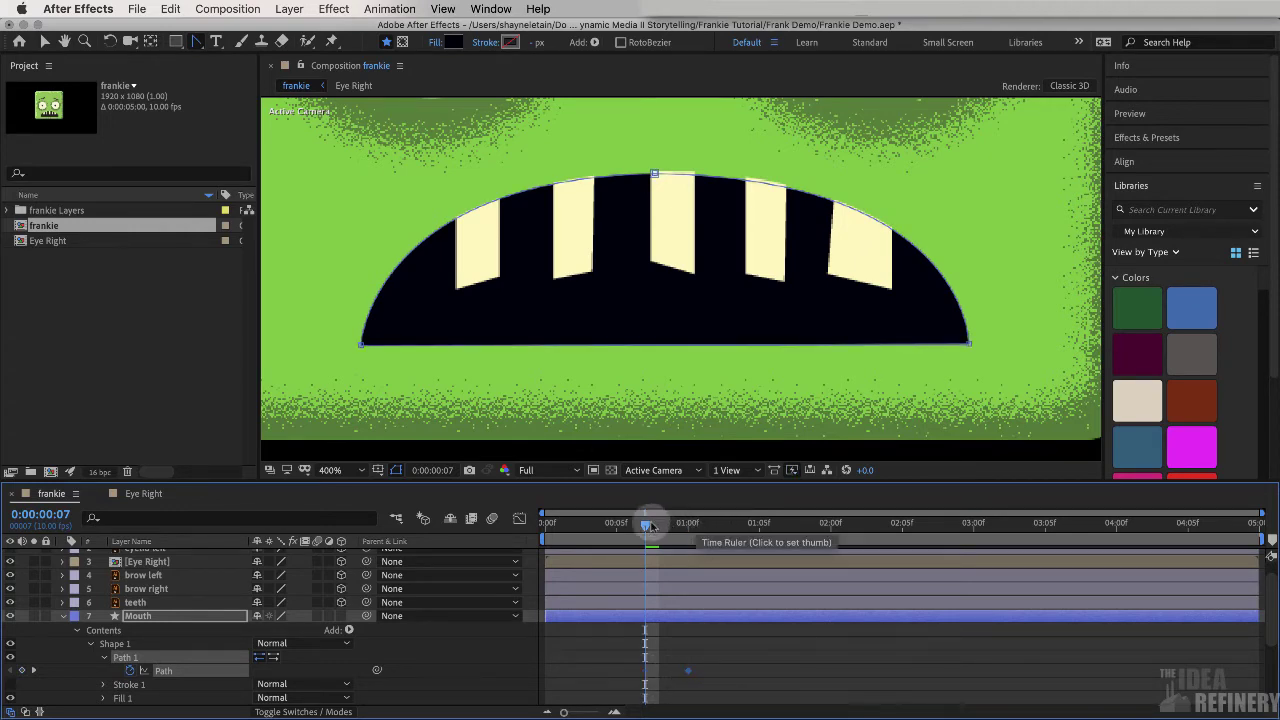
{"action": "mouse_move", "coordinate": [645, 527]}
{"action": "left_mouse_down"}
{"action": "mouse_move", "coordinate": [771, 522]}
{"action": "mouse_move", "coordinate": [618, 524]}
{"action": "mouse_move", "coordinate": [623, 533]}
{"action": "left_mouse_up"}
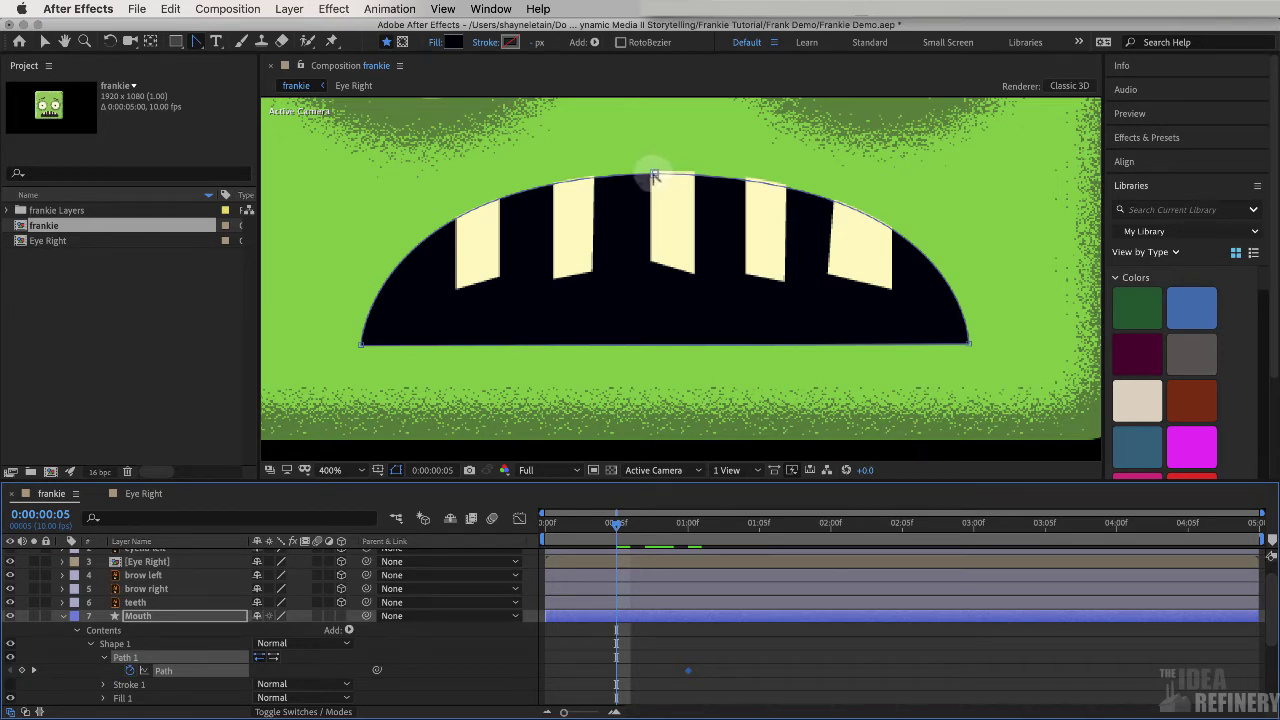
{"action": "left_click", "coordinate": [196, 42]}
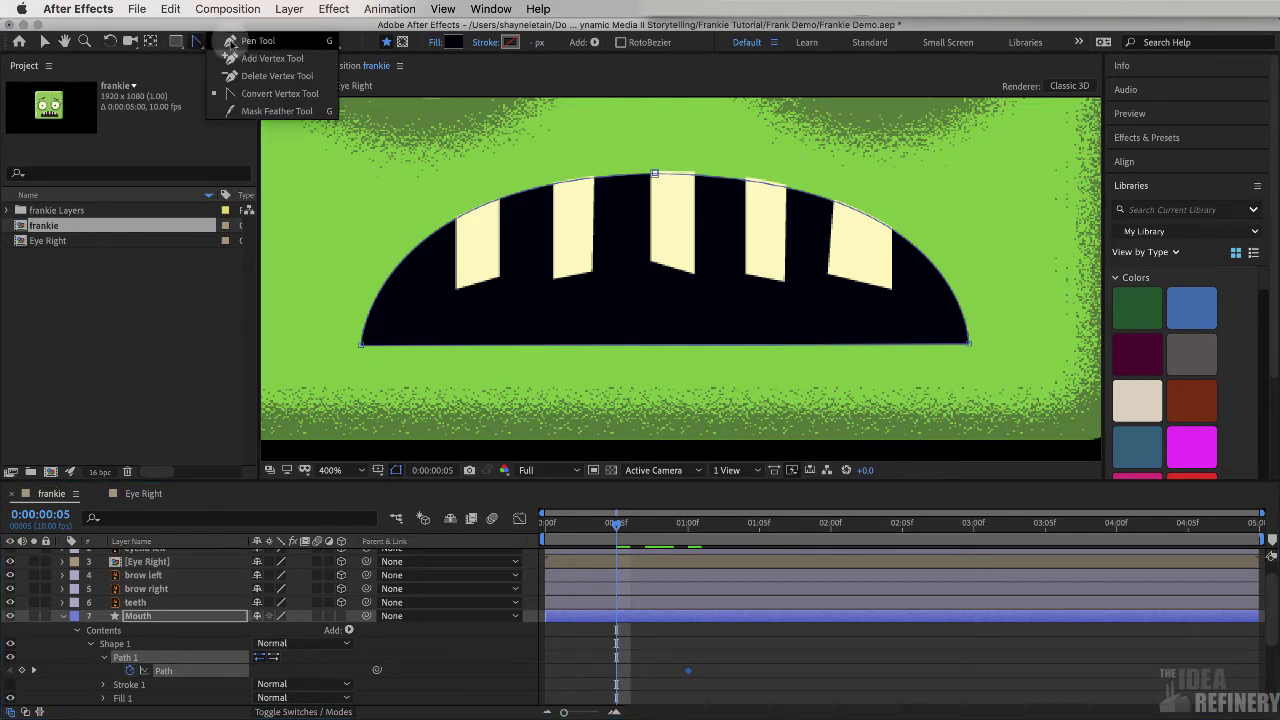
{"action": "left_click", "coordinate": [244, 41]}
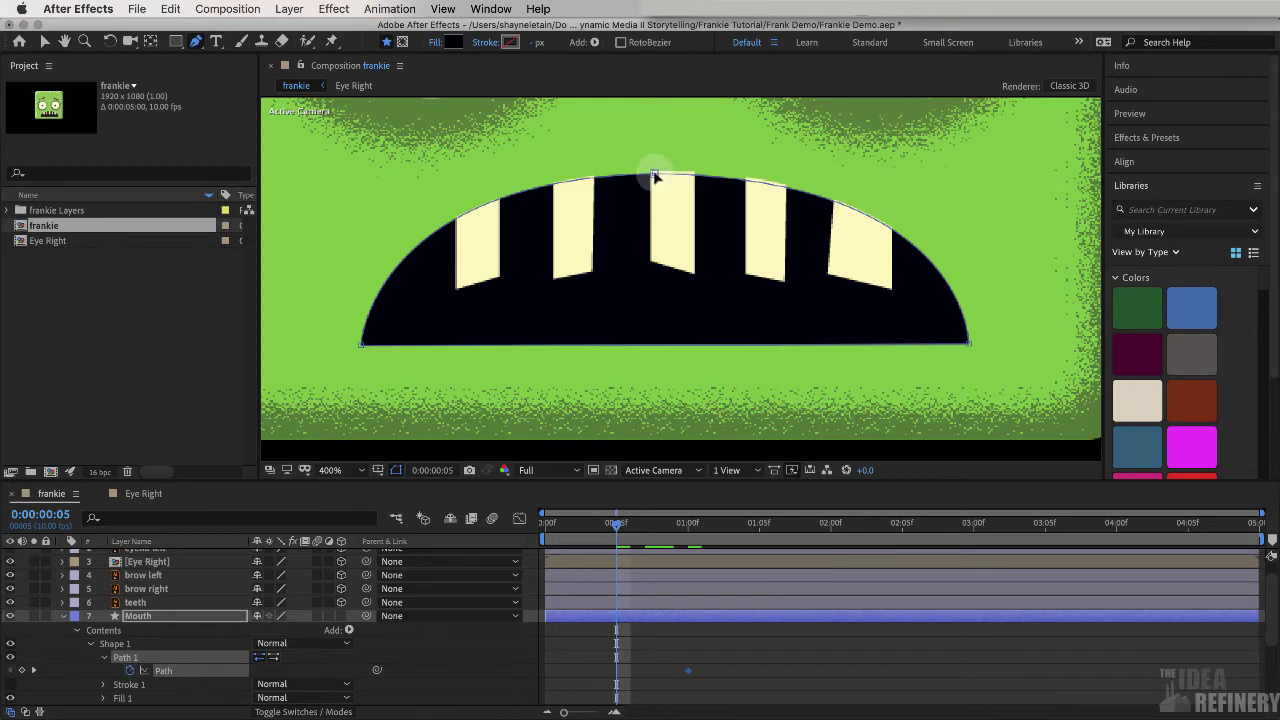
{"action": "left_click", "coordinate": [617, 525]}
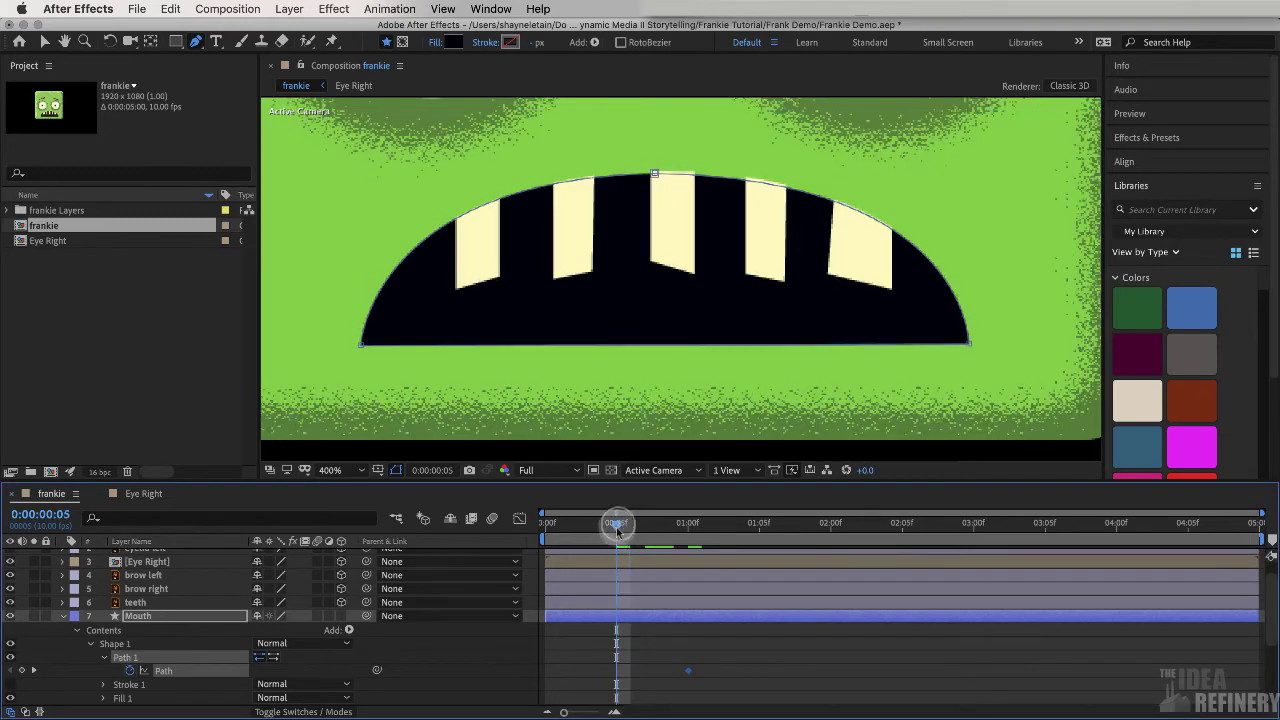
{"action": "left_click_drag", "start_coordinate": [655, 176], "coordinate": [653, 343]}
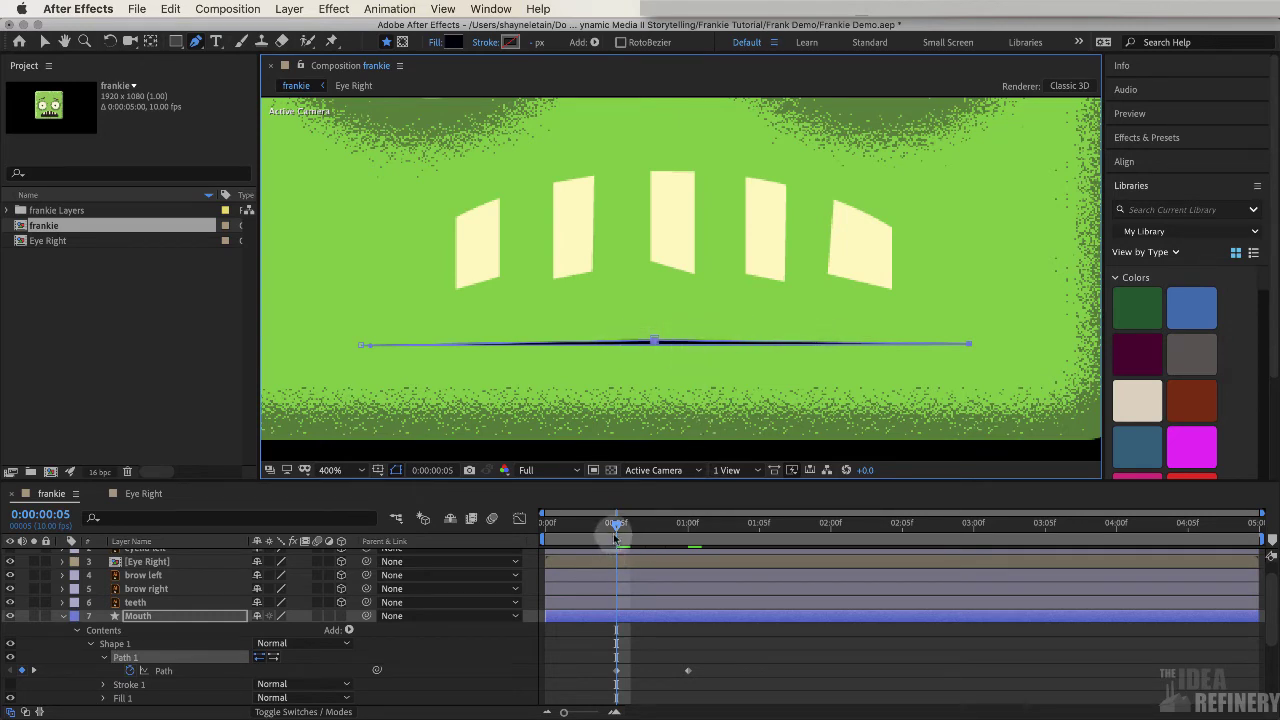
{"action": "mouse_move", "coordinate": [616, 525]}
{"action": "left_mouse_down"}
{"action": "mouse_move", "coordinate": [688, 527]}
{"action": "mouse_move", "coordinate": [616, 522]}
{"action": "left_mouse_up"}
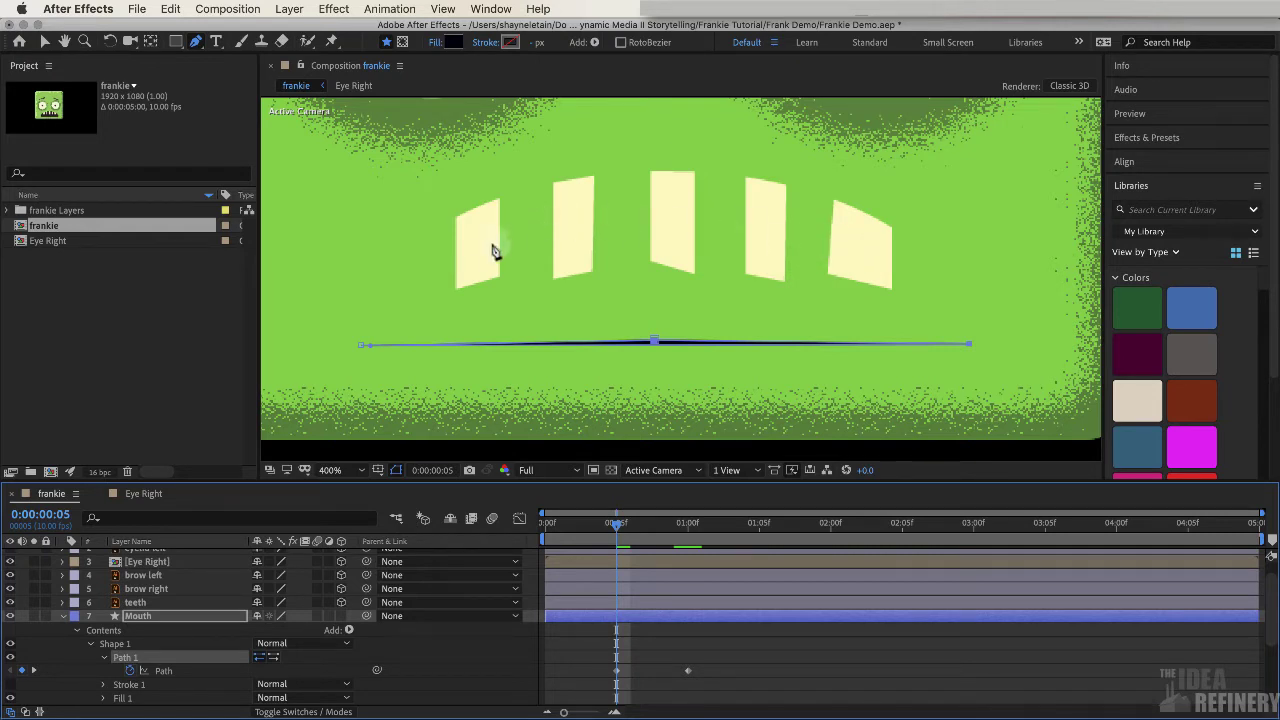
- Pre-compose the teeth and Mouth layers into a new composition named mouth, moving all attributes
{"action": "left_click", "coordinate": [44, 42]}
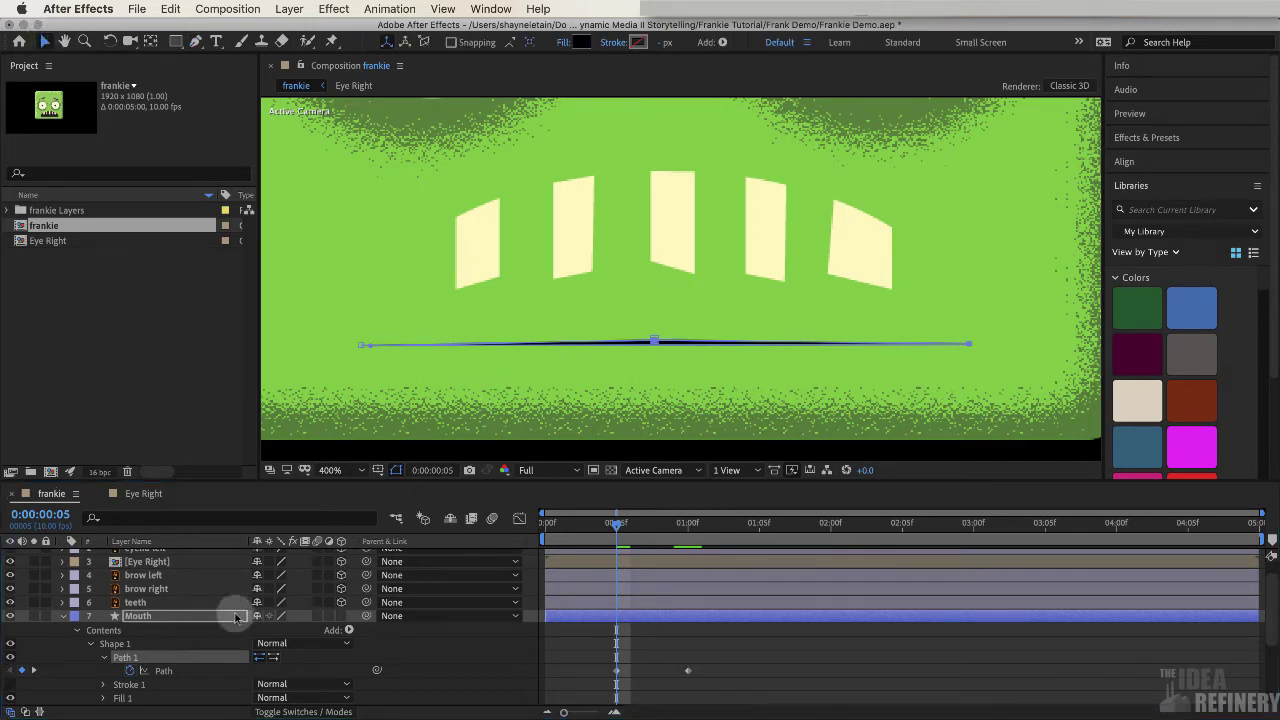
{"action": "left_click", "coordinate": [150, 603], "text": "shift"}
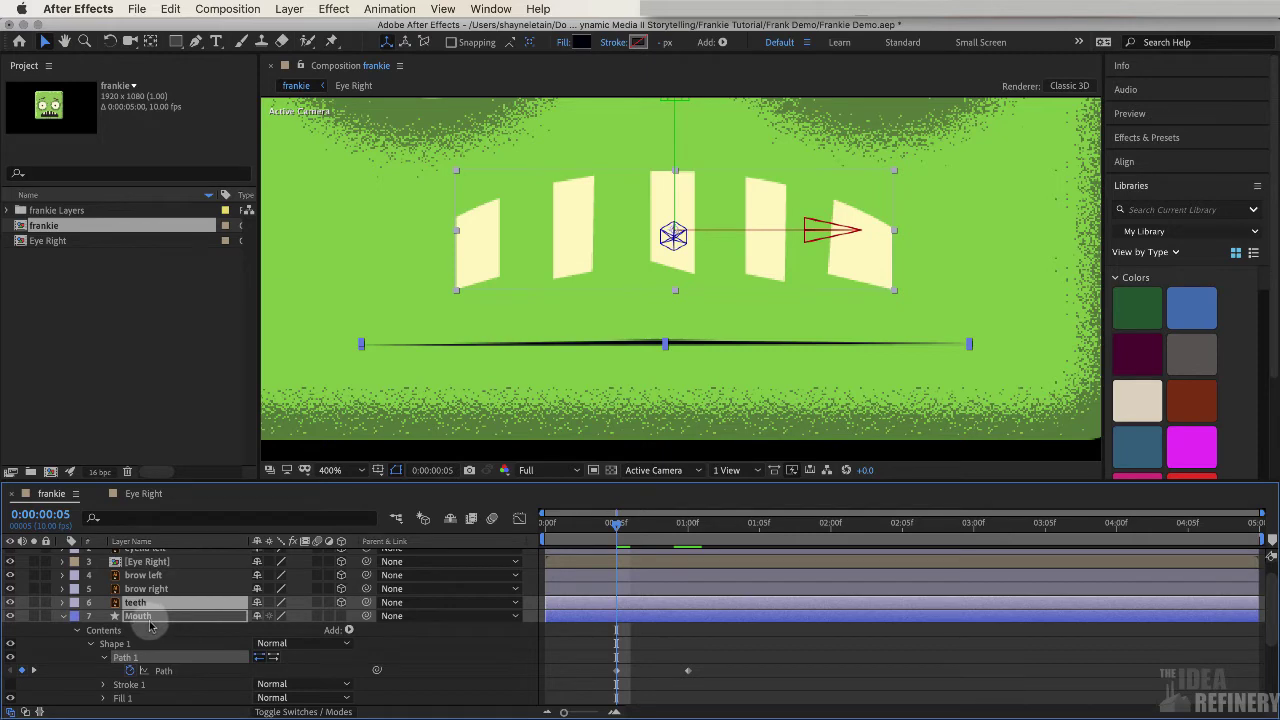
{"action": "left_click", "coordinate": [289, 9]}
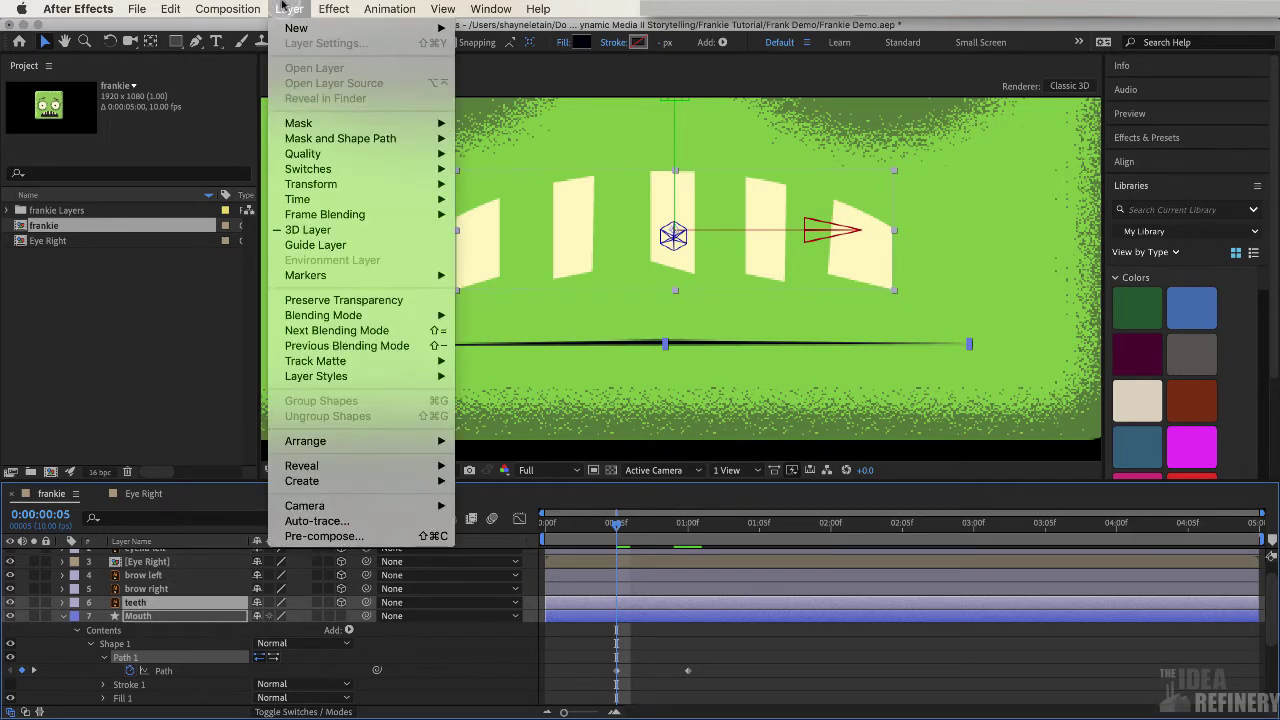
{"action": "left_click", "coordinate": [313, 537]}
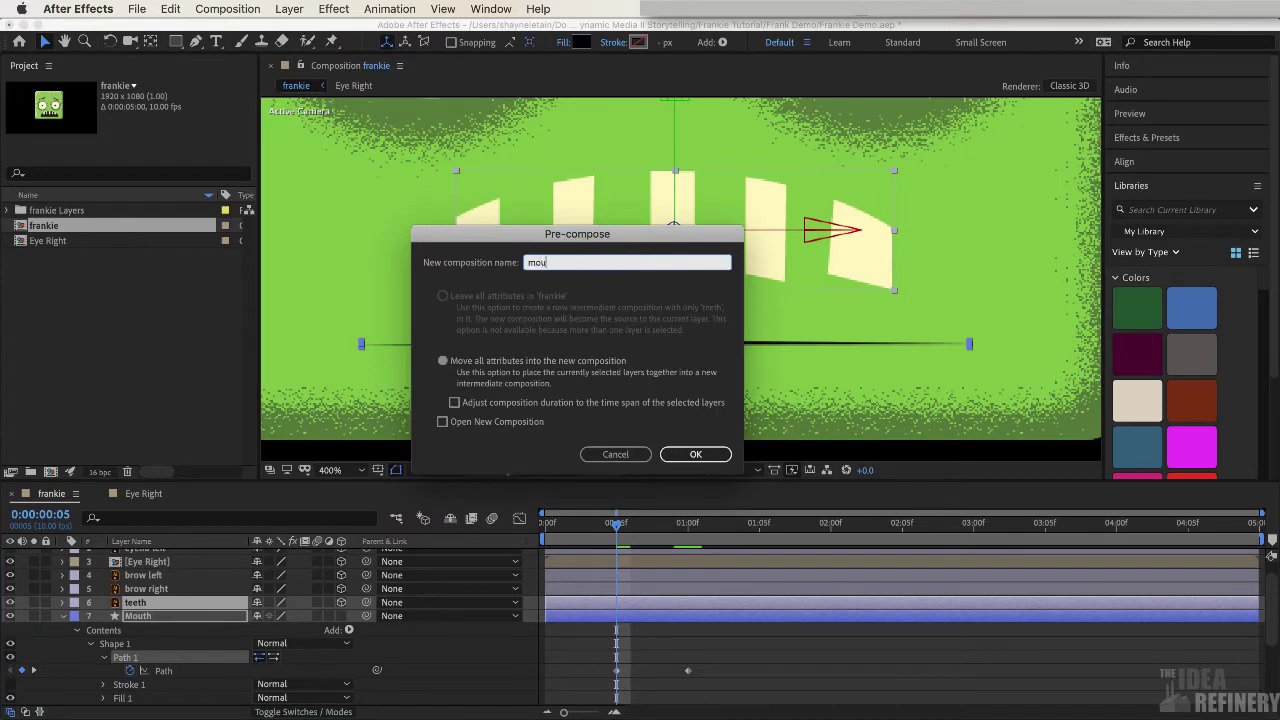
{"action": "left_click", "coordinate": [695, 454]}
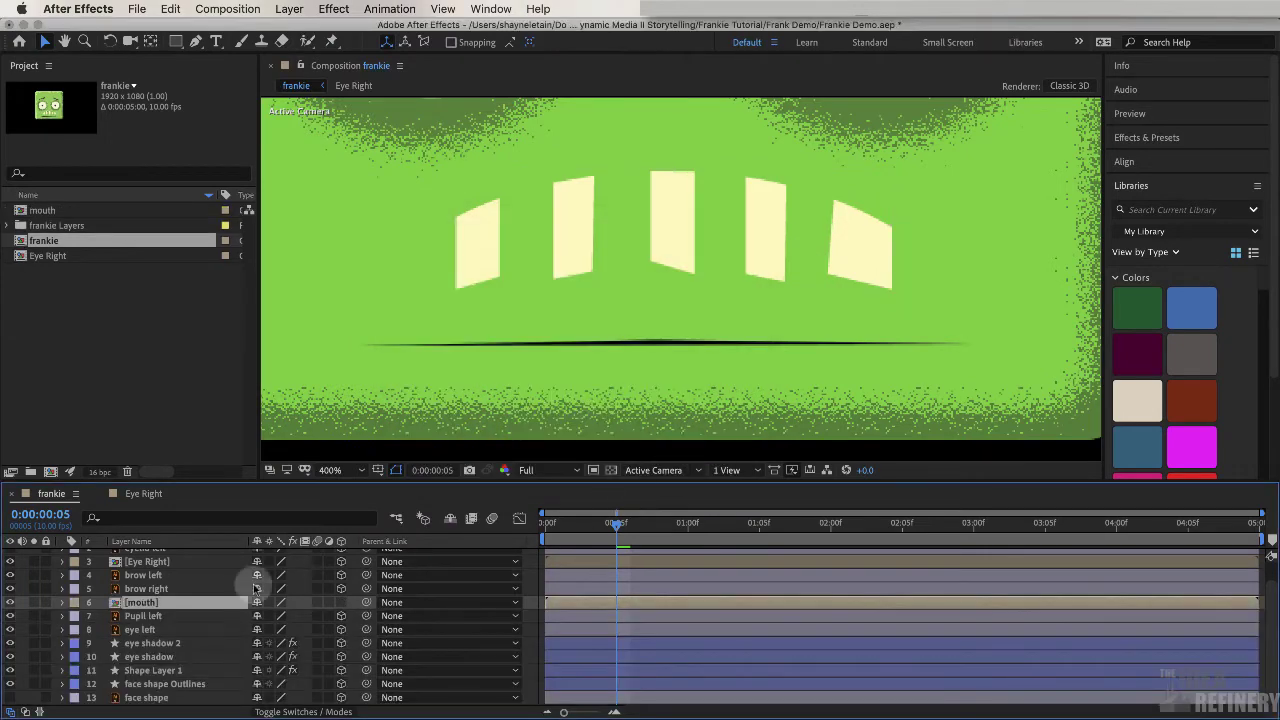
- Open the mouth composition, fit its whole frame in view and show the transparency grid
{"action": "double_click", "coordinate": [115, 604]}
{"action": "key", "text": "comma"}
{"action": "key", "text": "comma"}
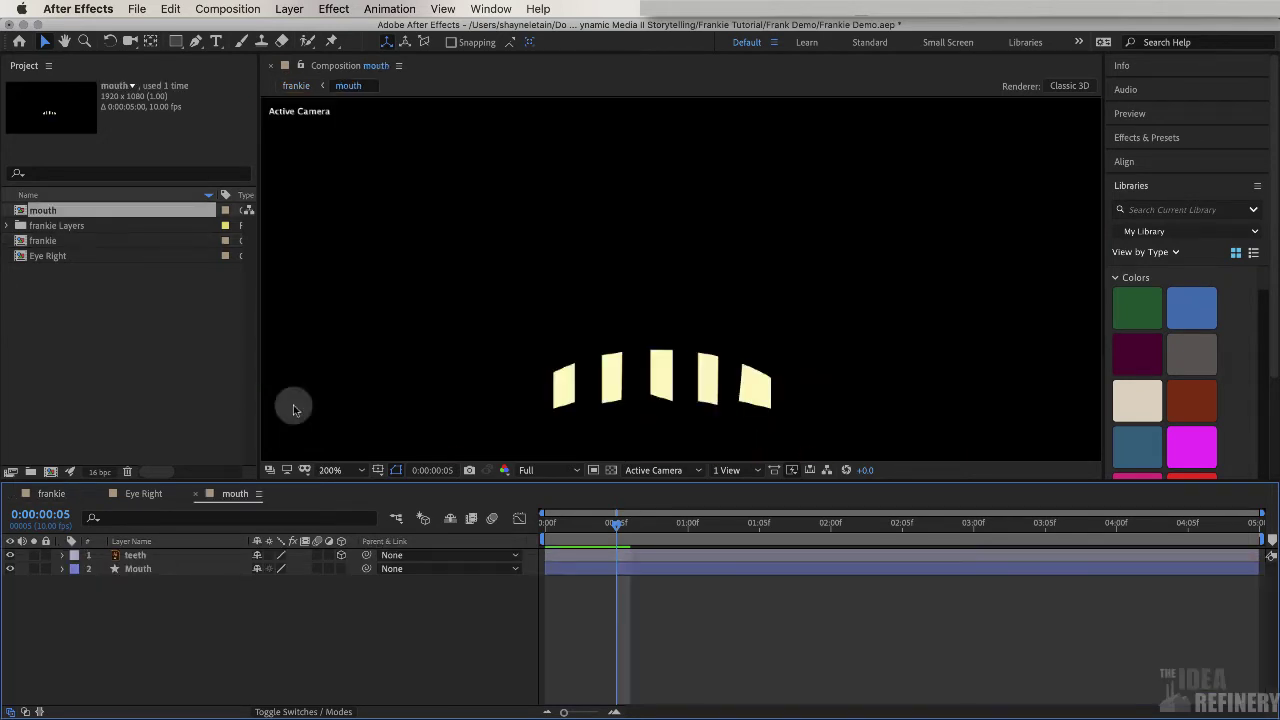
{"action": "key", "text": "comma"}
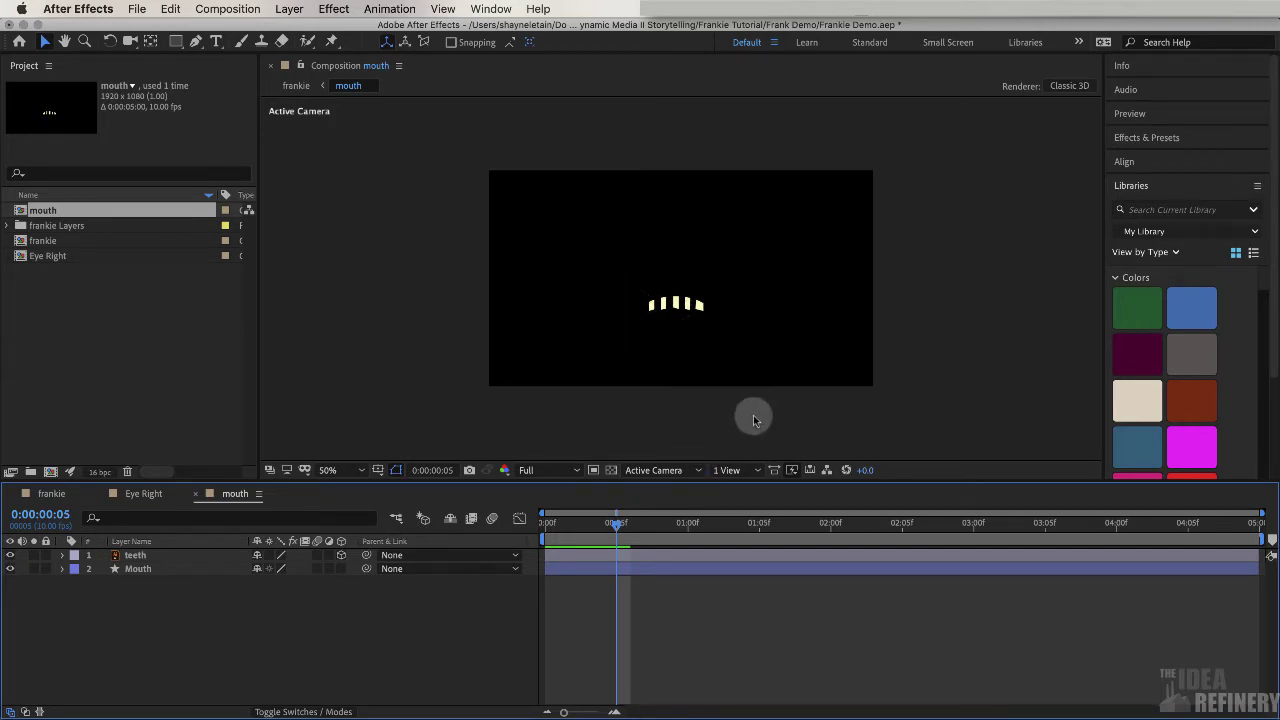
{"action": "left_click", "coordinate": [611, 470]}
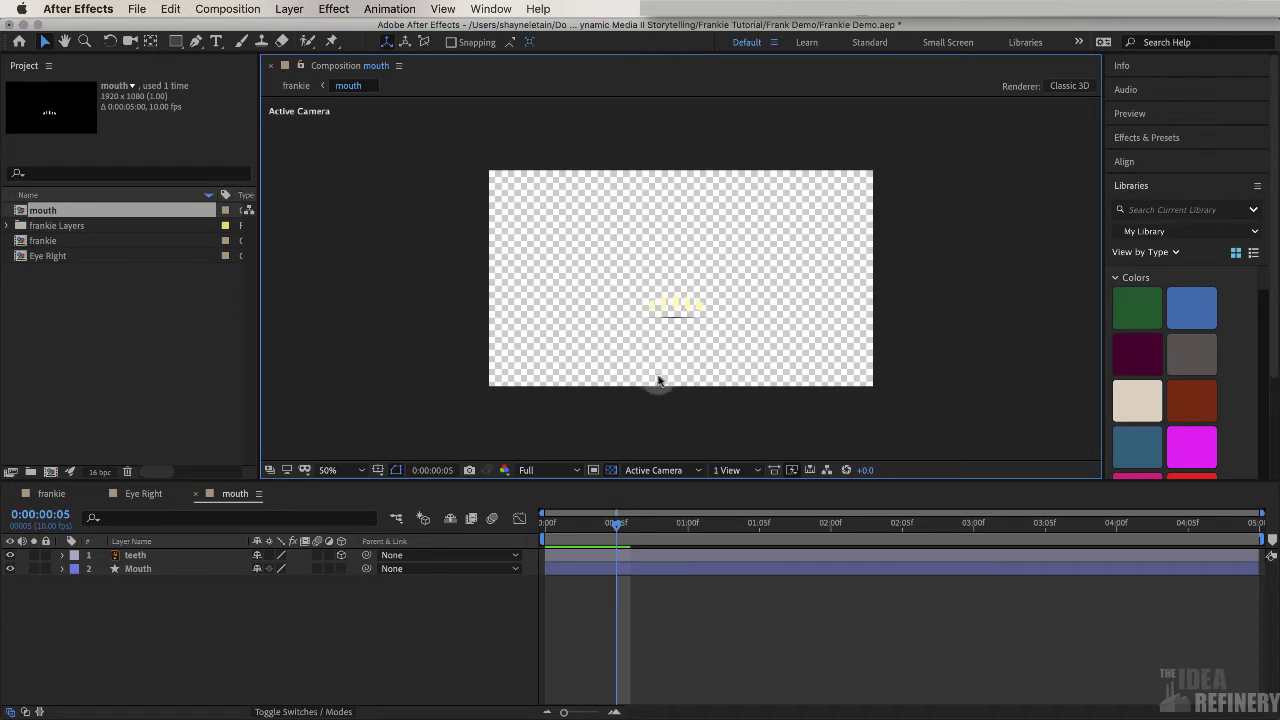
- Draw a region of interest closely around the teeth and mouth and crop the composition to it, about 448 x 184 px
{"action": "left_click", "coordinate": [593, 470]}
{"action": "left_click_drag", "start_coordinate": [627, 287], "coordinate": [724, 331]}
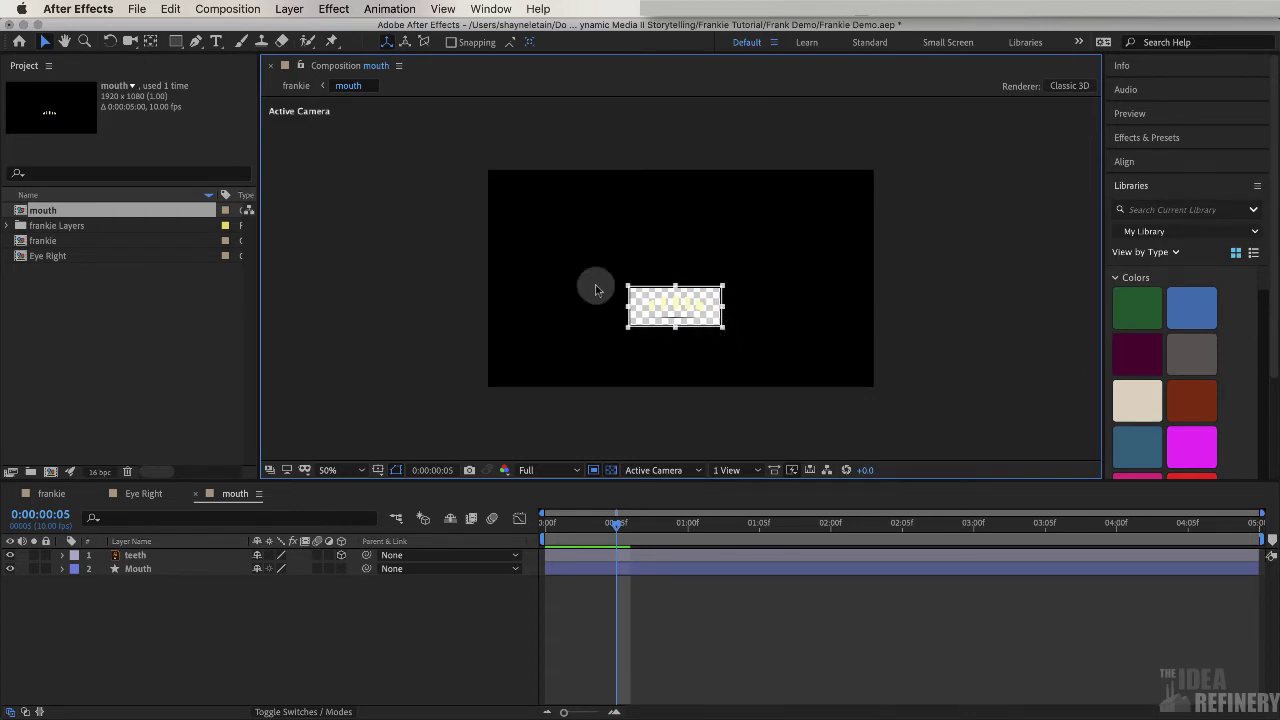
{"action": "left_click", "coordinate": [224, 8]}
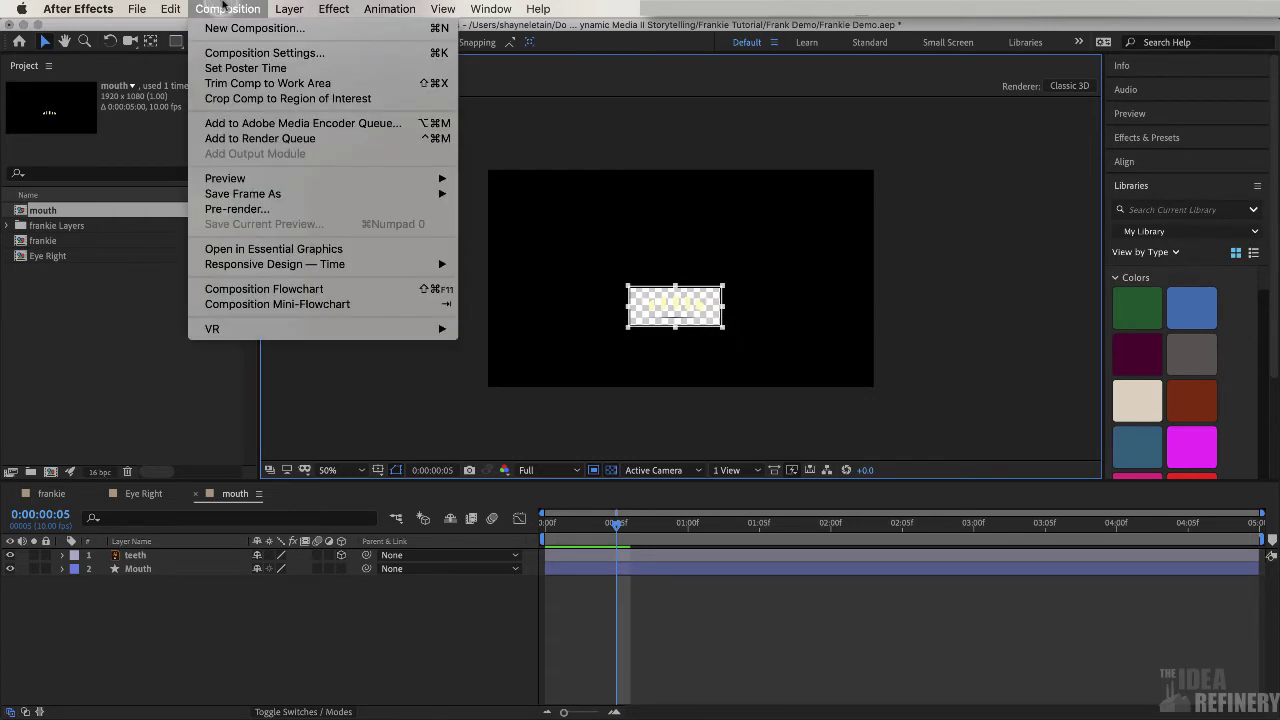
{"action": "left_click", "coordinate": [252, 99]}
- Scrub the cropped mouth composition from the first frame to check the mouth's opening animation, ending at 0:00:00:05
{"action": "left_click_drag", "start_coordinate": [622, 520], "coordinate": [551, 523]}
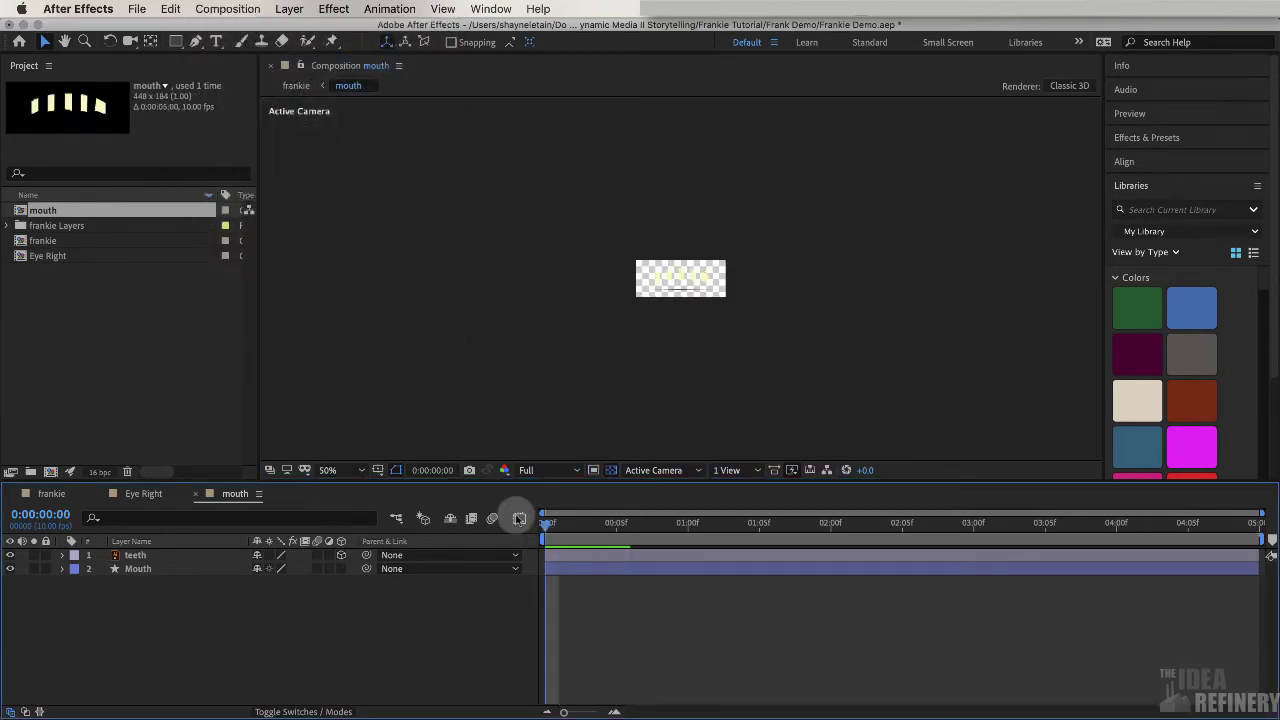
{"action": "key", "text": "period"}
{"action": "key", "text": "period"}
{"action": "key", "text": "period"}
{"action": "key", "text": "period"}
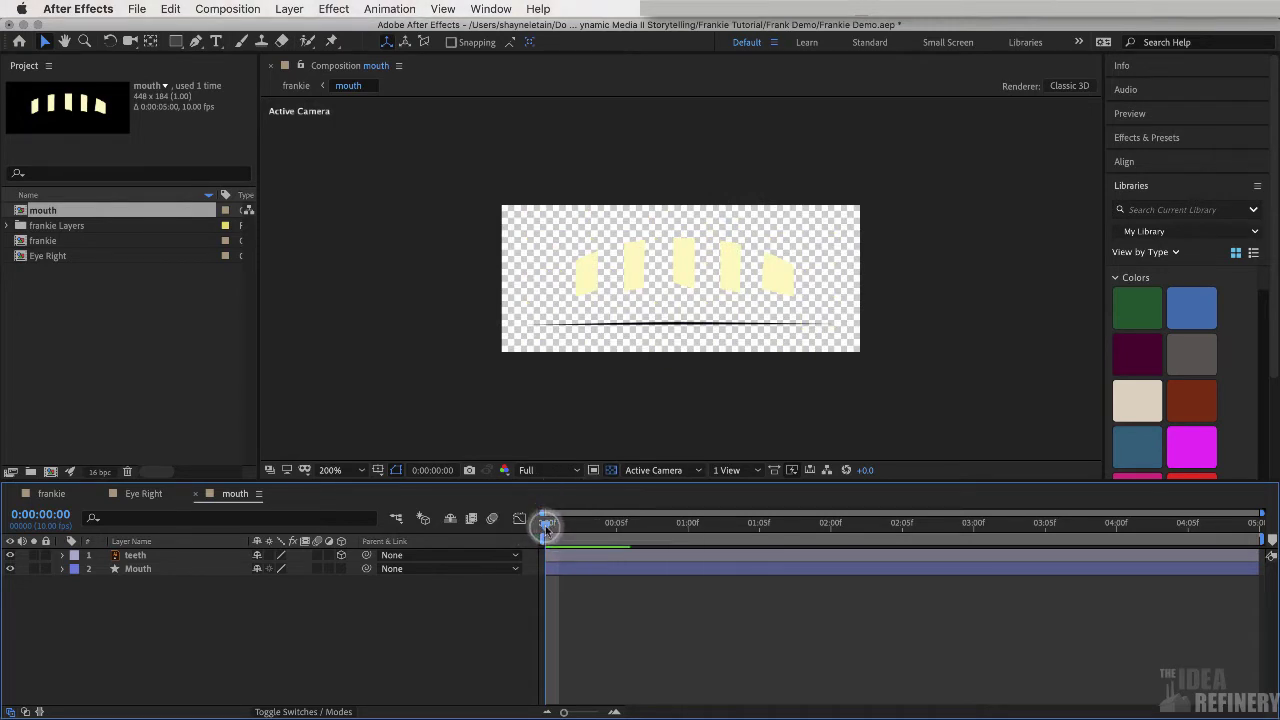
{"action": "left_click_drag", "start_coordinate": [546, 527], "coordinate": [620, 528]}
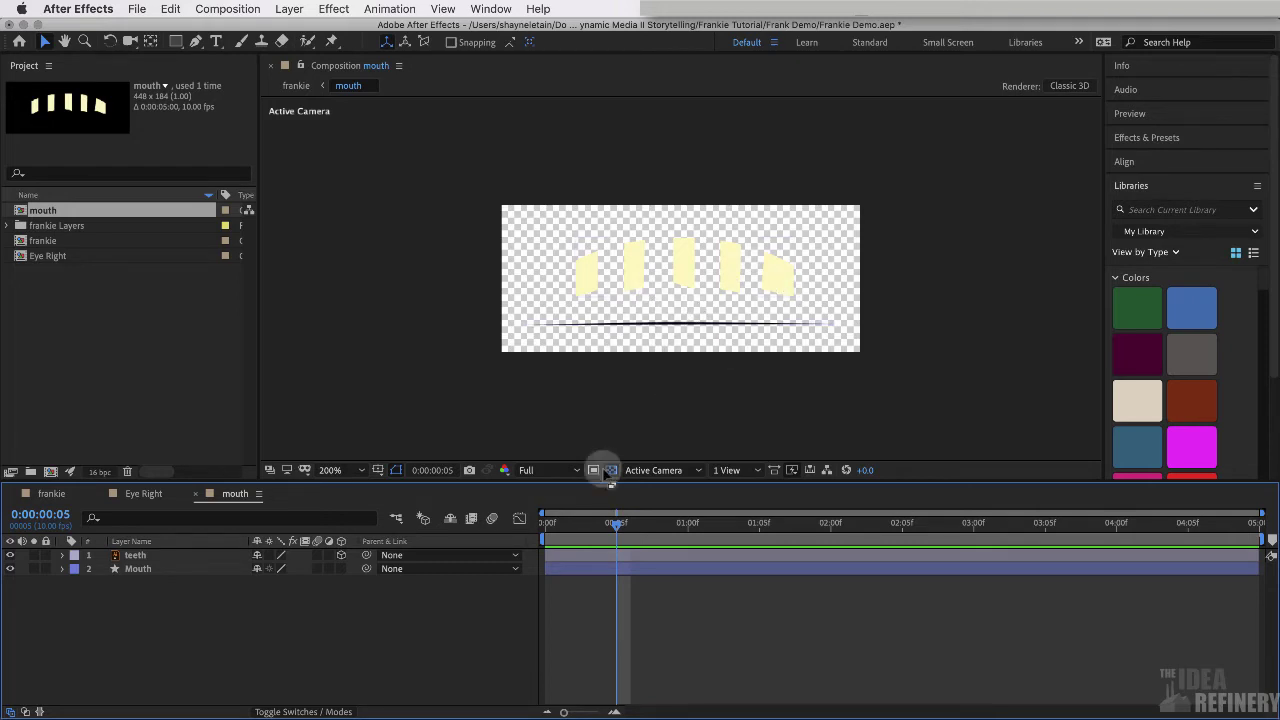
- Show the transfer mode columns and turn on Preserve Underlying Transparency for the teeth layer so the mouth shape clips the teeth
{"action": "left_click", "coordinate": [170, 556]}
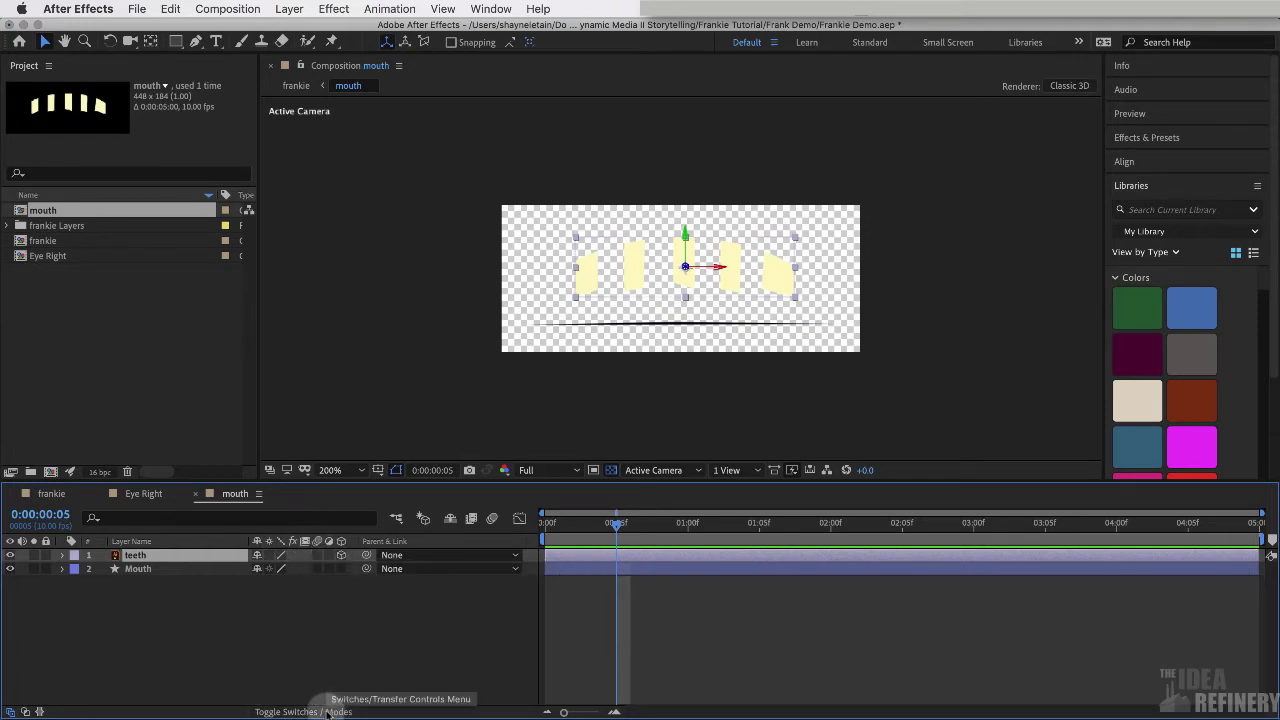
{"action": "left_click", "coordinate": [327, 711]}
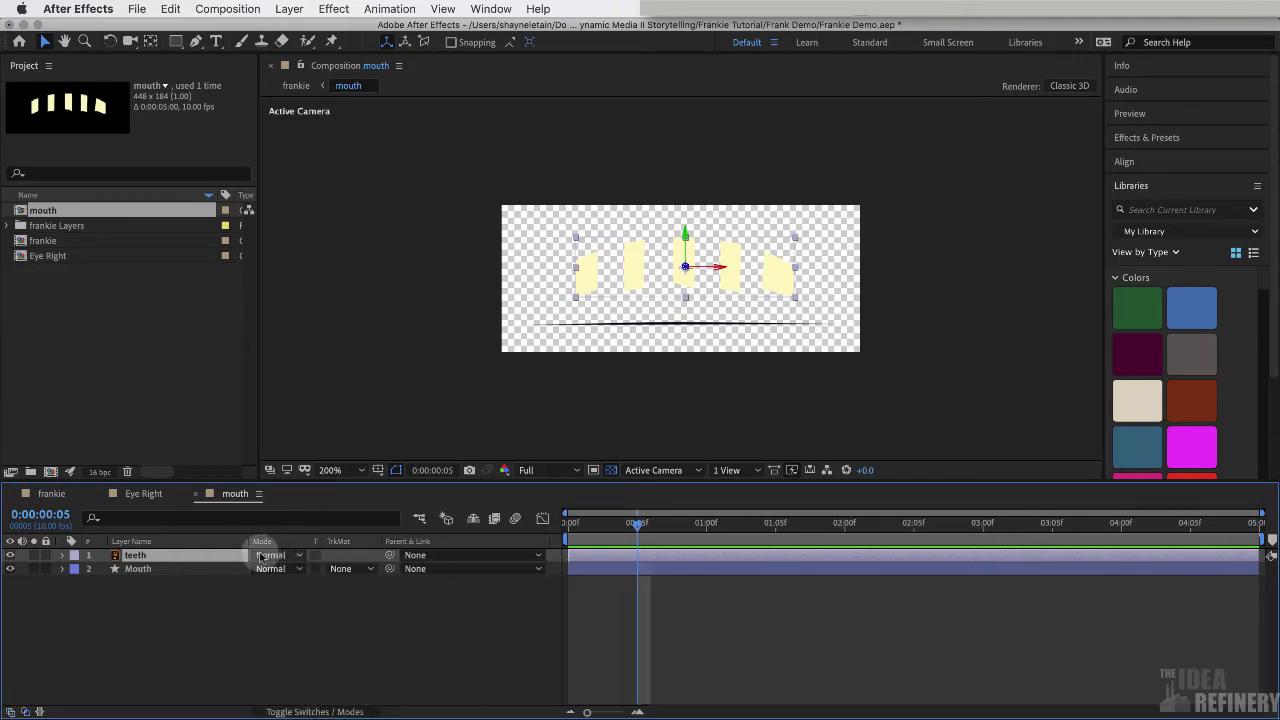
{"action": "left_click", "coordinate": [300, 555]}
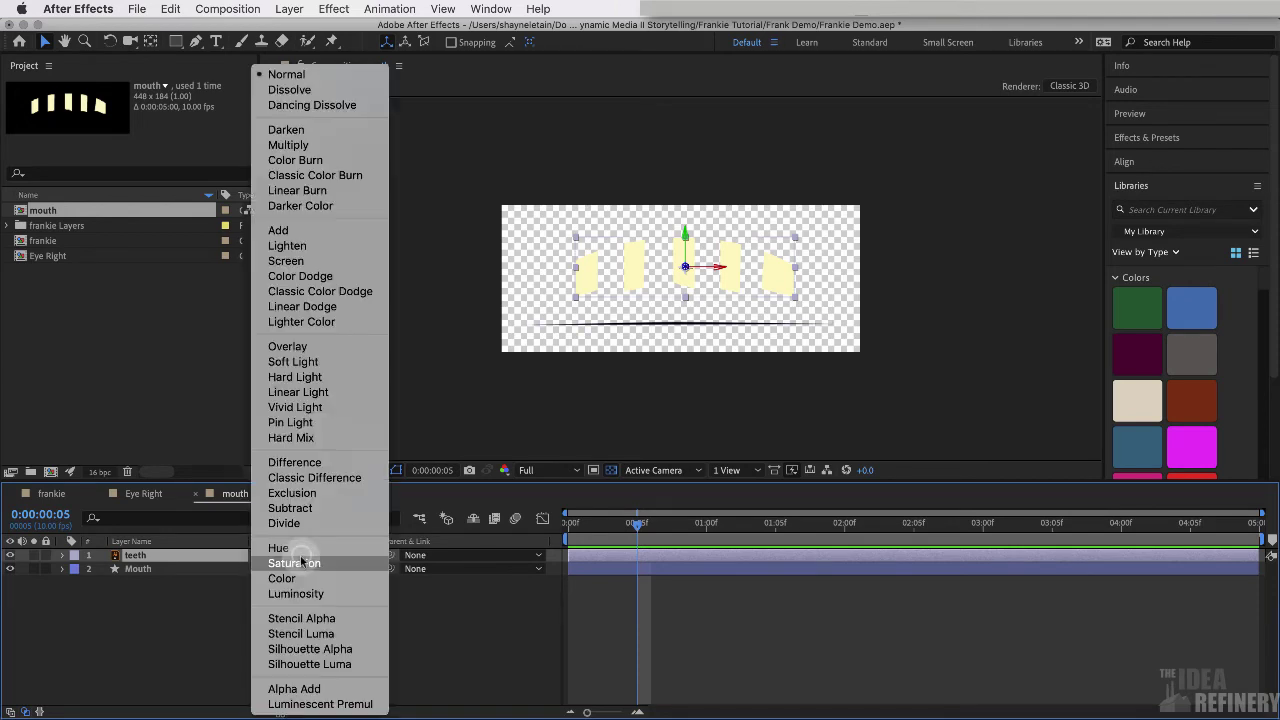
{"action": "left_click", "coordinate": [389, 593]}
{"action": "left_click", "coordinate": [305, 555]}
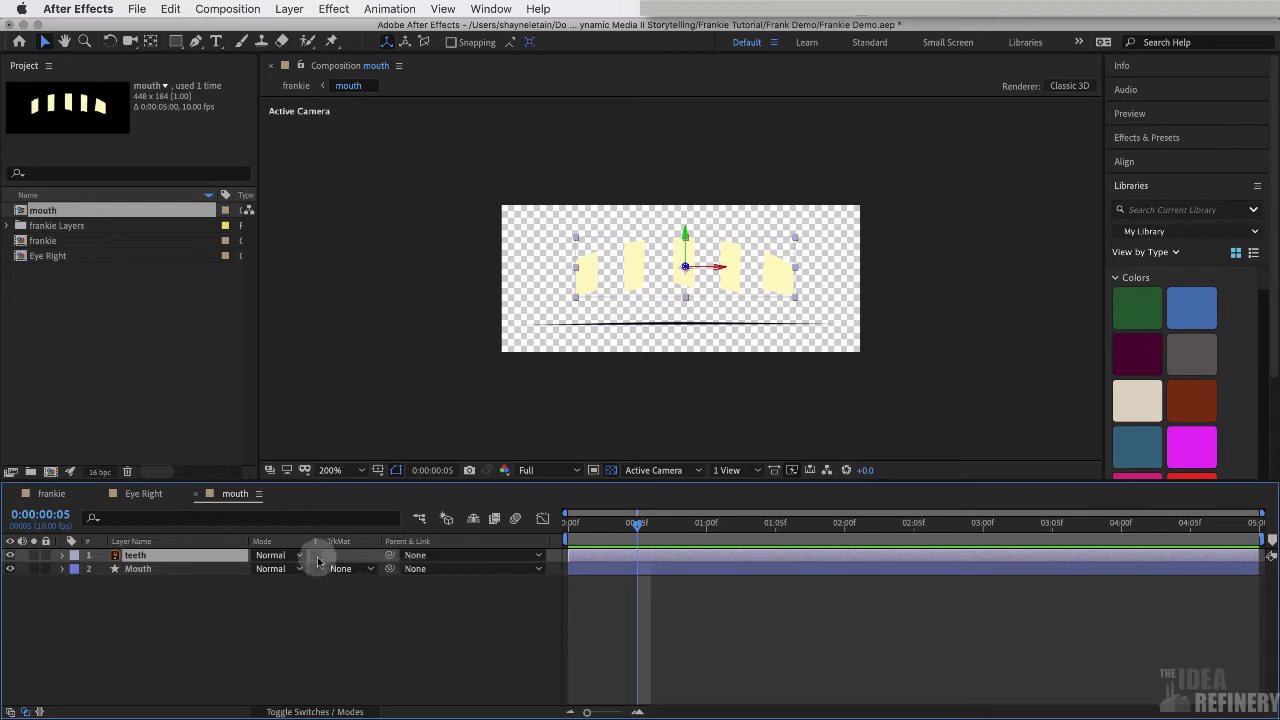
{"action": "left_click", "coordinate": [315, 557]}
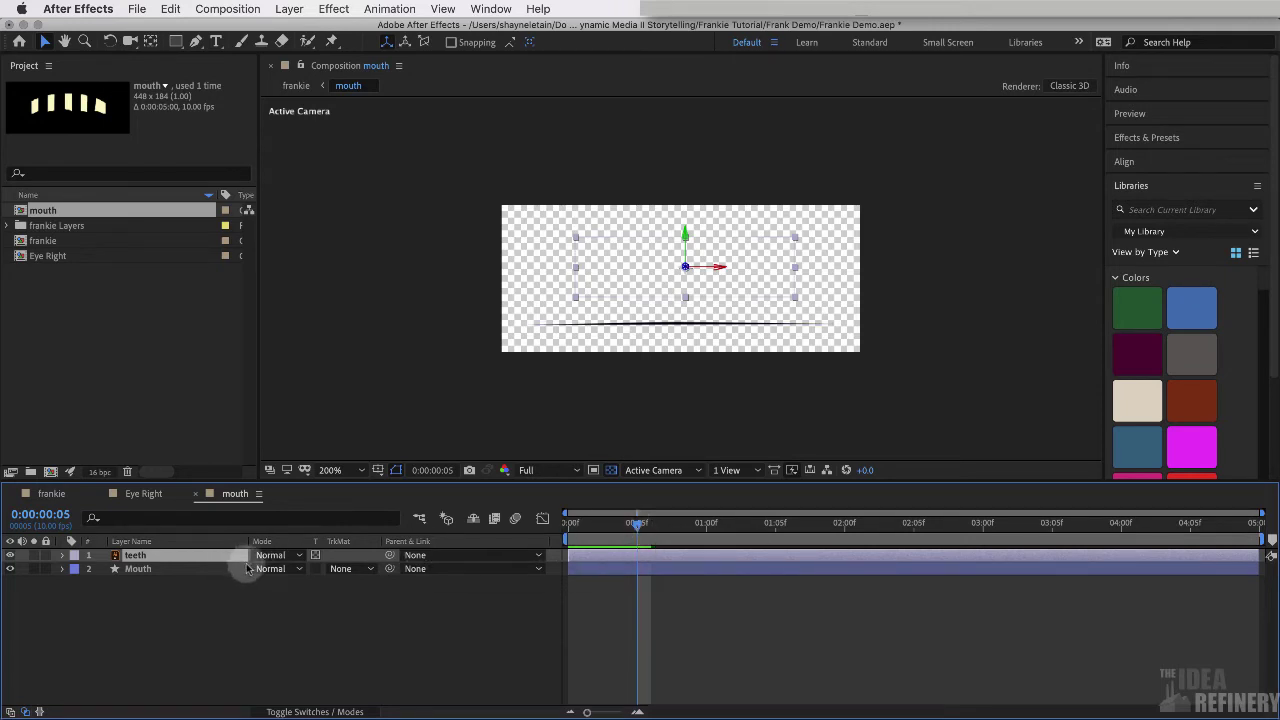
- Reveal the Mouth layer's Path keyframes and copy the open-mouth keyframe at 0:00:01:00 to 0:00:04:00
{"action": "left_click", "coordinate": [637, 524]}
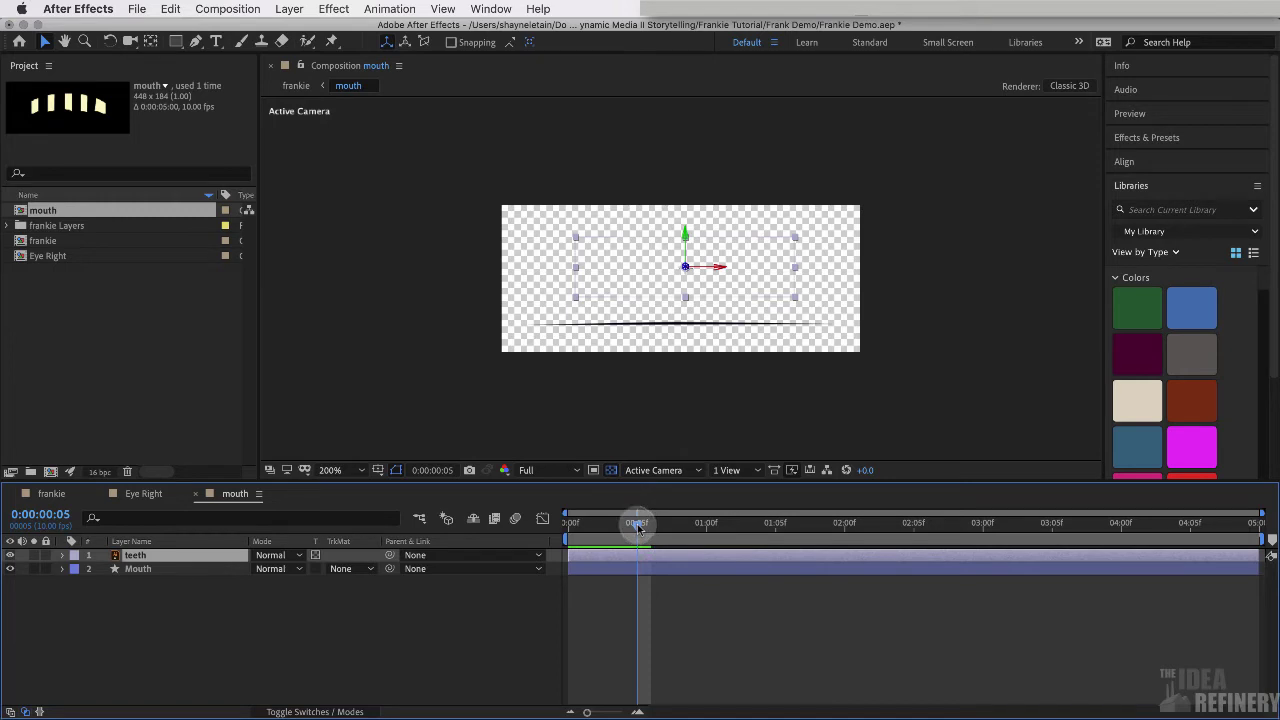
{"action": "left_click_drag", "start_coordinate": [643, 528], "coordinate": [1123, 532]}
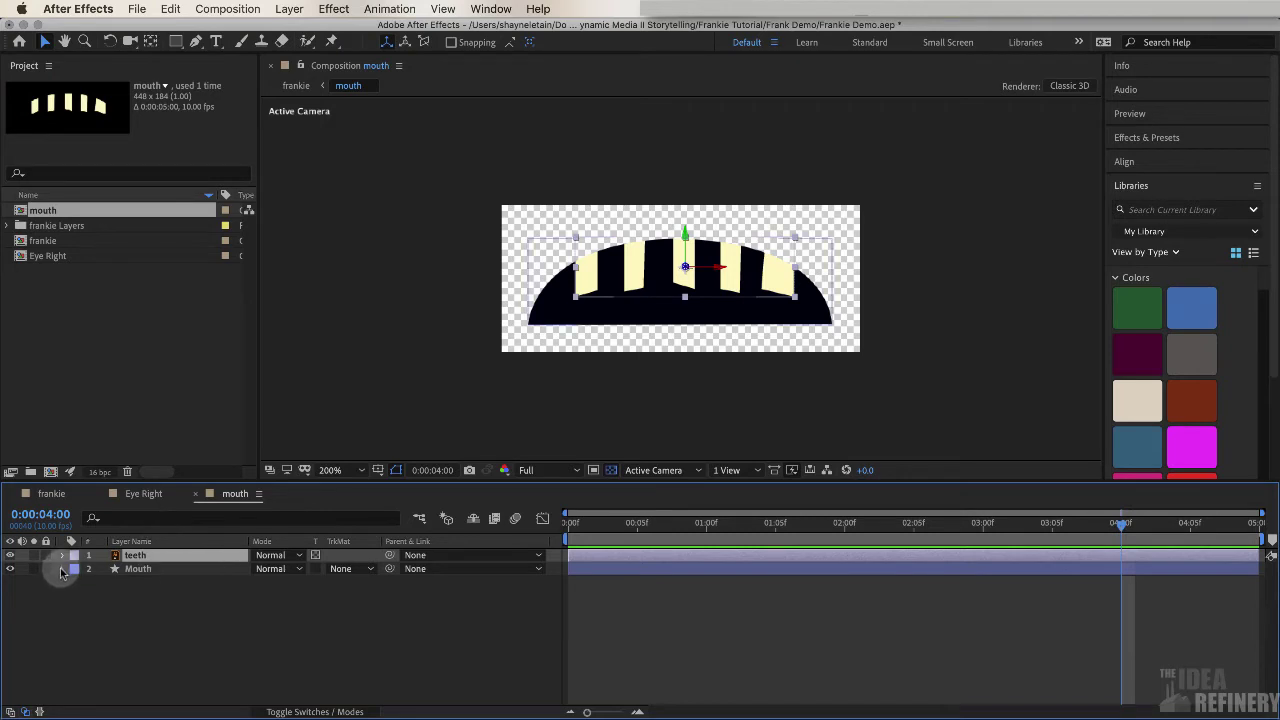
{"action": "left_click", "coordinate": [140, 569]}
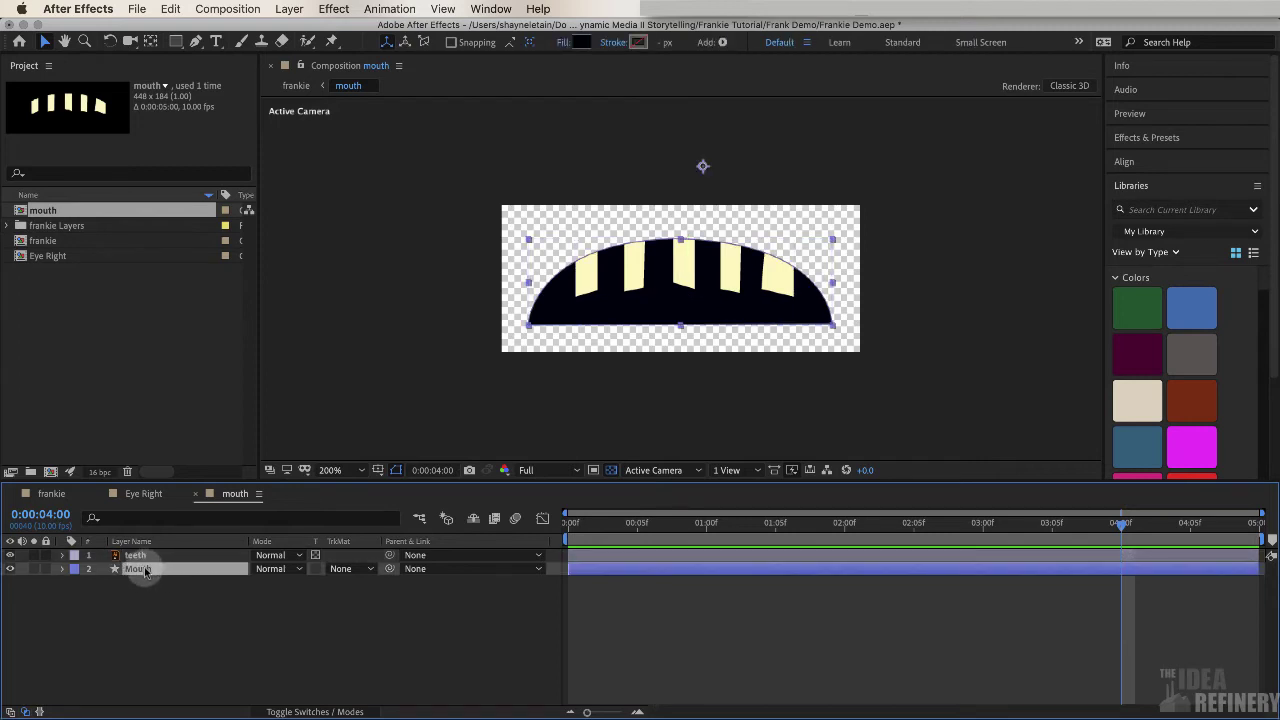
{"action": "key", "text": "u"}
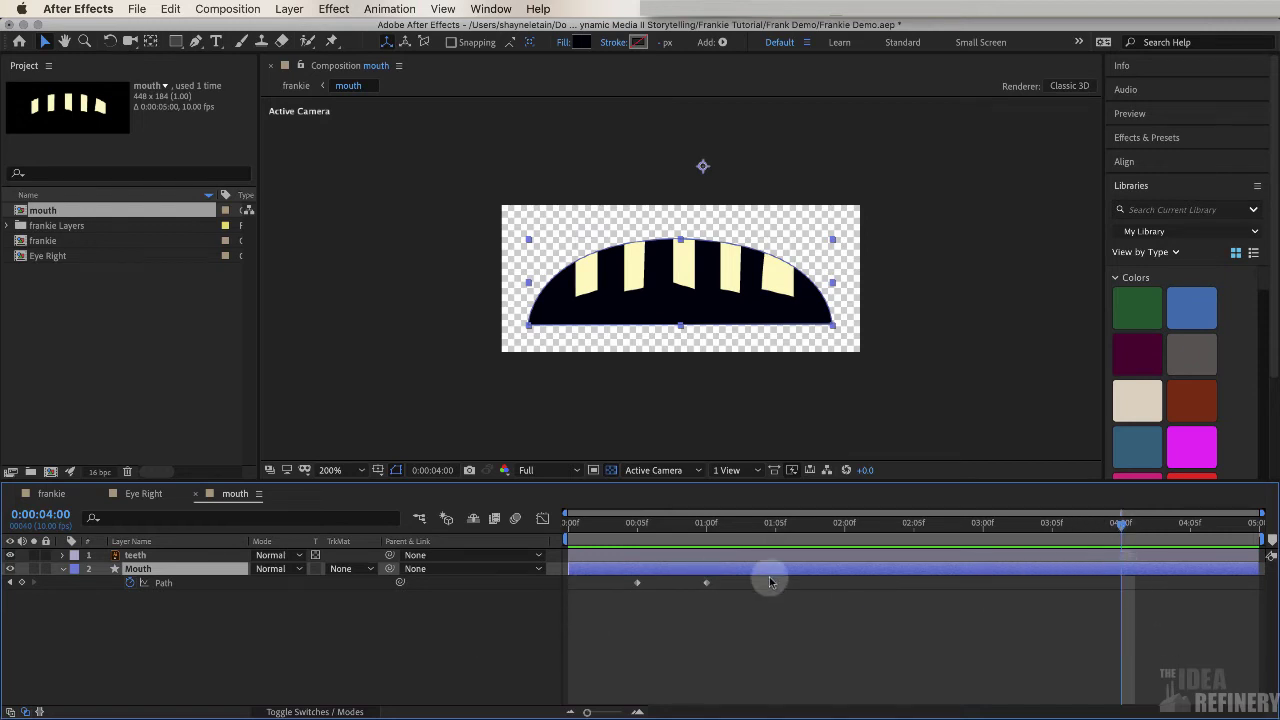
{"action": "left_click_drag", "start_coordinate": [732, 611], "coordinate": [706, 594]}
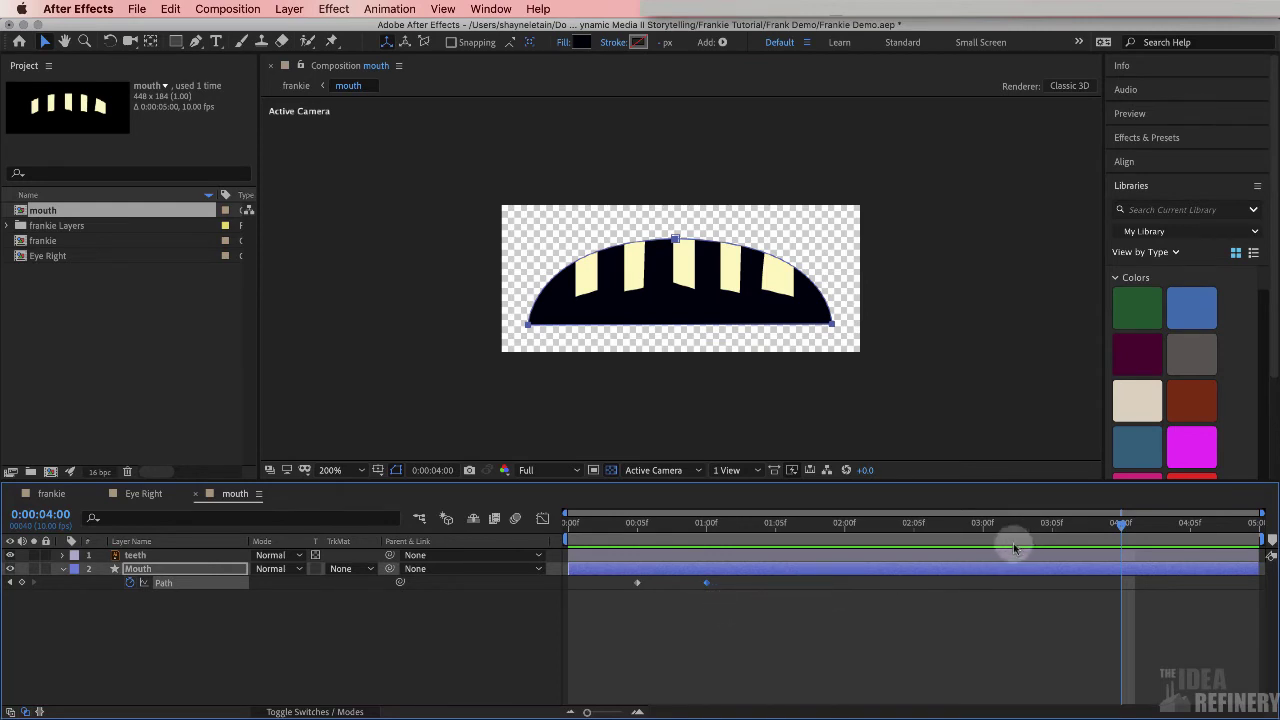
{"action": "key", "text": "ctrl+v"}
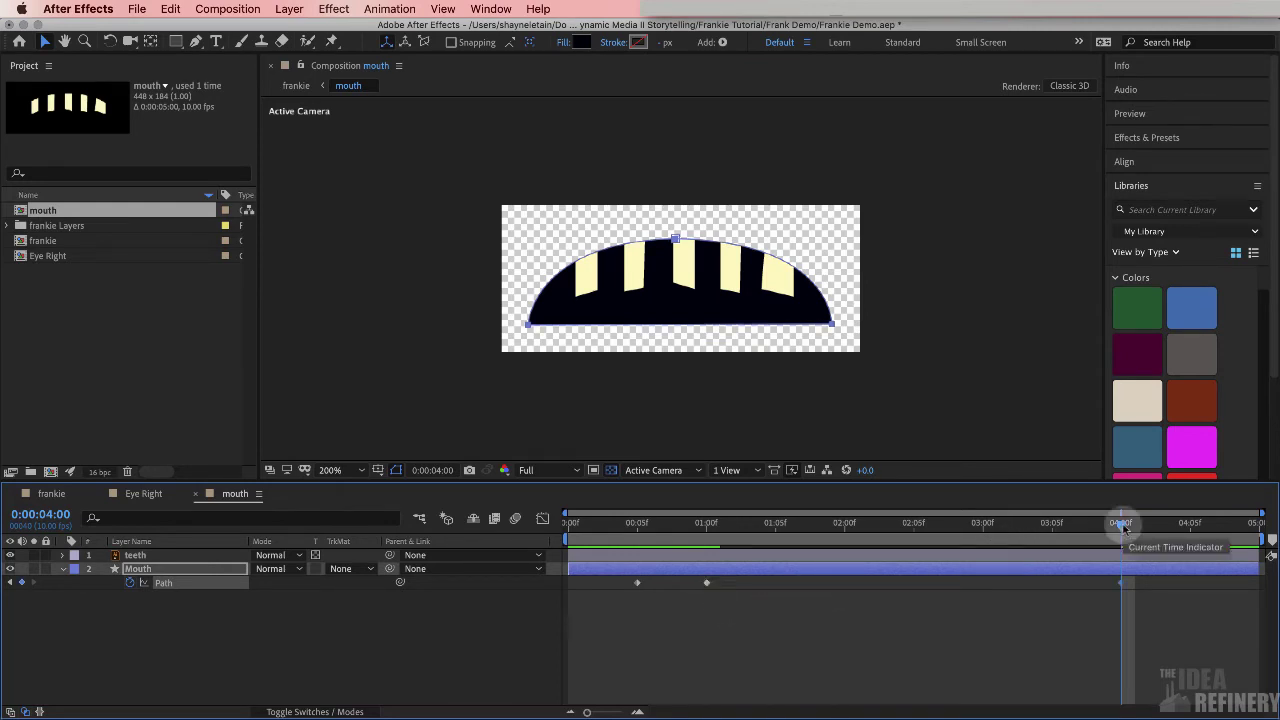
- Copy the closed-mouth Path keyframe at 0:00:00:05 to 0:00:04:05 and preview the mouth animation
{"action": "left_click_drag", "start_coordinate": [1124, 527], "coordinate": [1195, 526]}
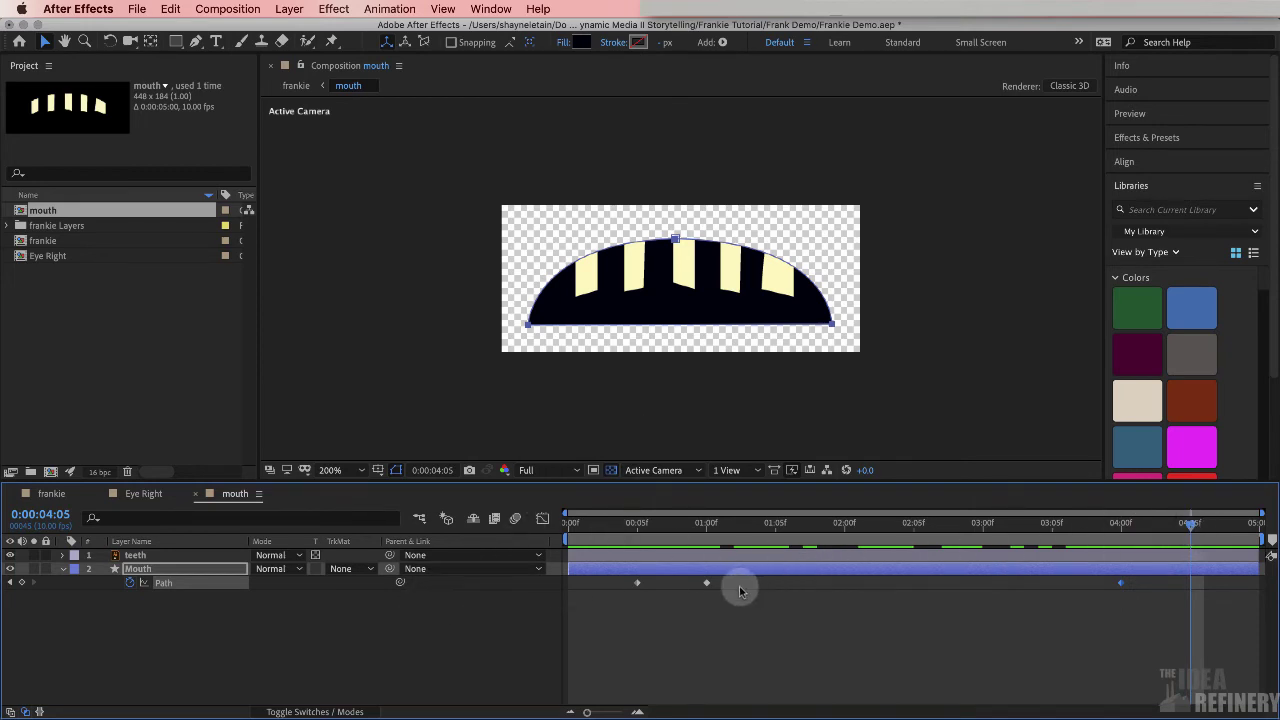
{"action": "left_click", "coordinate": [637, 583]}
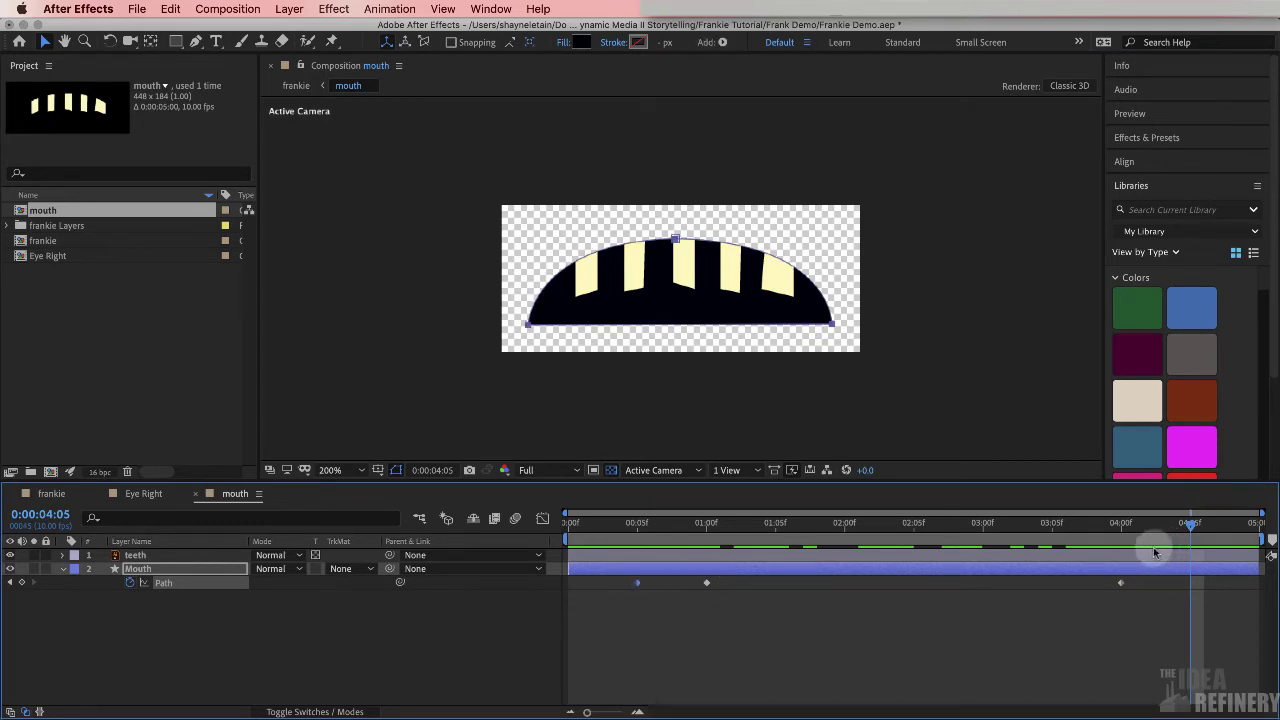
{"action": "key", "text": "ctrl+v"}
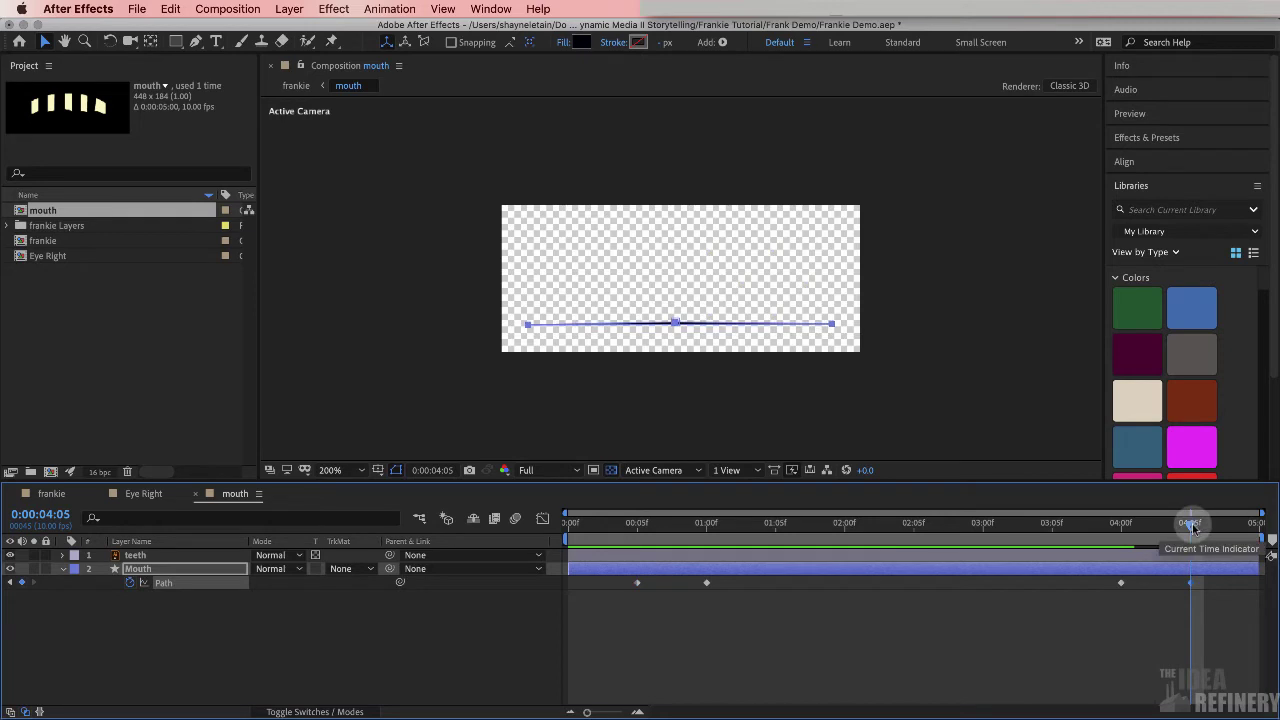
{"action": "key", "text": "space"}
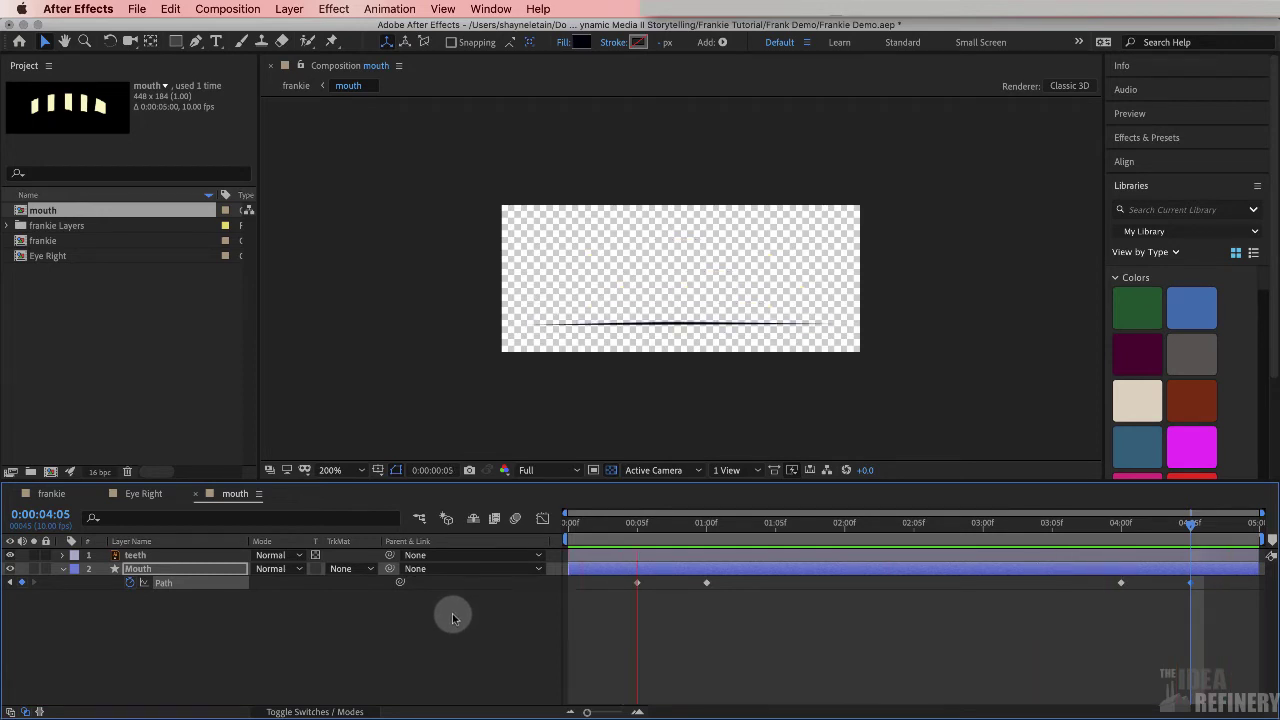
{"action": "key", "text": "space"}
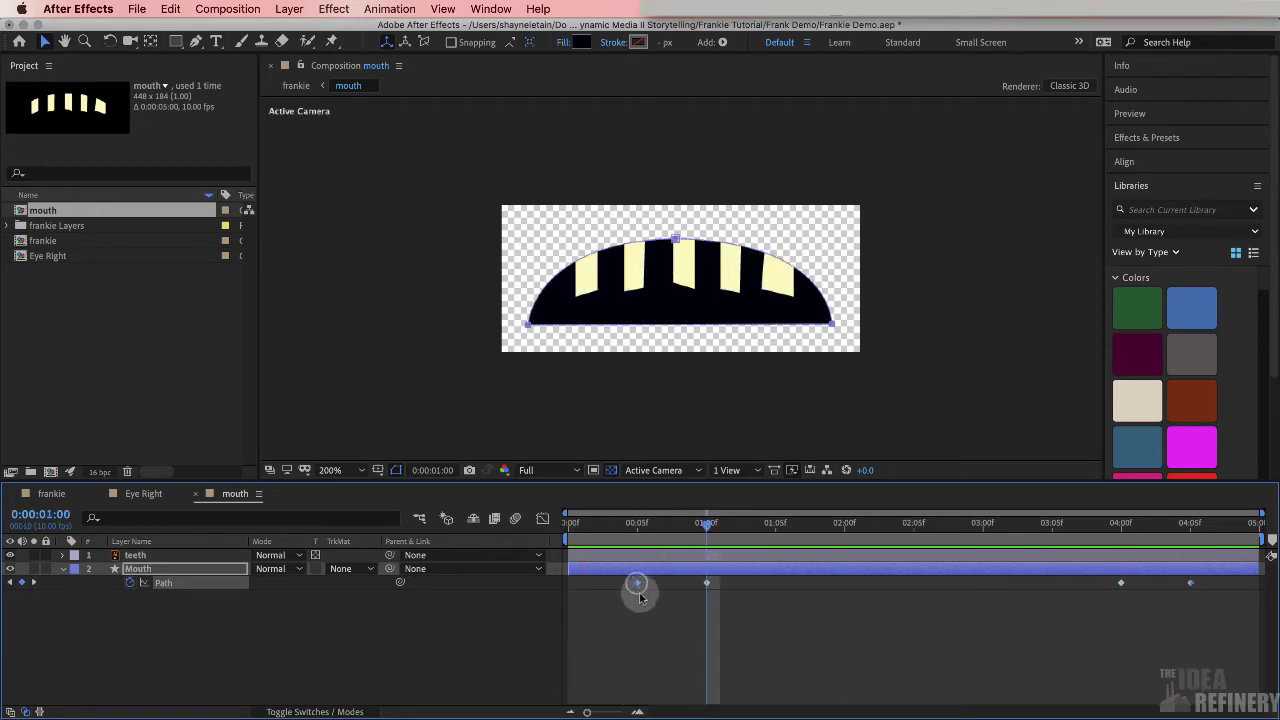
- Move the first closed-mouth Path keyframe to 0:00:00:08 and play the animation from the first frame to check the faster opening
{"action": "left_click_drag", "start_coordinate": [639, 583], "coordinate": [684, 587]}
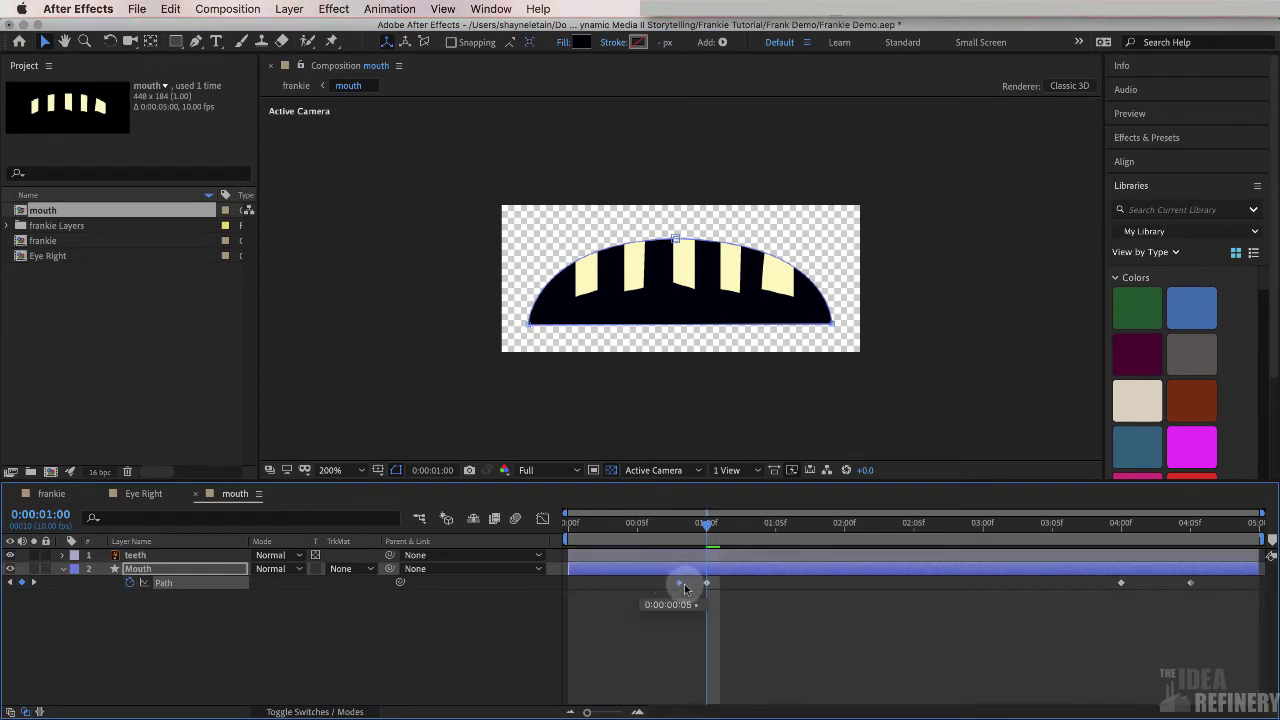
{"action": "left_click", "coordinate": [706, 523]}
{"action": "left_click_drag", "start_coordinate": [706, 523], "coordinate": [566, 530]}
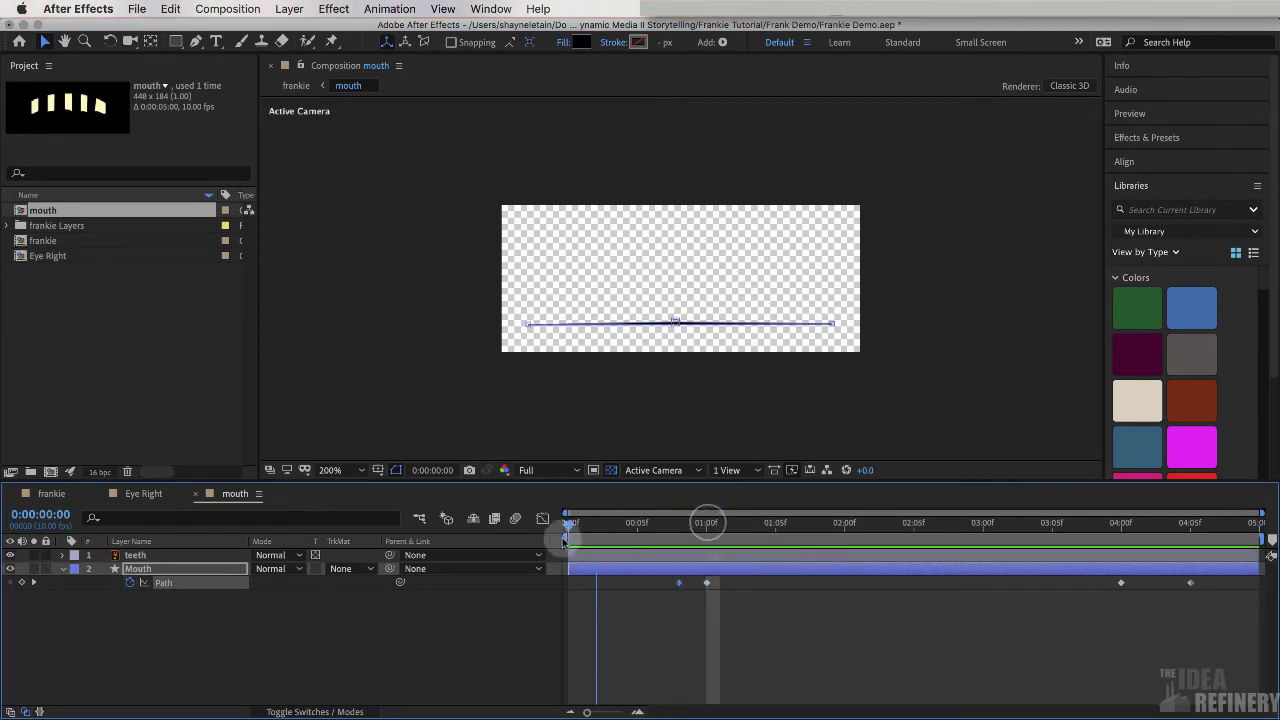
{"action": "left_click", "coordinate": [607, 630]}
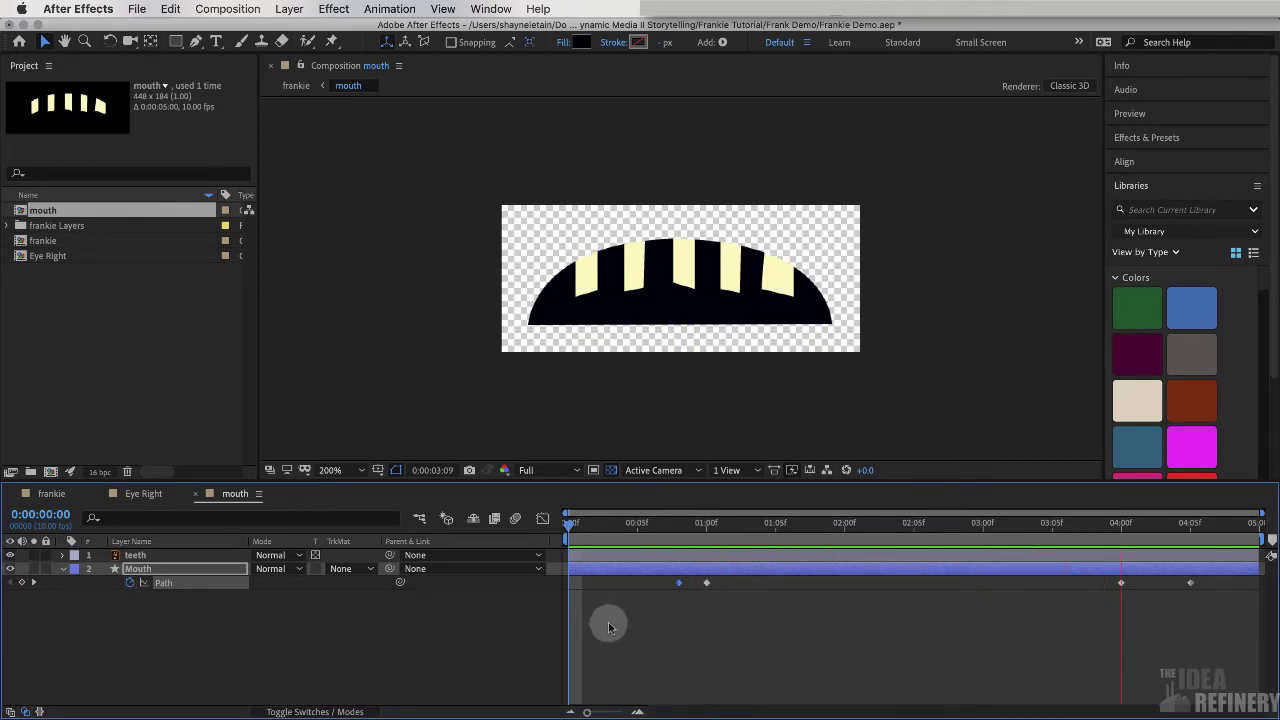
{"action": "left_click", "coordinate": [1230, 523]}
{"action": "left_click_drag", "start_coordinate": [1230, 523], "coordinate": [693, 565]}
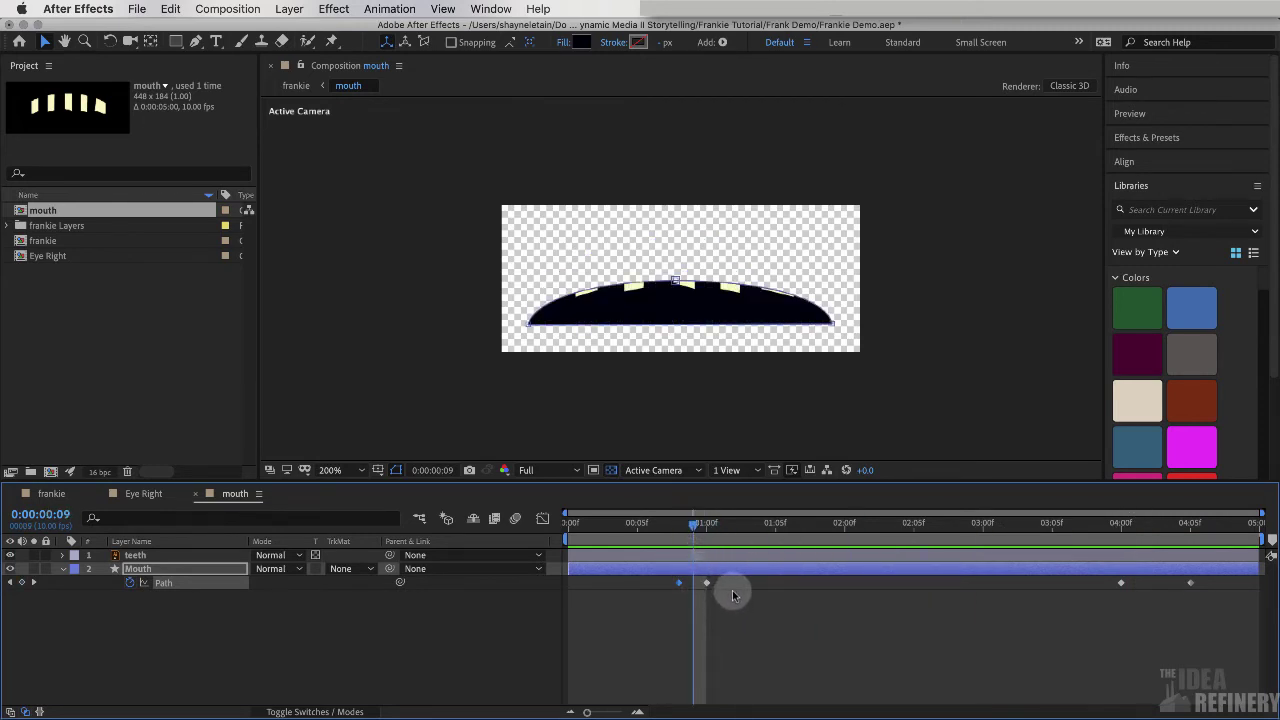
- Open Motion 2 in a narrow panel, ease the Mouth's first two Path keyframes in and out at 80, and preview the opening
{"action": "left_click_drag", "start_coordinate": [731, 594], "coordinate": [665, 584]}
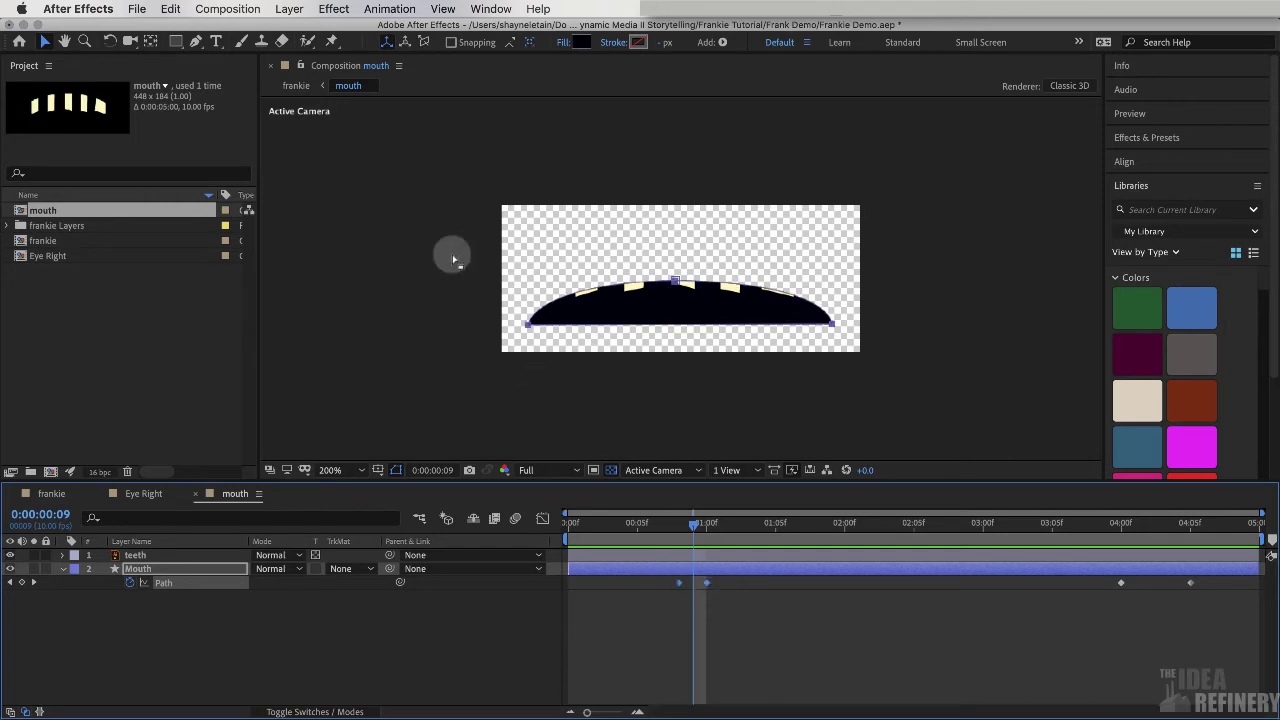
{"action": "left_click", "coordinate": [491, 9]}
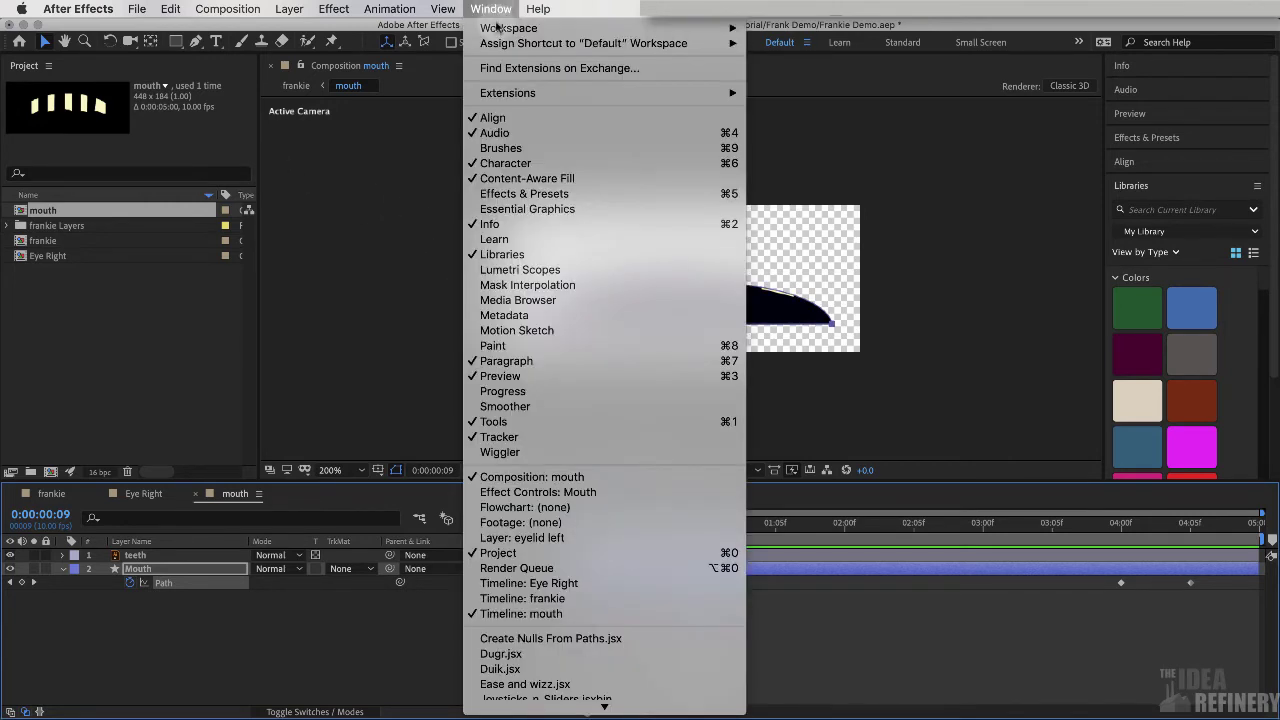
{"action": "scroll", "coordinate": [530, 400], "scroll_direction": "down", "scroll_amount": 3}
{"action": "left_click", "coordinate": [528, 643]}
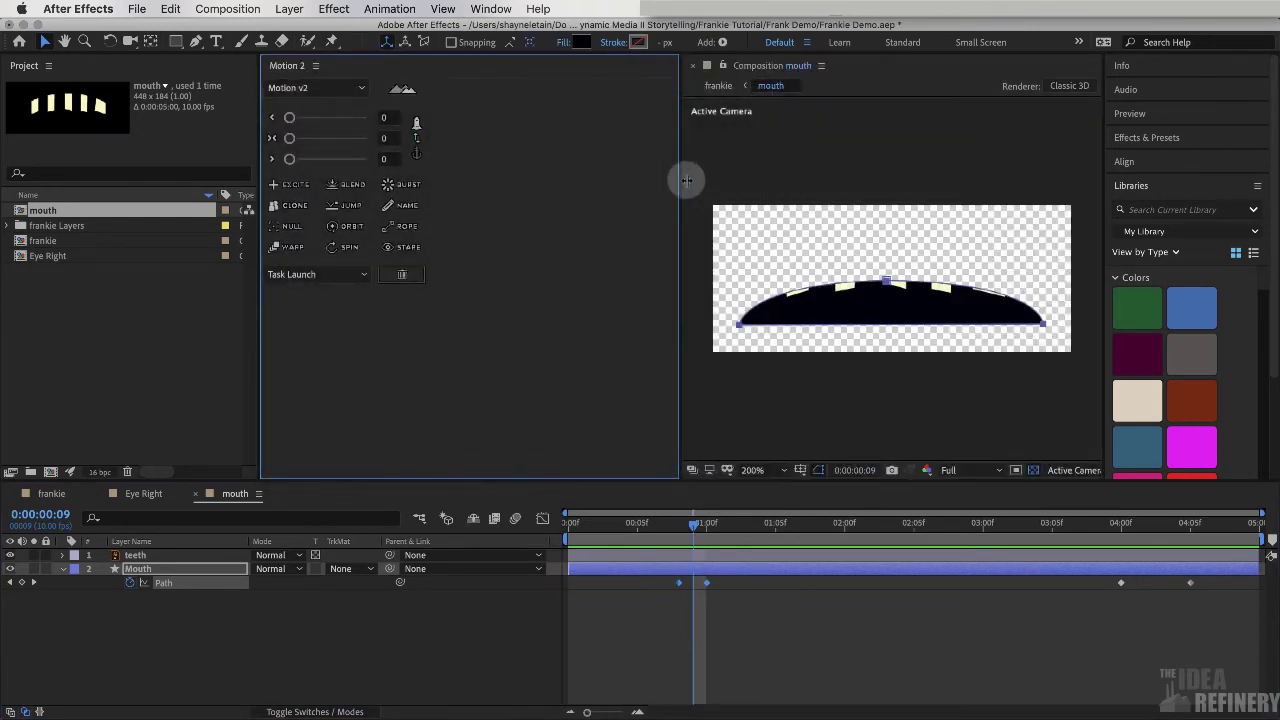
{"action": "left_click_drag", "start_coordinate": [680, 177], "coordinate": [290, 140]}
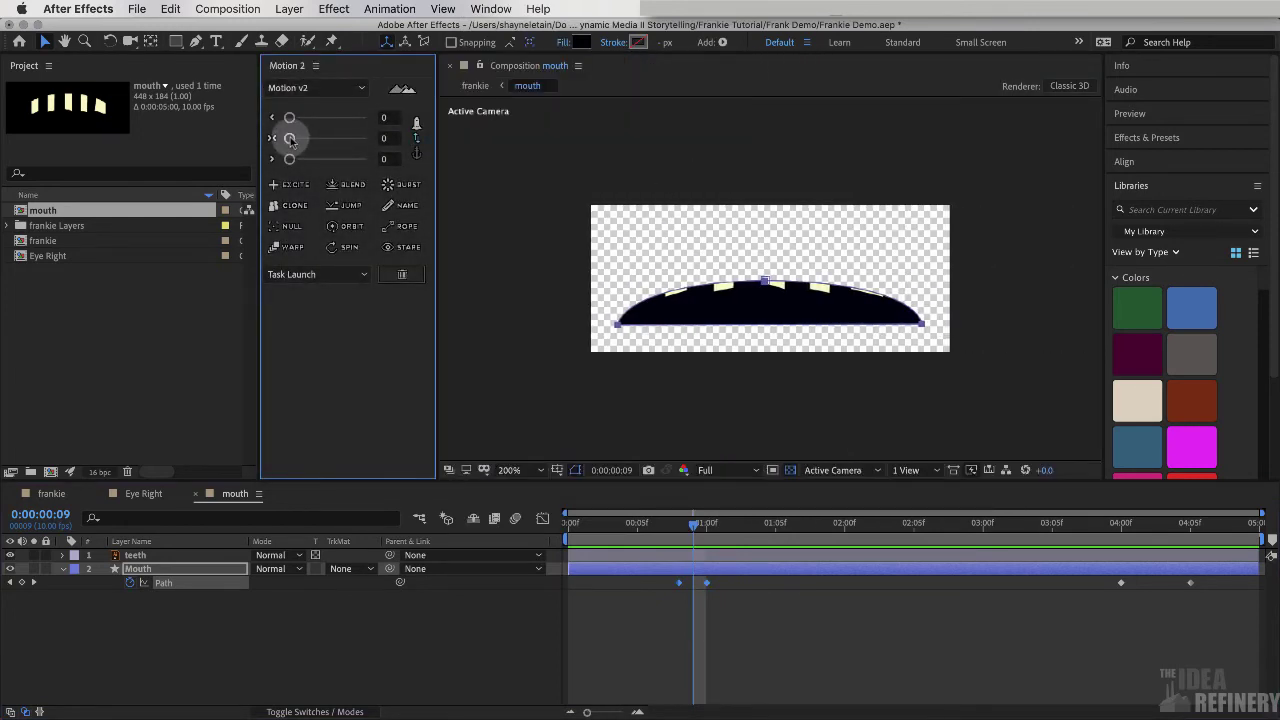
{"action": "left_click", "coordinate": [352, 141]}
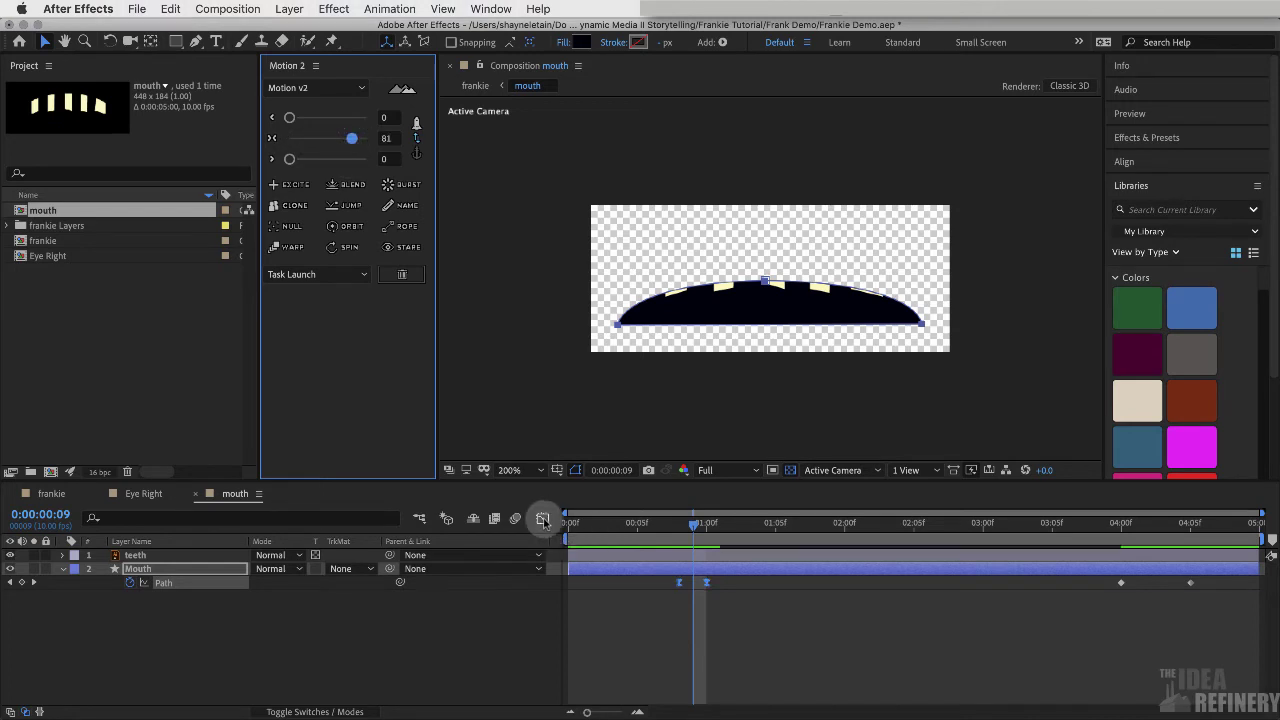
{"action": "left_click", "coordinate": [810, 622]}
{"action": "key", "text": "space"}
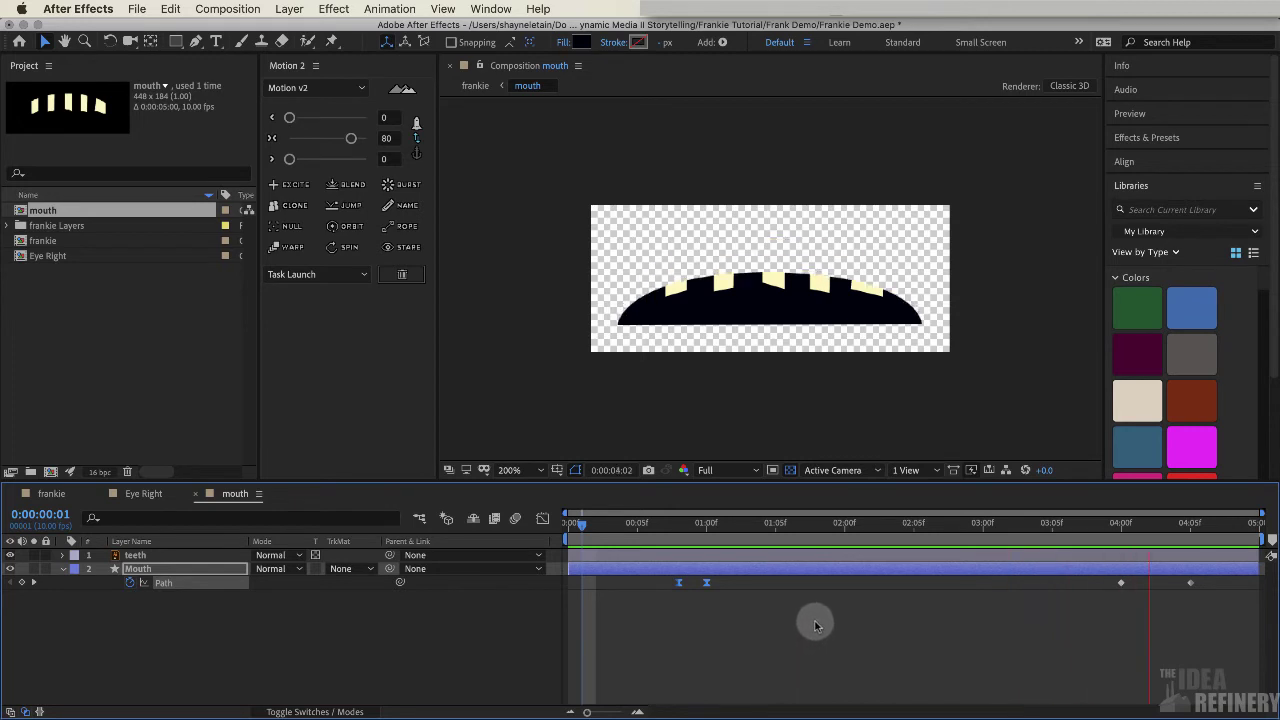
{"action": "key", "text": "space"}
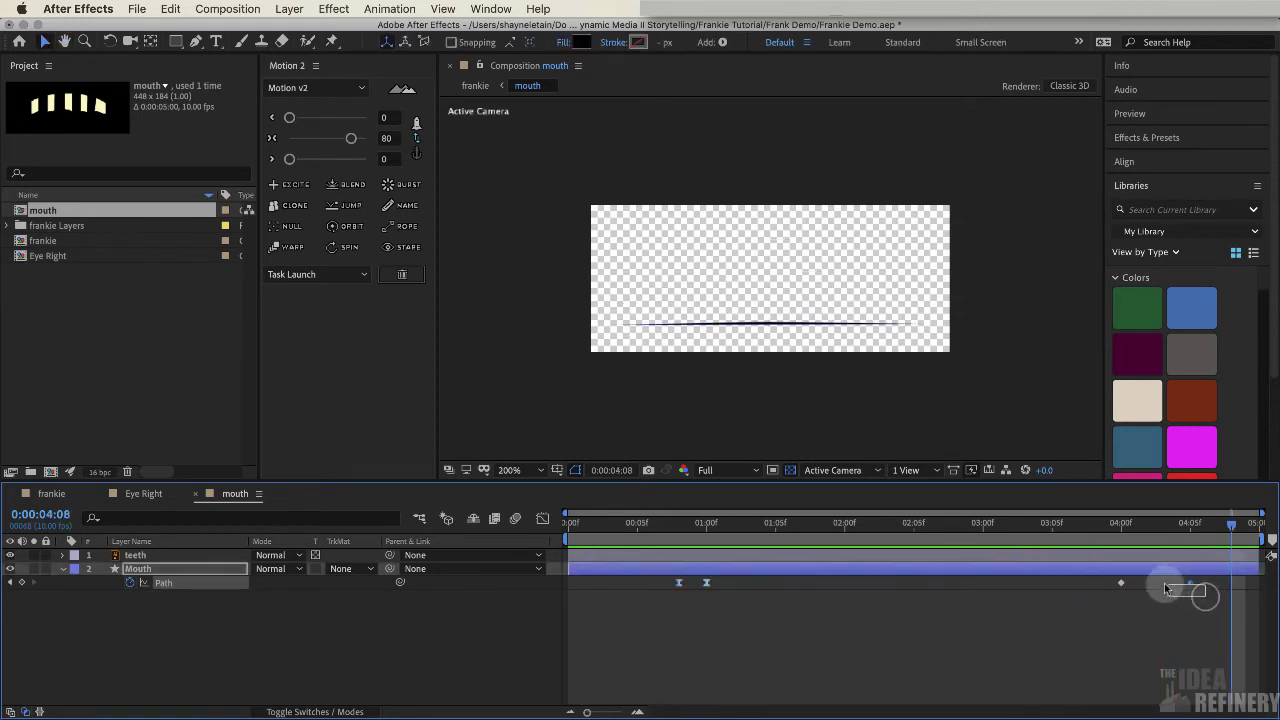
- Ease the Mouth's last two Path keyframes in and out at 64 in Motion v2 and preview the animation
{"action": "left_click_drag", "start_coordinate": [1207, 599], "coordinate": [1108, 579]}
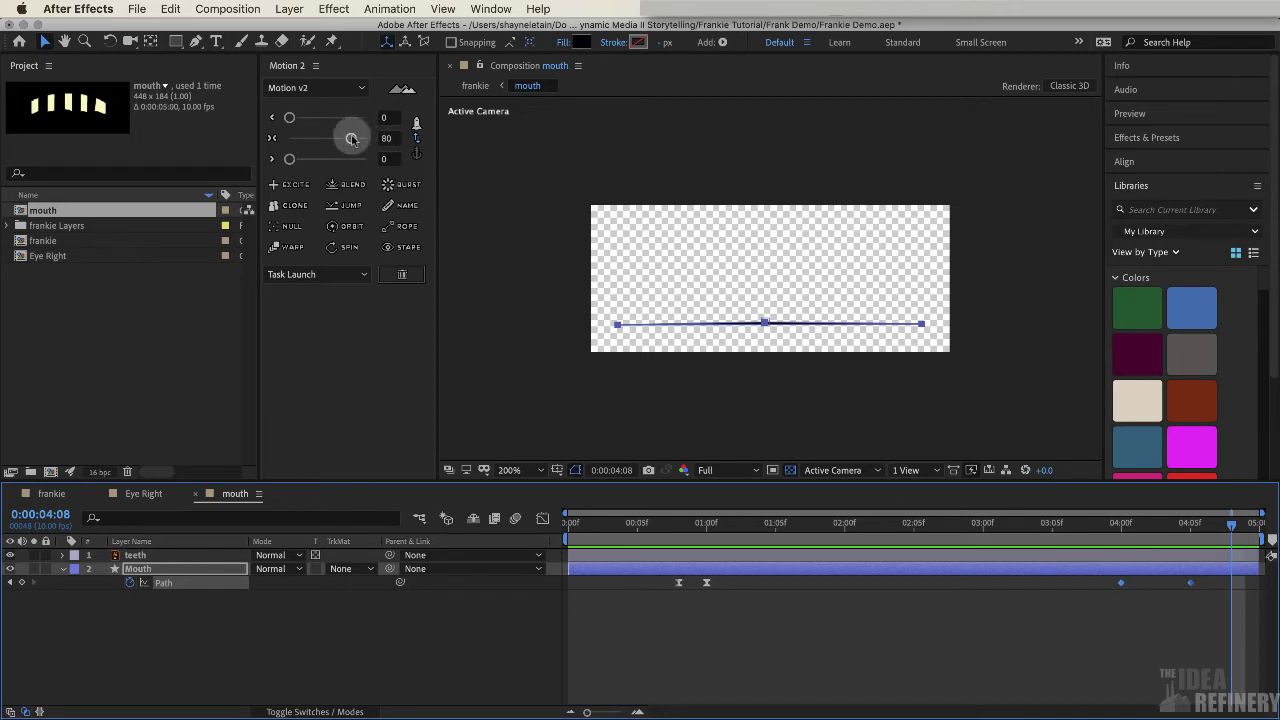
{"action": "left_click_drag", "start_coordinate": [351, 139], "coordinate": [339, 139]}
{"action": "key", "text": "space"}
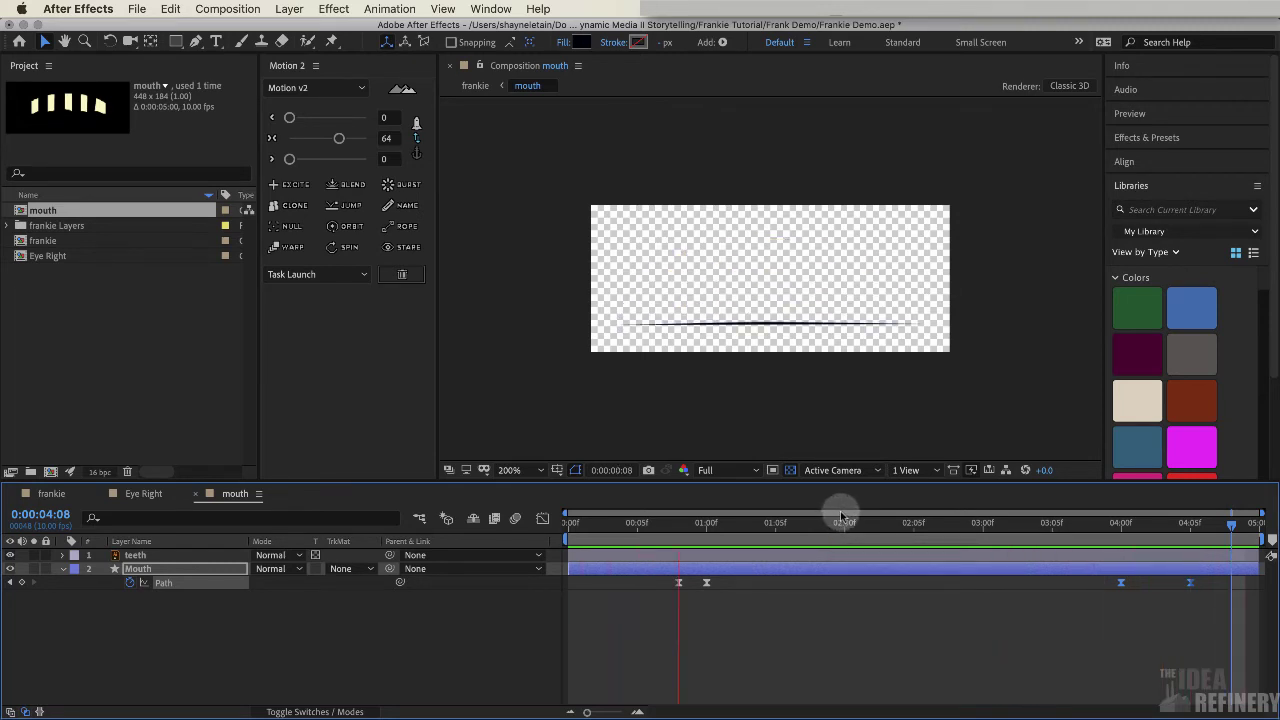
{"action": "key", "text": "space"}
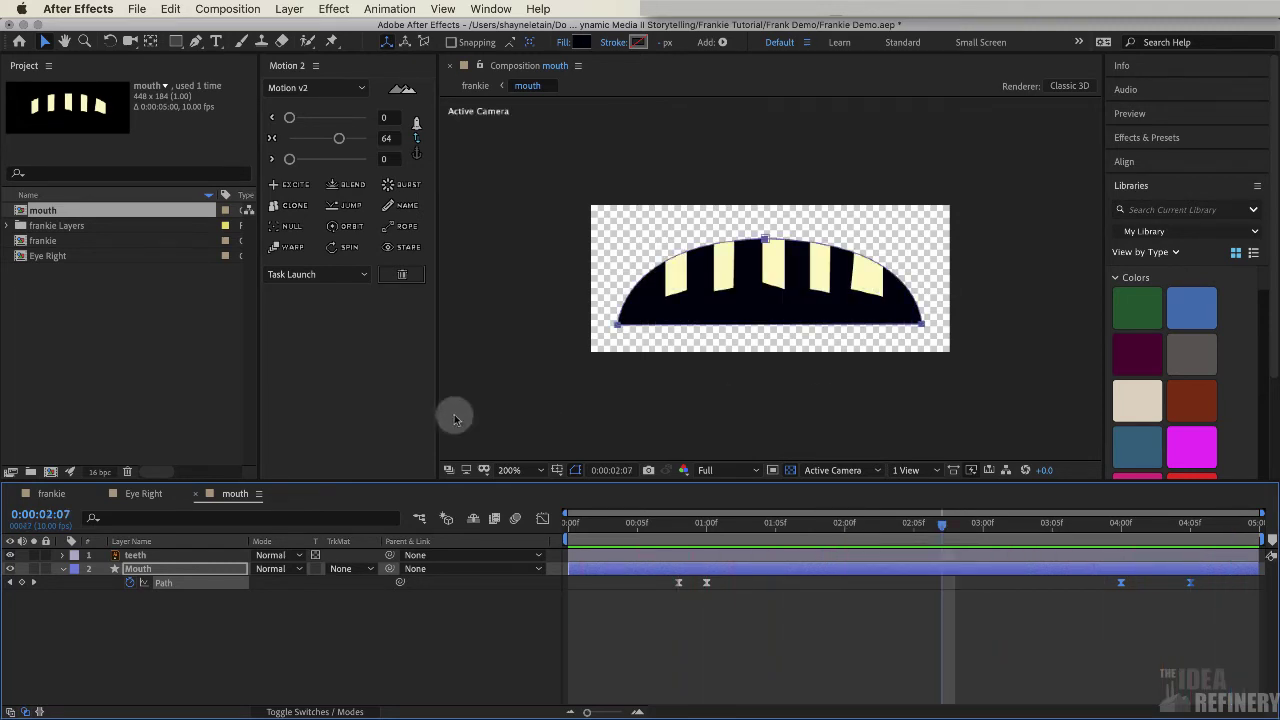
- In the Eye Right composition, preview the pupil animation from the first frame, stop at 0:00:01:08 and make the eyelid right layer visible
{"action": "left_click", "coordinate": [146, 494]}
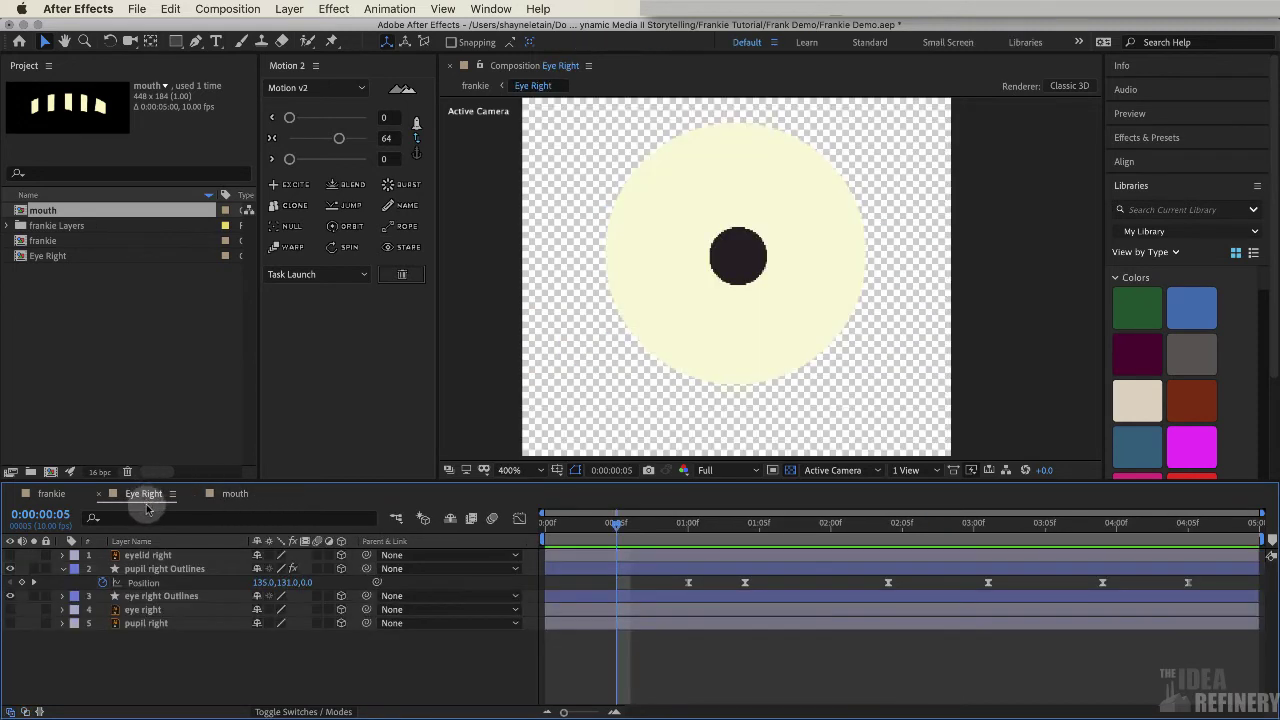
{"action": "left_click_drag", "start_coordinate": [616, 522], "coordinate": [543, 522]}
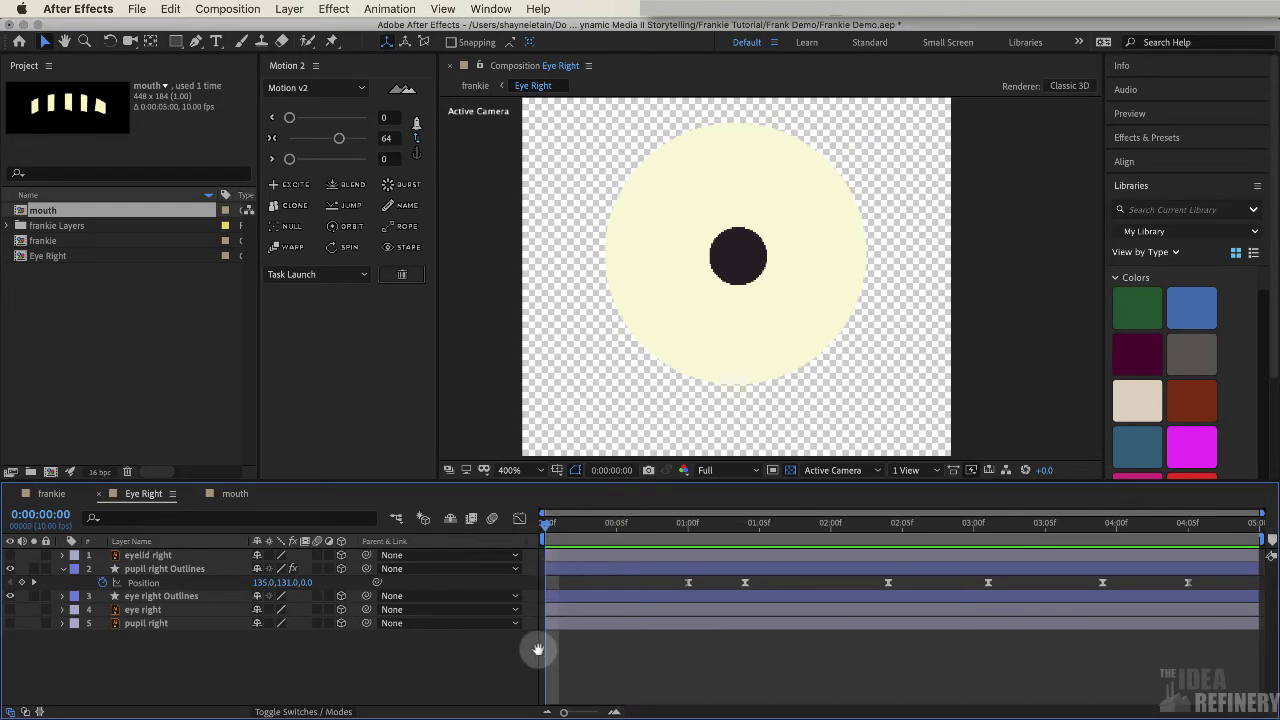
{"action": "key", "text": "space"}
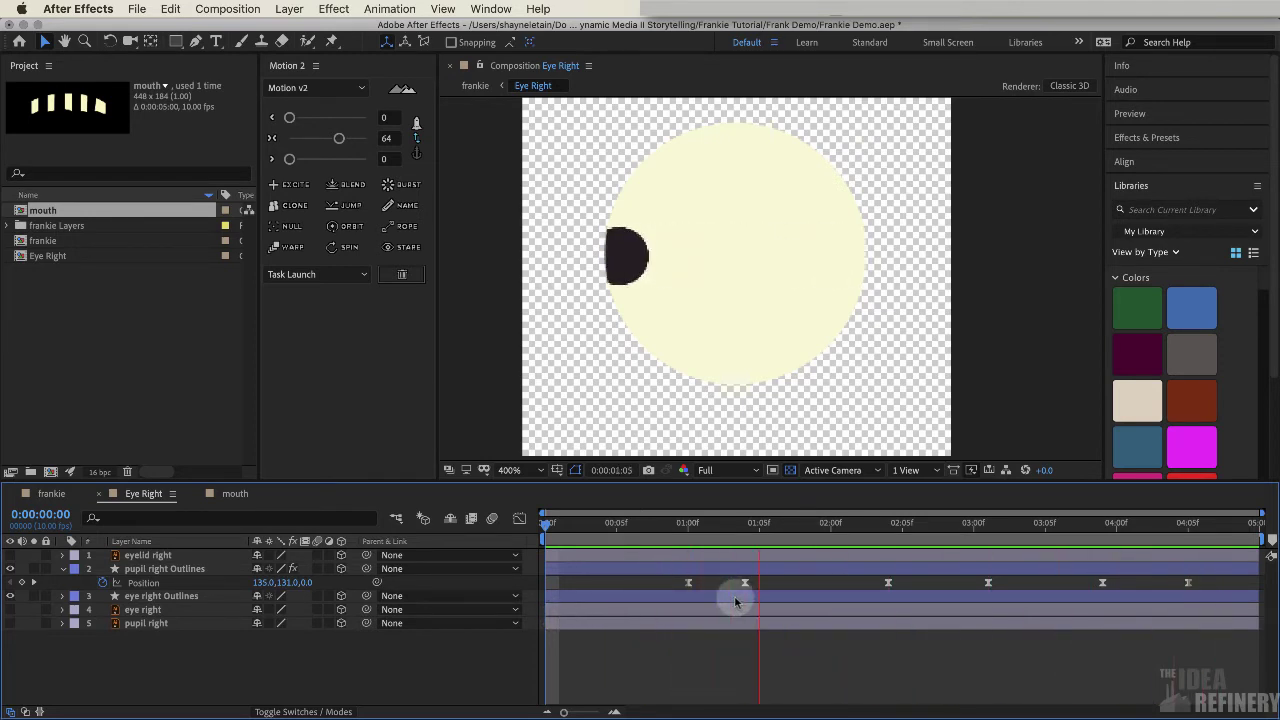
{"action": "left_click", "coordinate": [789, 521]}
{"action": "mouse_move", "coordinate": [789, 523]}
{"action": "left_mouse_down"}
{"action": "mouse_move", "coordinate": [560, 531]}
{"action": "mouse_move", "coordinate": [1056, 542]}
{"action": "mouse_move", "coordinate": [797, 543]}
{"action": "left_mouse_up"}
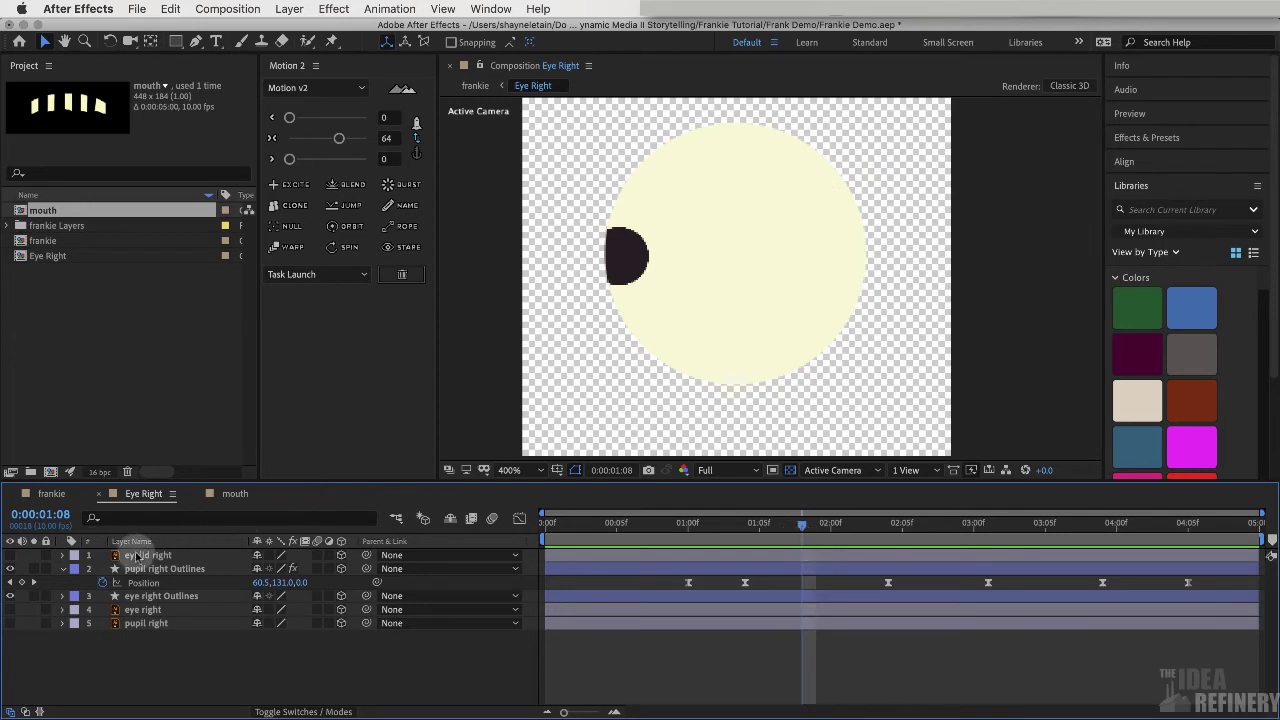
{"action": "left_click", "coordinate": [10, 555]}
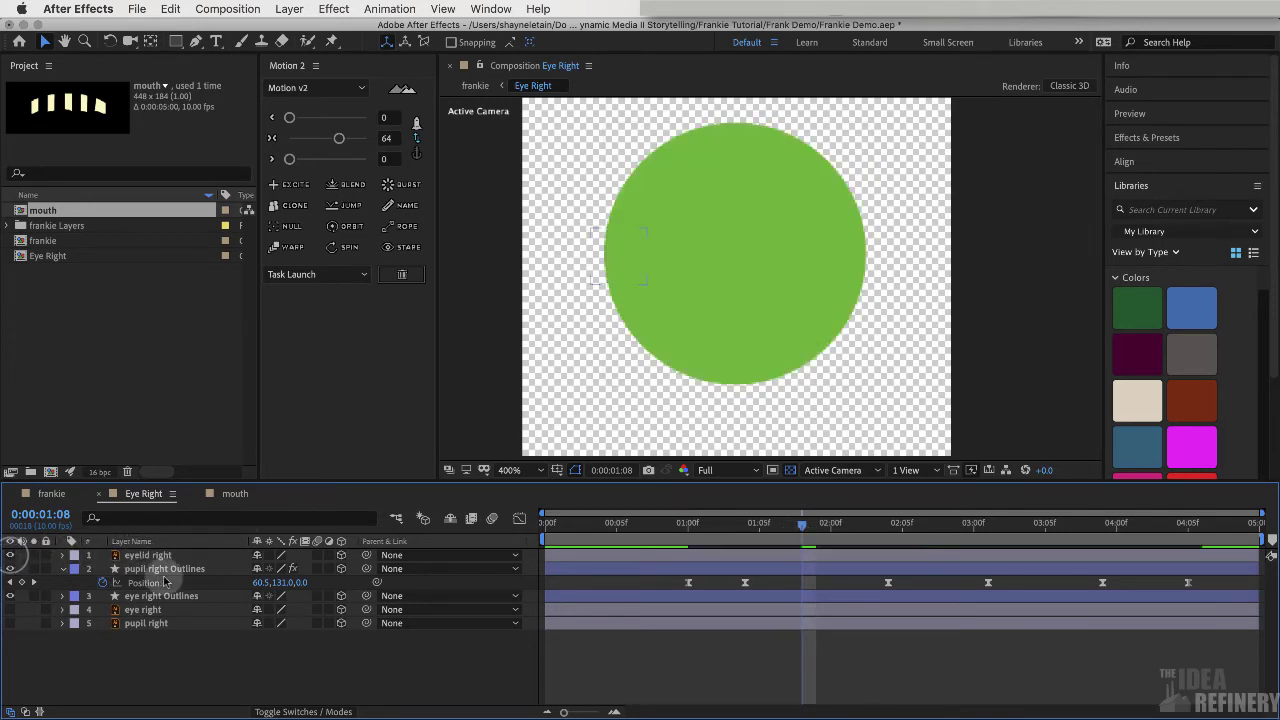
- Apply the Linear Wipe transition effect to the eyelid right layer
{"action": "left_click", "coordinate": [160, 556]}
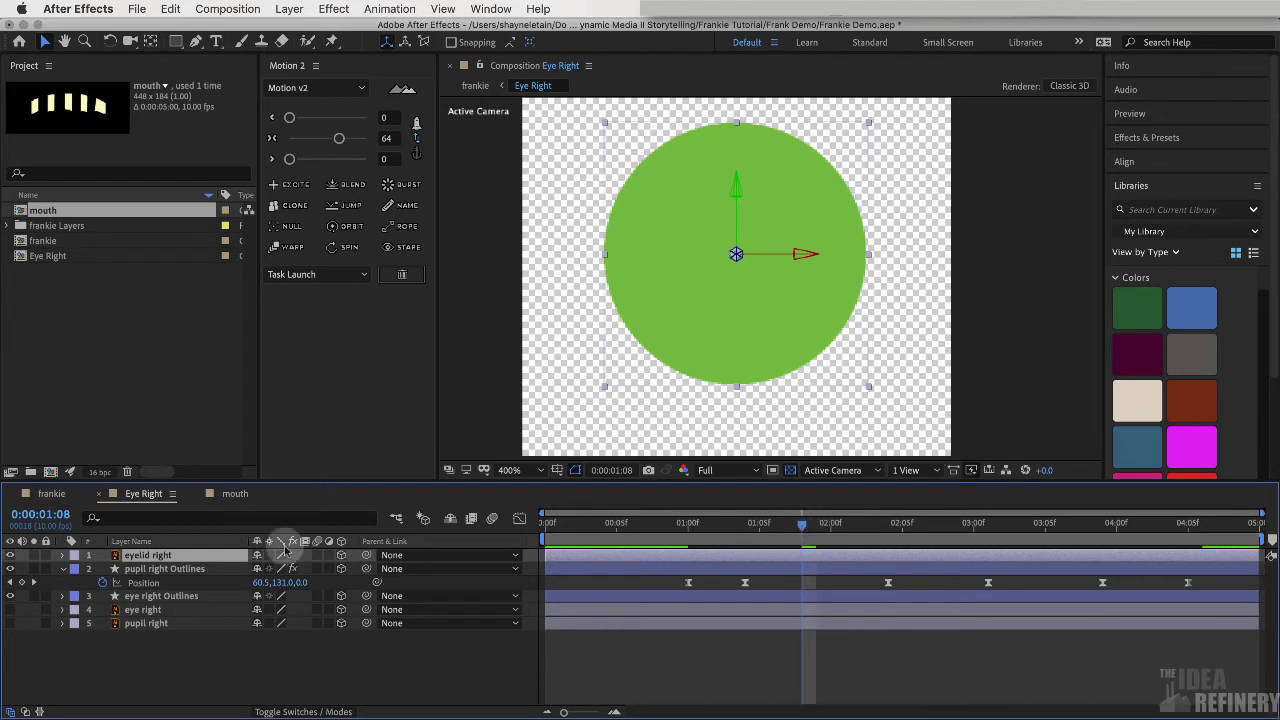
{"action": "left_click", "coordinate": [172, 557]}
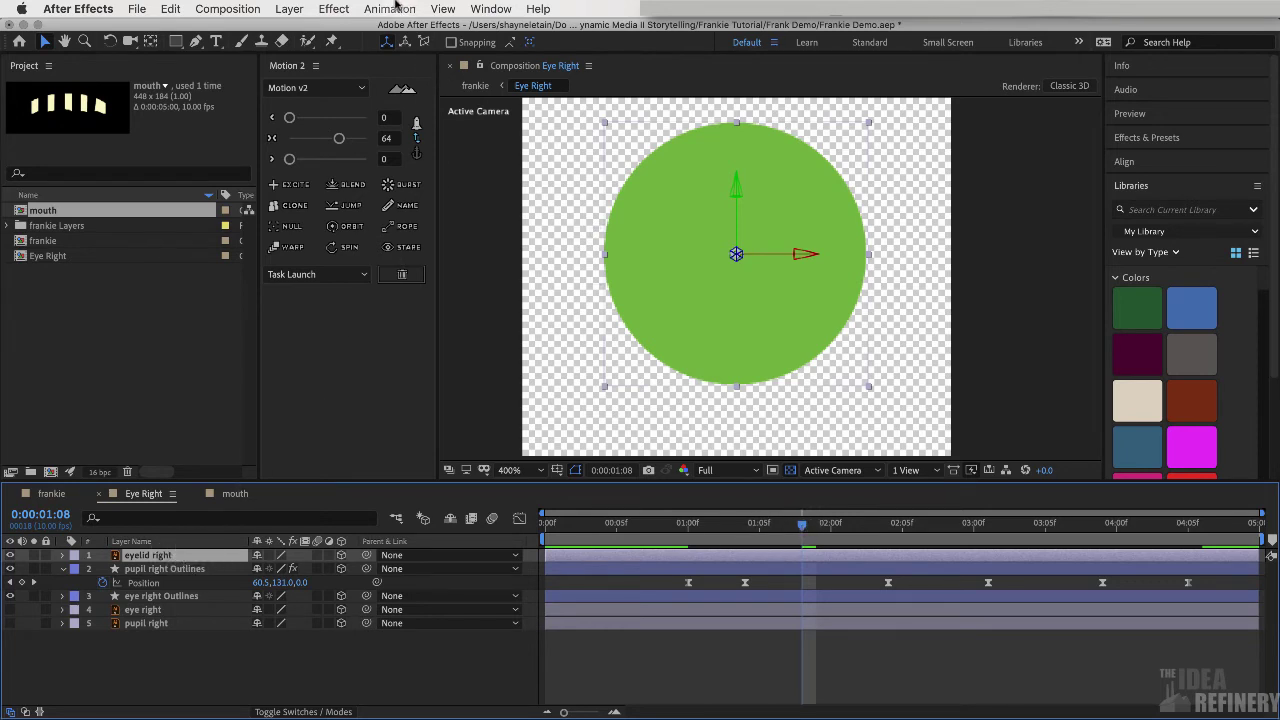
{"action": "left_click", "coordinate": [334, 9]}
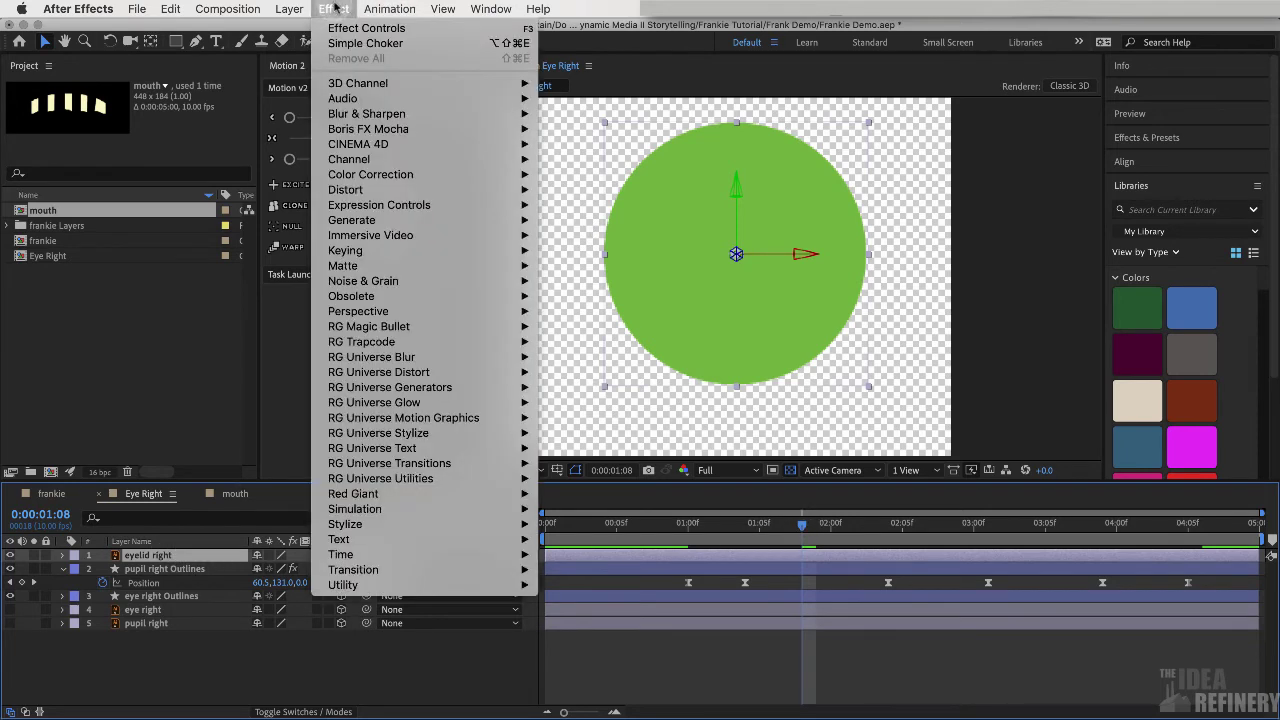
{"action": "mouse_move", "coordinate": [368, 574]}
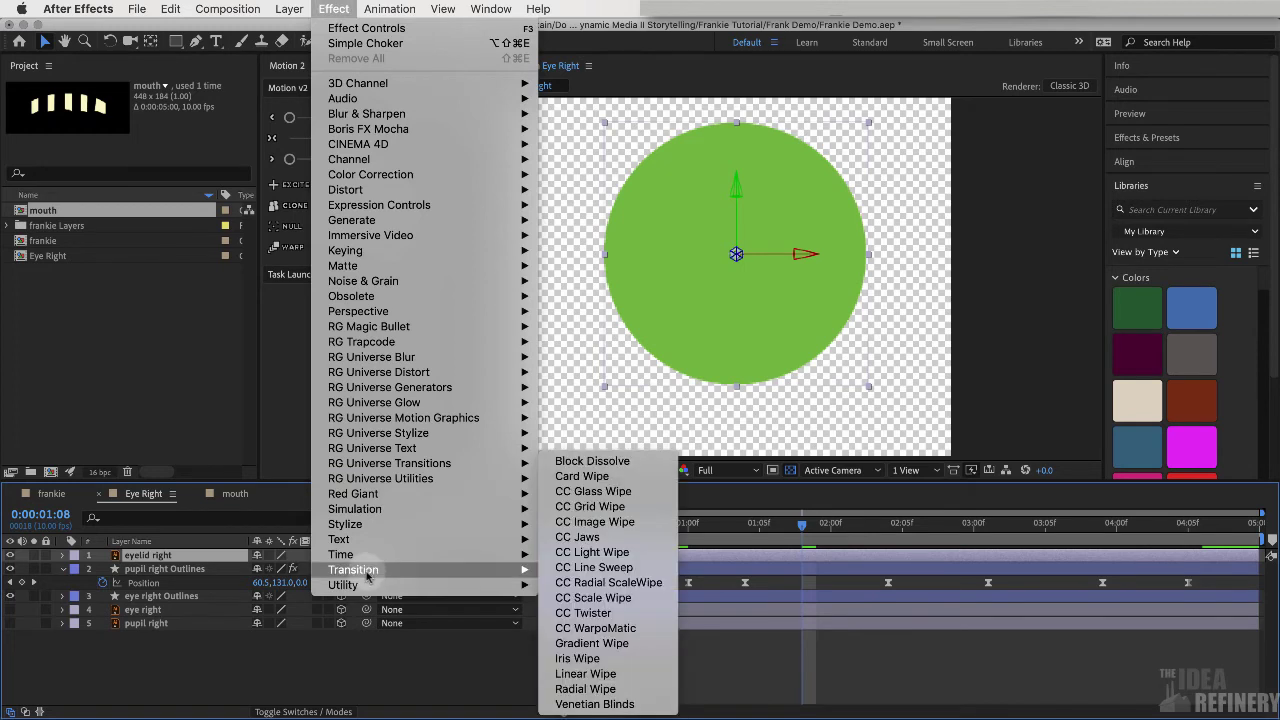
{"action": "left_click", "coordinate": [596, 675]}
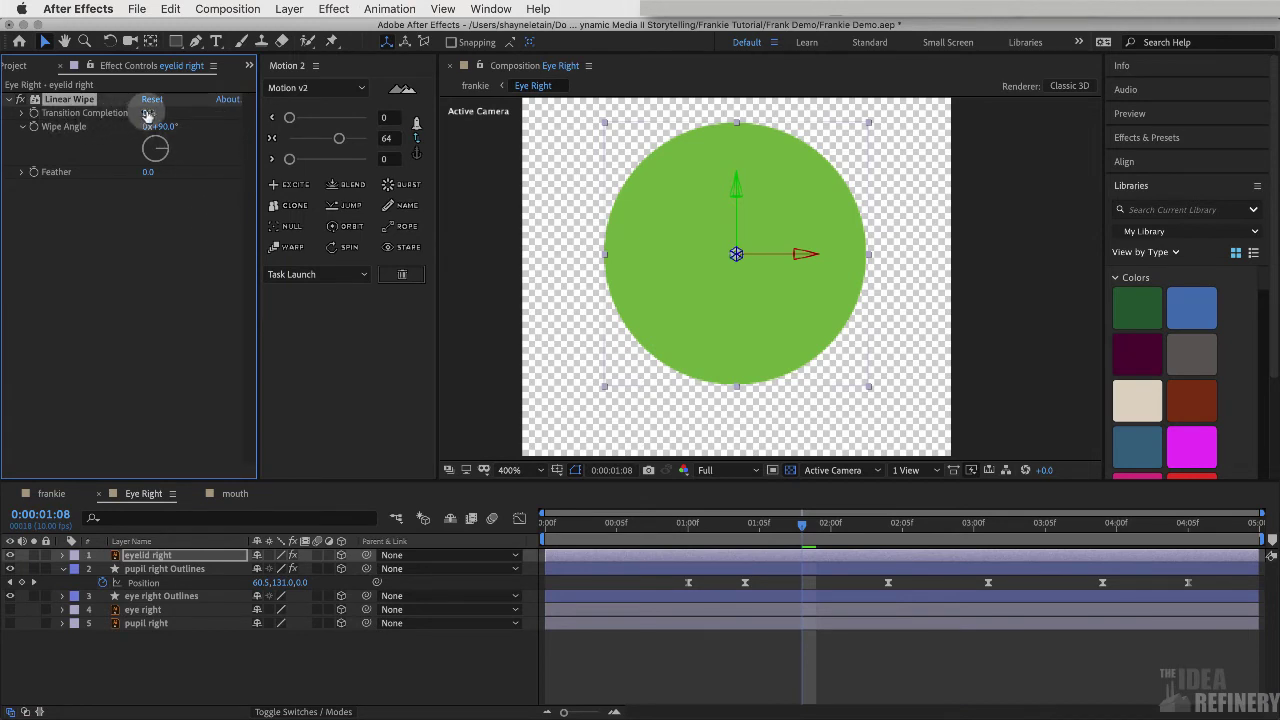
- Set the Linear Wipe's Wipe Angle to 33° and test the slanted eyelid at 47% Transition Completion
{"action": "mouse_move", "coordinate": [148, 112]}
{"action": "left_mouse_down"}
{"action": "mouse_move", "coordinate": [205, 113]}
{"action": "mouse_move", "coordinate": [146, 112]}
{"action": "left_mouse_up"}
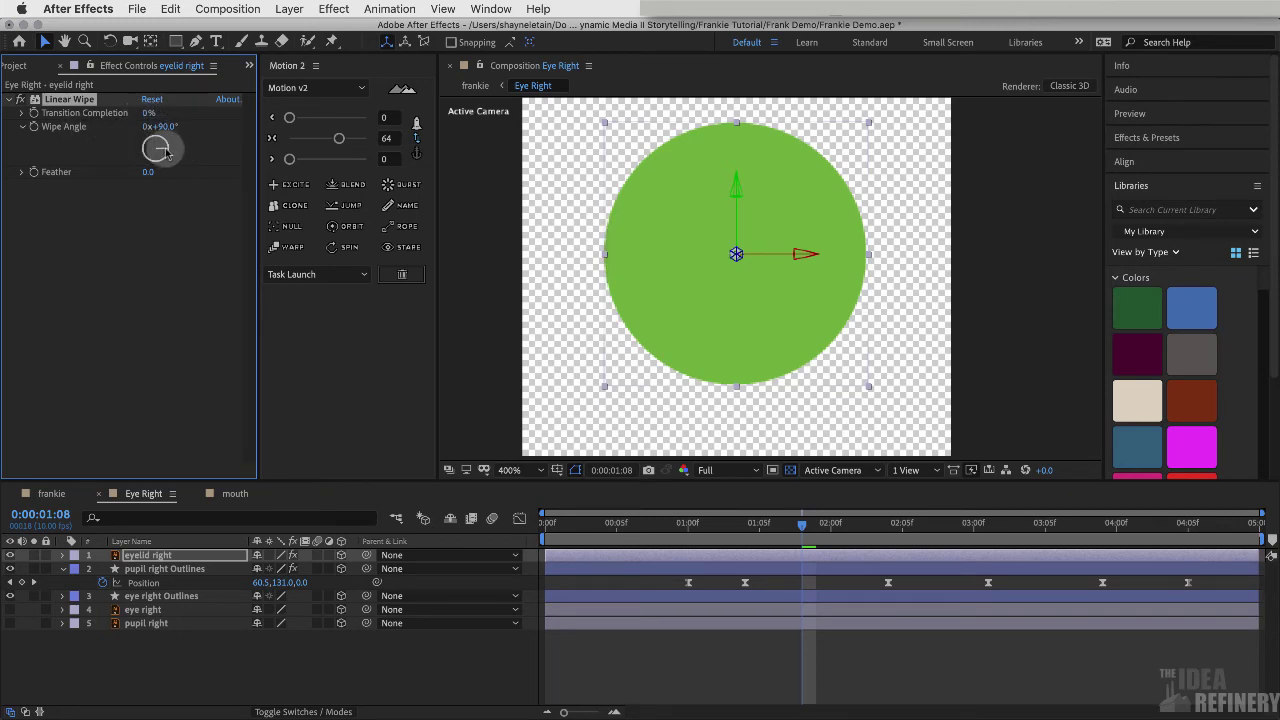
{"action": "left_click_drag", "start_coordinate": [168, 152], "coordinate": [158, 143]}
{"action": "mouse_move", "coordinate": [148, 112]}
{"action": "left_mouse_down"}
{"action": "mouse_move", "coordinate": [225, 120]}
{"action": "mouse_move", "coordinate": [180, 126]}
{"action": "mouse_move", "coordinate": [214, 108]}
{"action": "mouse_move", "coordinate": [177, 114]}
{"action": "mouse_move", "coordinate": [149, 142]}
{"action": "mouse_move", "coordinate": [137, 117]}
{"action": "mouse_move", "coordinate": [160, 116]}
{"action": "mouse_move", "coordinate": [135, 117]}
{"action": "left_mouse_up"}
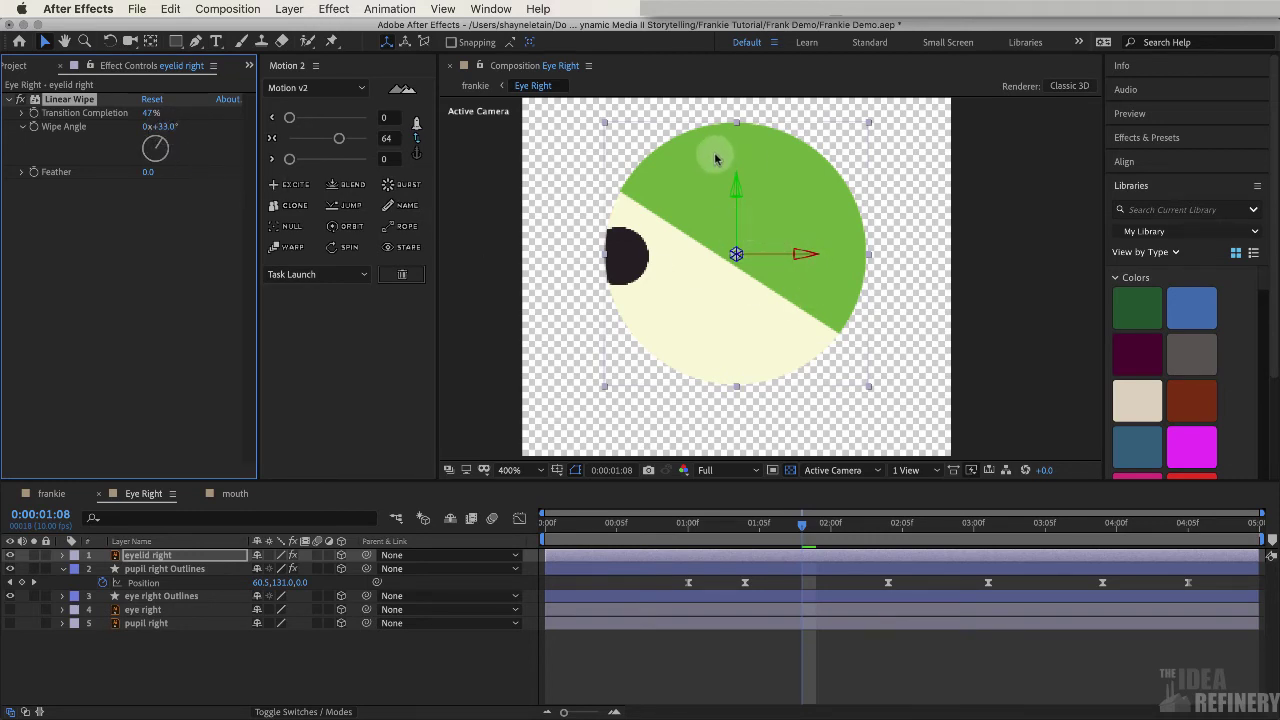
- At 0:00:01:08, set the eyelid's Transition Completion to 100% and start keyframing it
{"action": "left_click", "coordinate": [803, 530]}
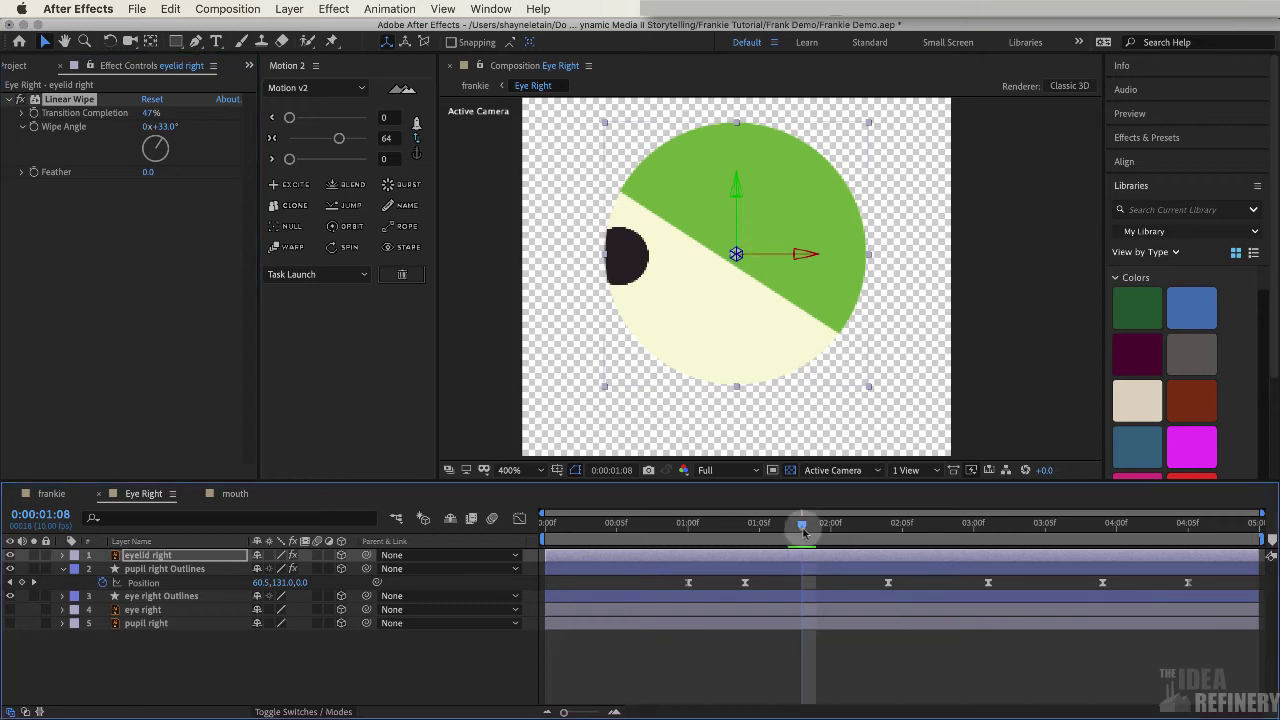
{"action": "mouse_move", "coordinate": [803, 532]}
{"action": "left_mouse_down"}
{"action": "mouse_move", "coordinate": [838, 532]}
{"action": "mouse_move", "coordinate": [804, 533]}
{"action": "left_mouse_up"}
{"action": "mouse_move", "coordinate": [807, 538]}
{"action": "left_mouse_down"}
{"action": "mouse_move", "coordinate": [855, 535]}
{"action": "mouse_move", "coordinate": [802, 537]}
{"action": "left_mouse_up"}
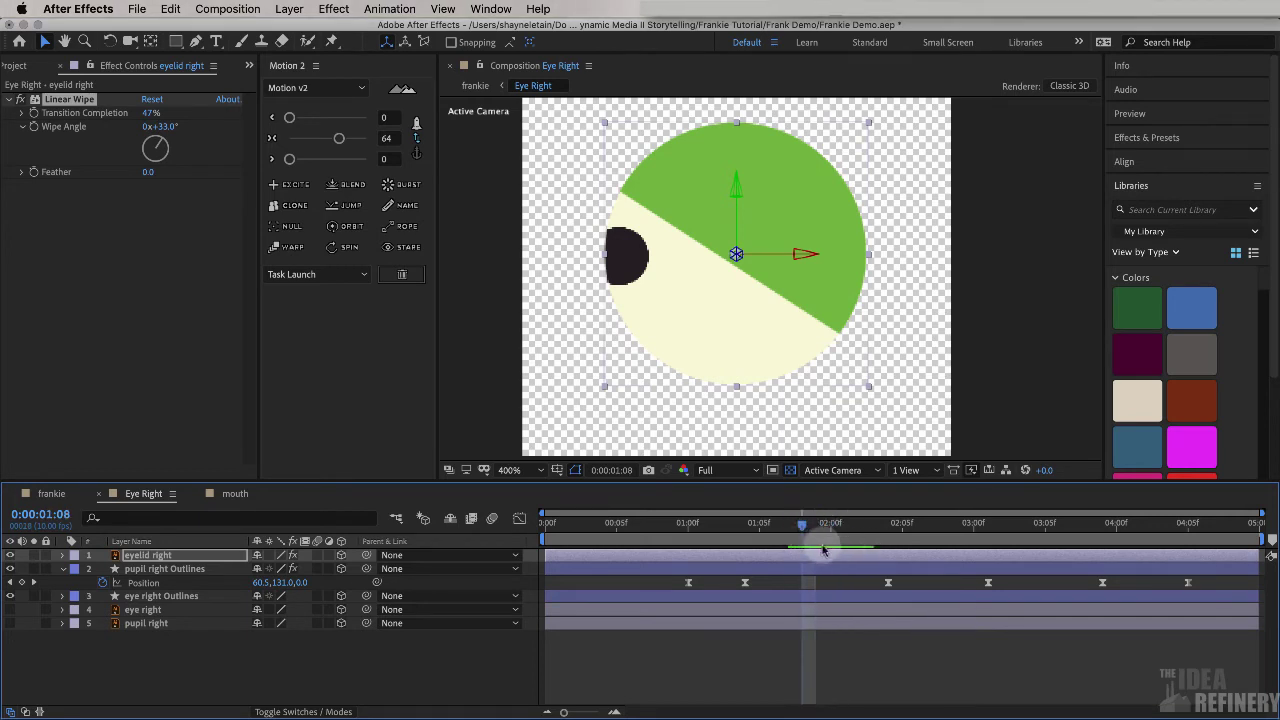
{"action": "left_click", "coordinate": [811, 581]}
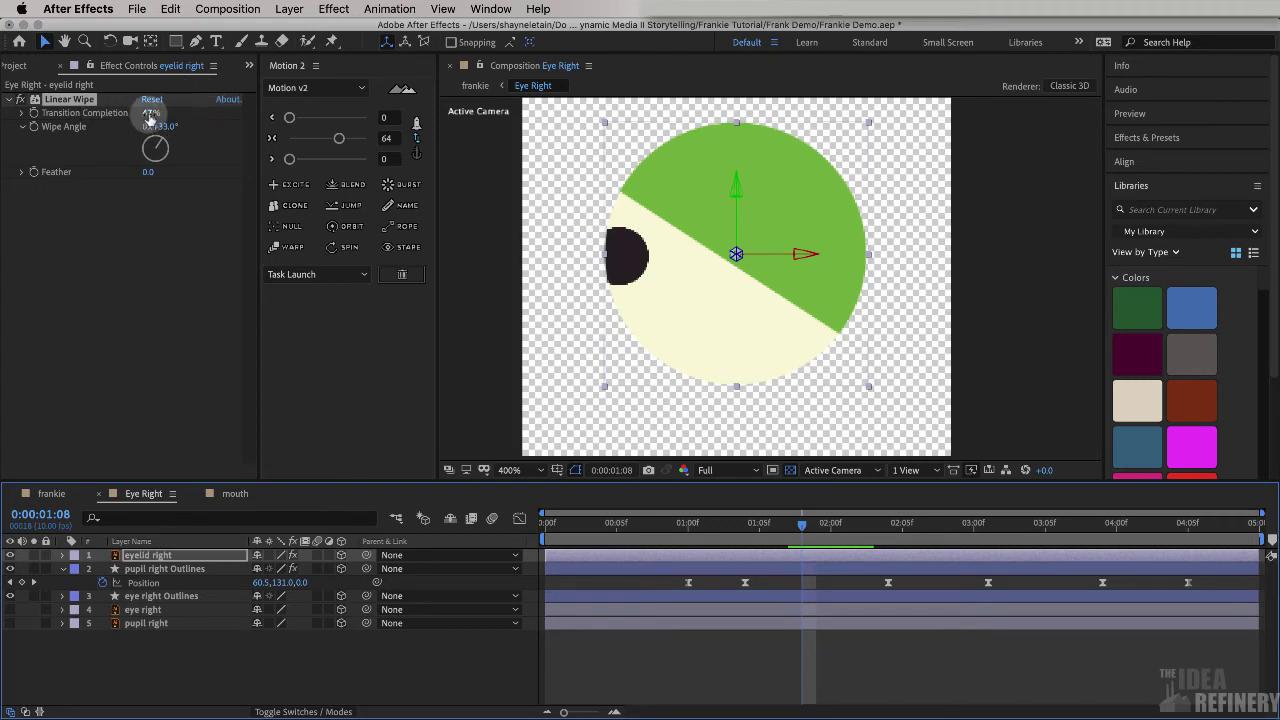
{"action": "left_click_drag", "start_coordinate": [150, 116], "coordinate": [195, 108]}
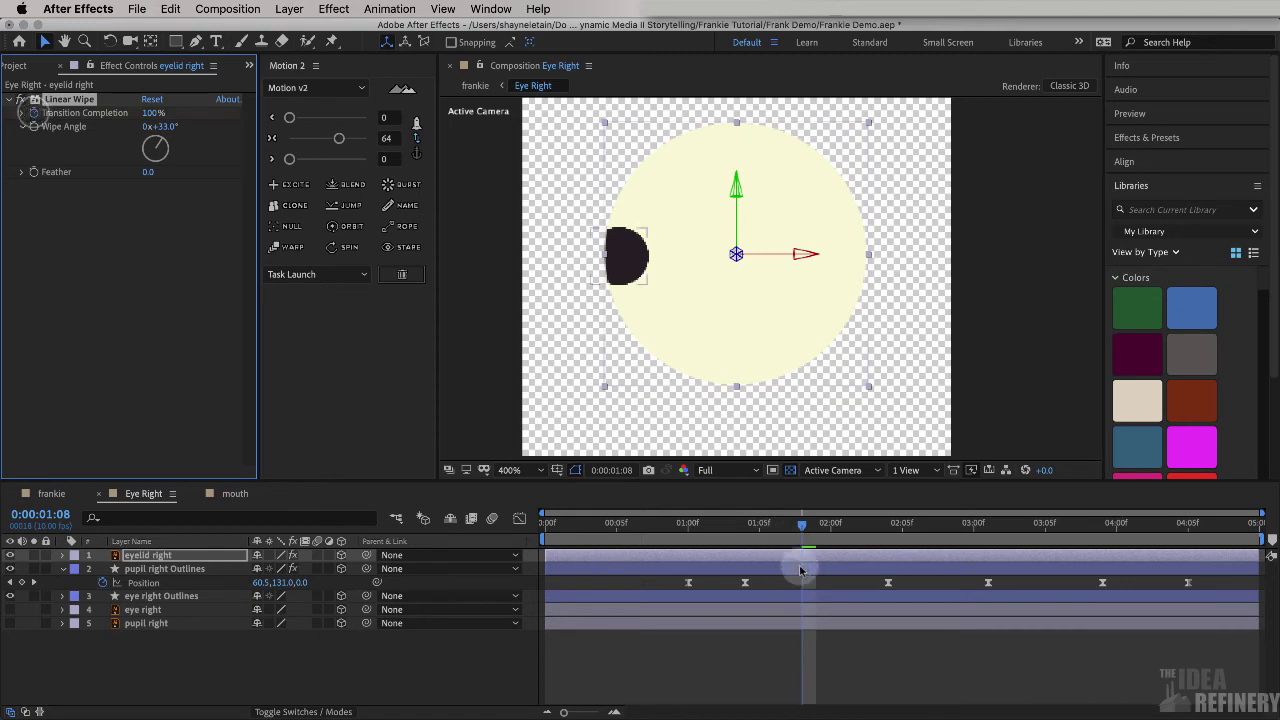
- Reveal the eyelid right layer's keyframed properties in the timeline and select the Transition Completion keyframe
{"action": "left_click", "coordinate": [159, 555]}
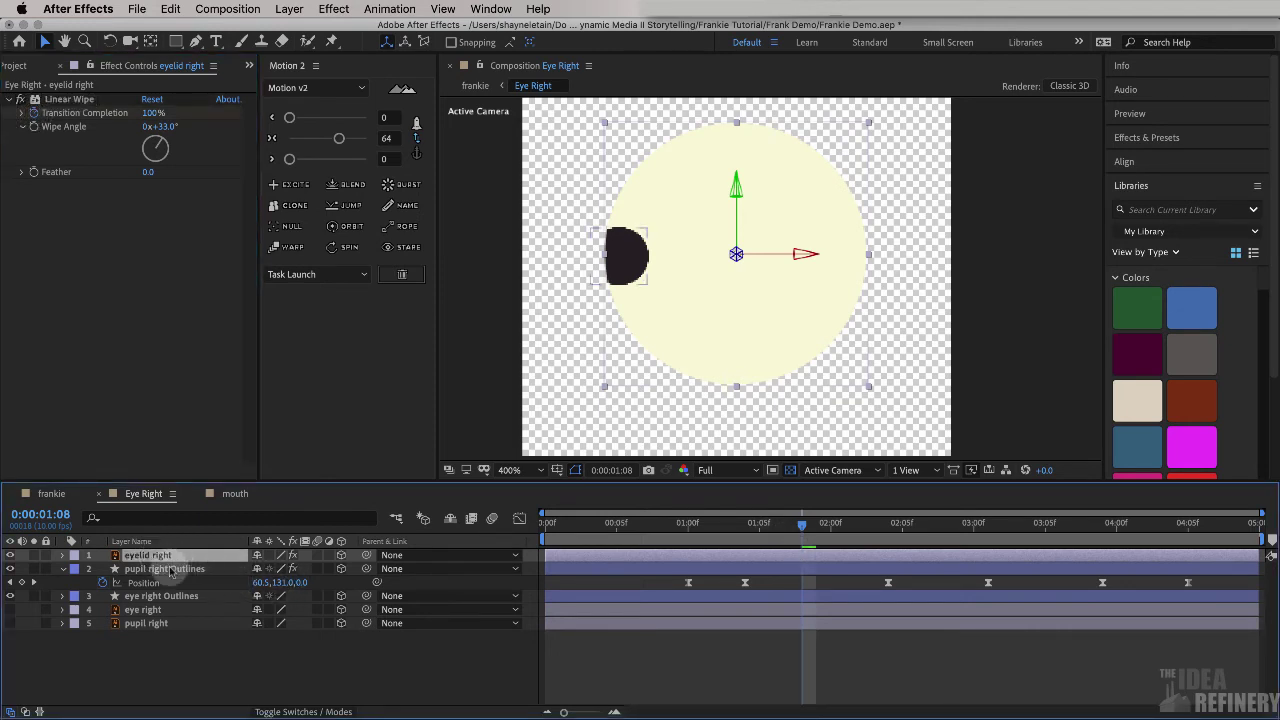
{"action": "left_click", "coordinate": [142, 553]}
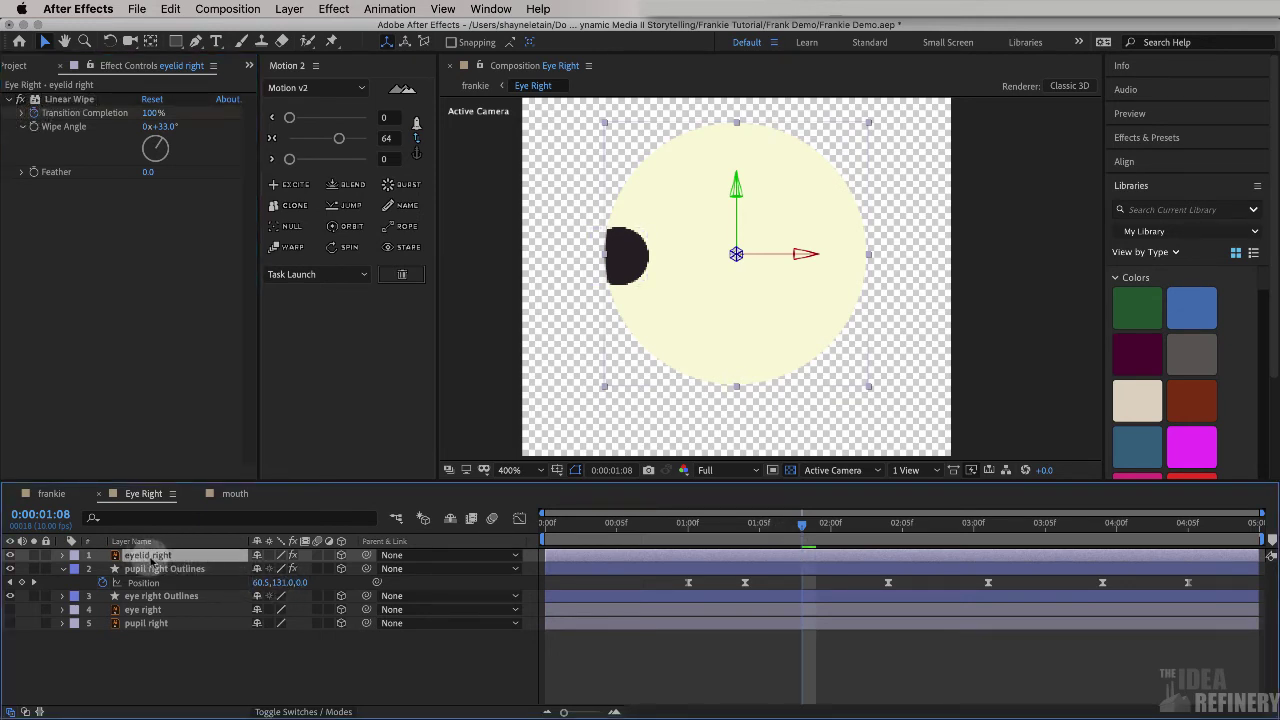
{"action": "key", "text": "u"}
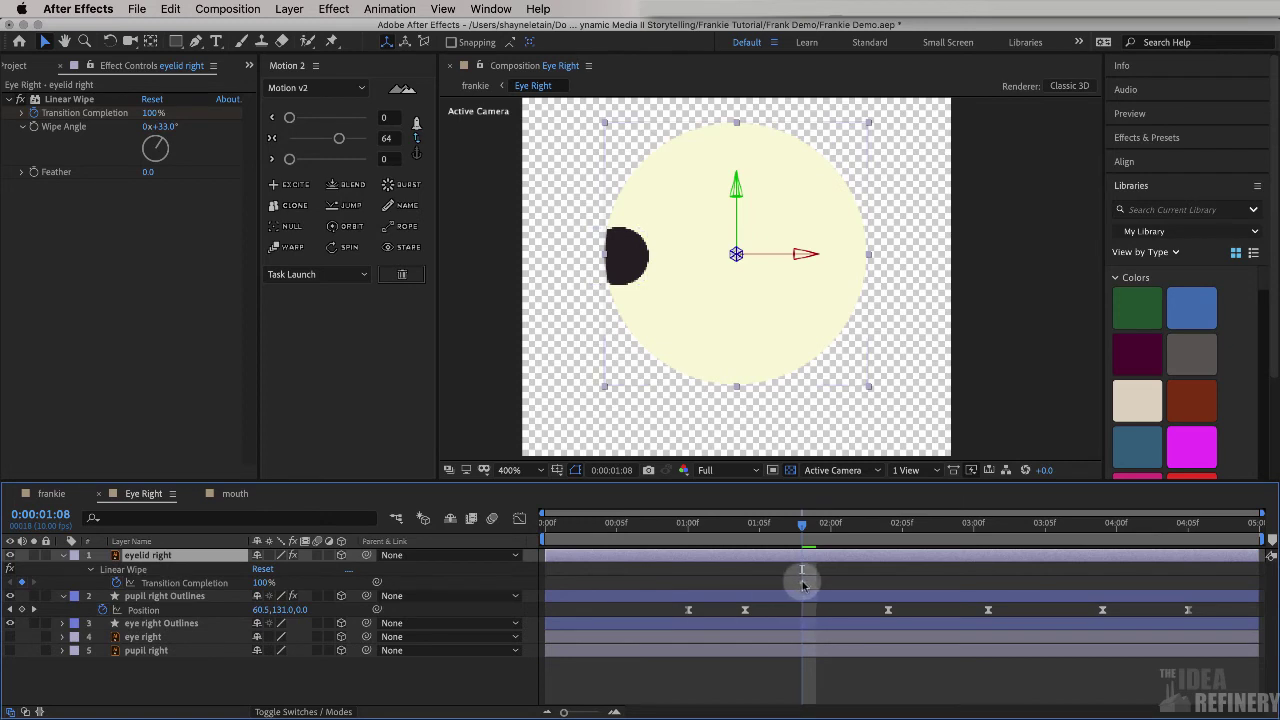
{"action": "left_click", "coordinate": [803, 583]}
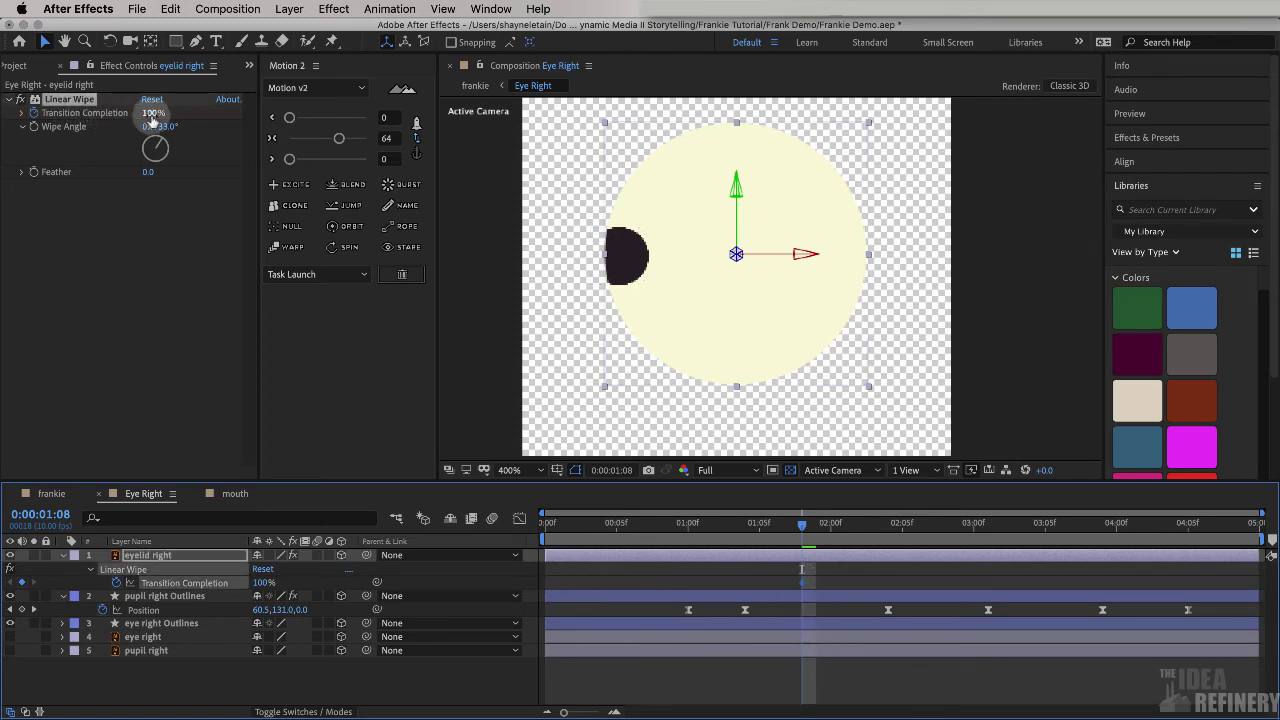
- Advance two frames to 0:00:02:00 and set Transition Completion to 0% to close the eyelid
{"action": "left_click", "coordinate": [805, 525]}
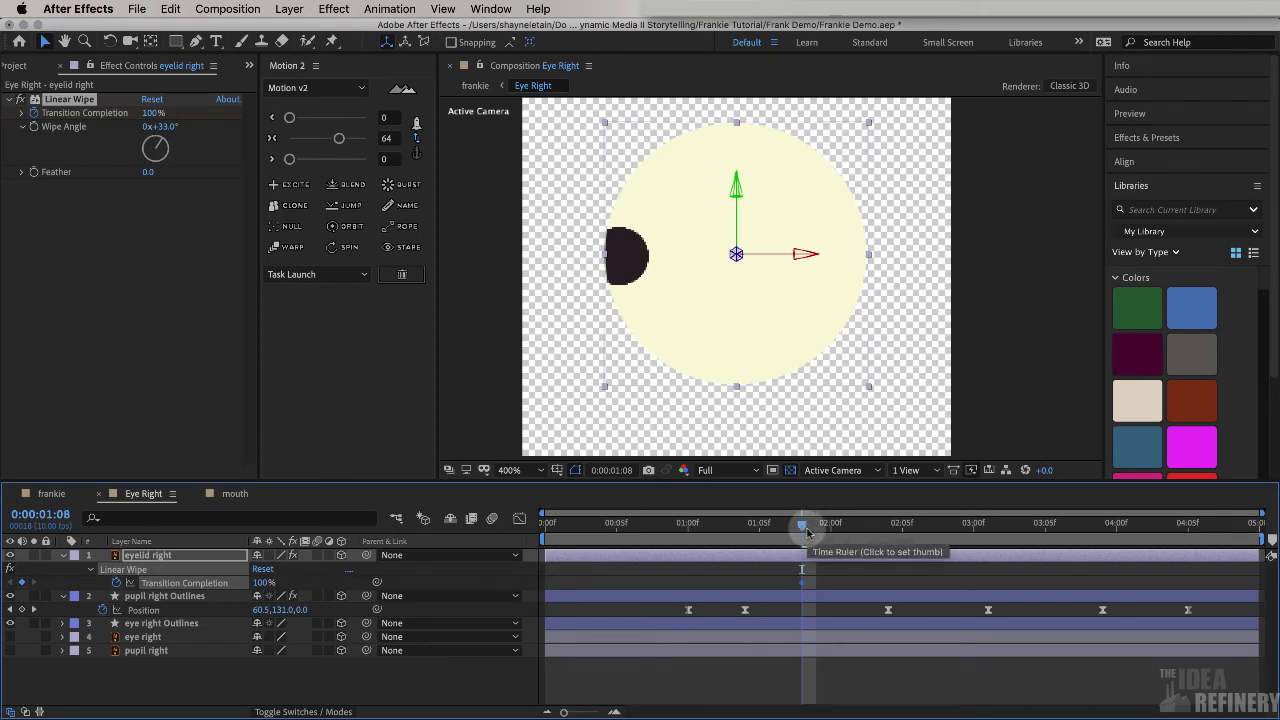
{"action": "left_click", "coordinate": [809, 510]}
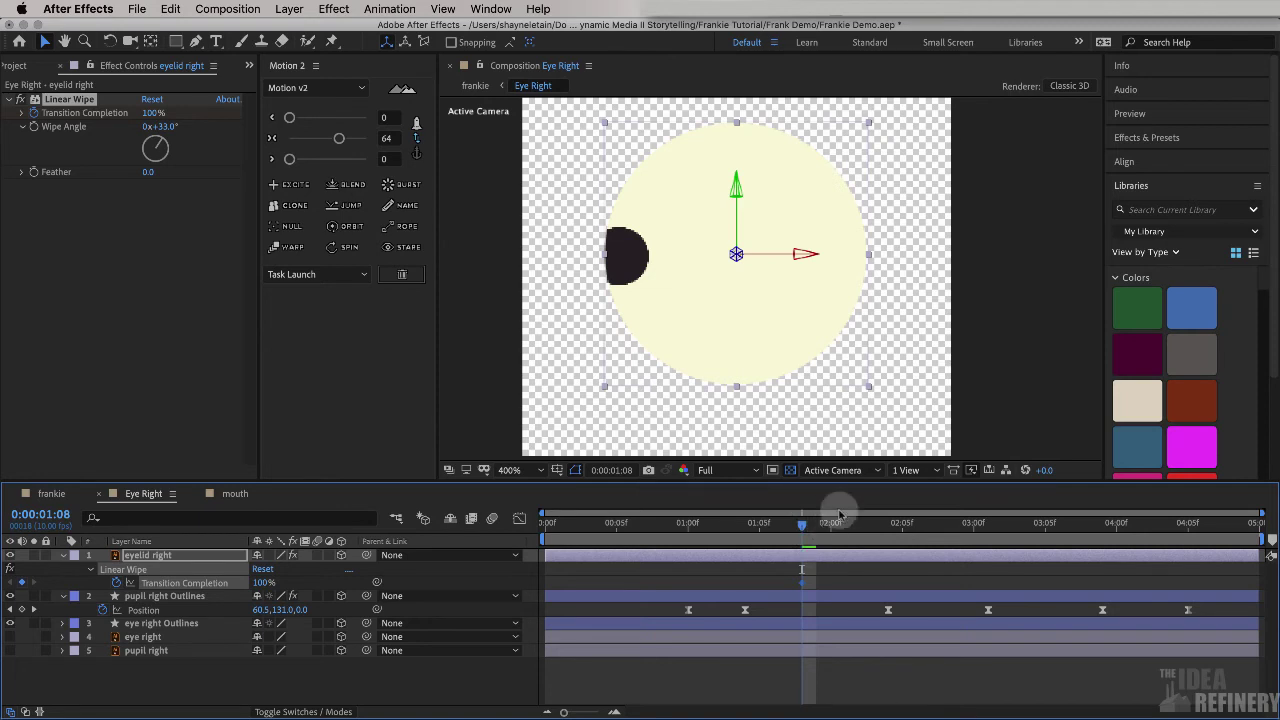
{"action": "mouse_move", "coordinate": [803, 525]}
{"action": "left_mouse_down"}
{"action": "mouse_move", "coordinate": [857, 529]}
{"action": "mouse_move", "coordinate": [802, 527]}
{"action": "left_mouse_up"}
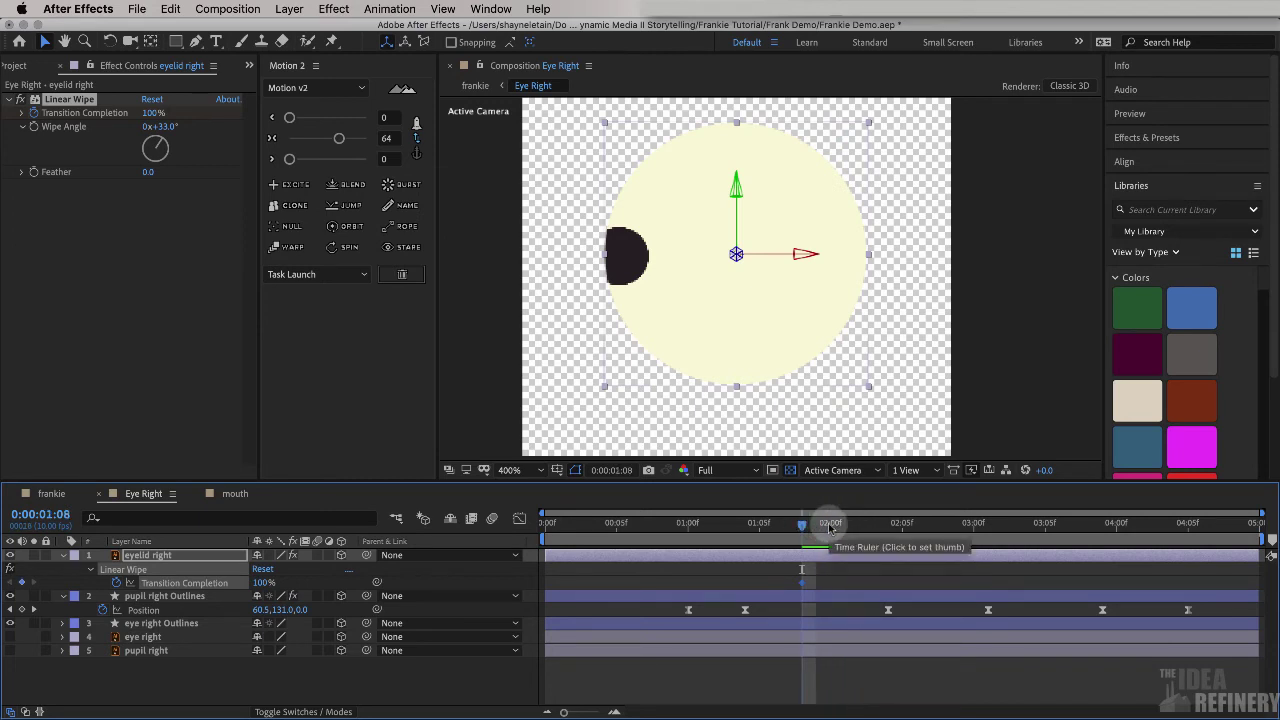
{"action": "key", "text": "Page_Down"}
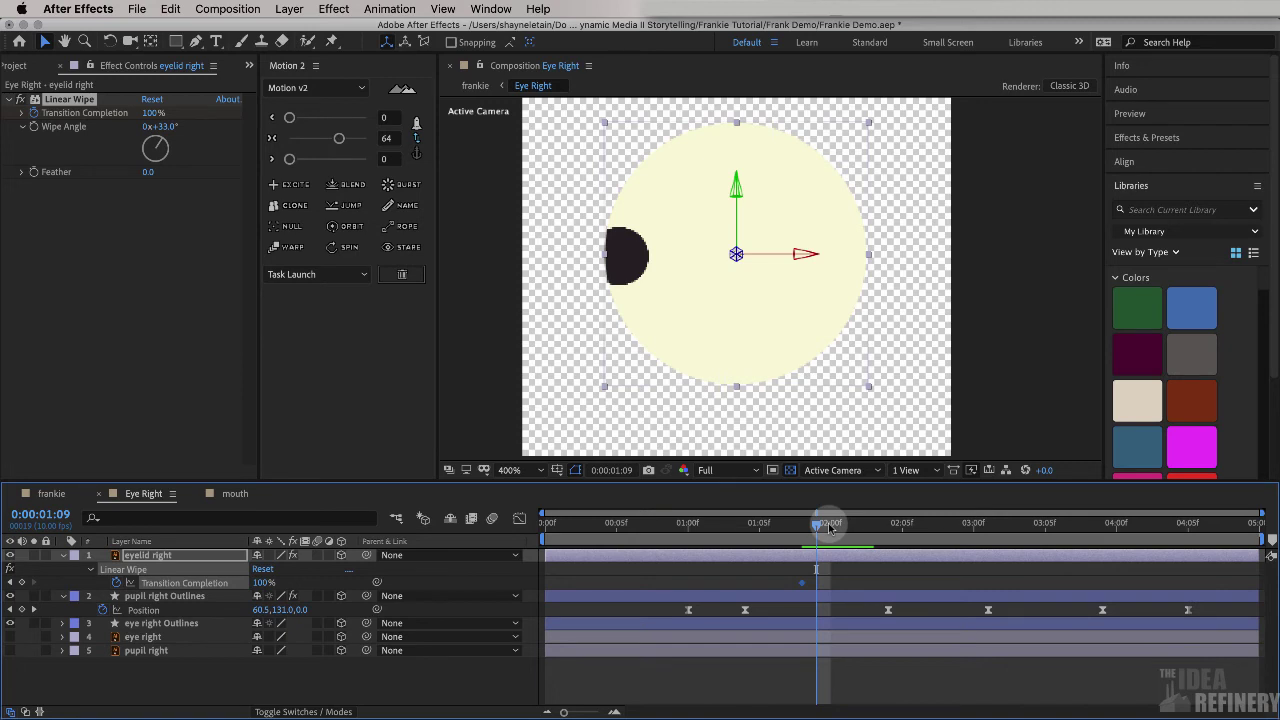
{"action": "key", "text": "Page_Down"}
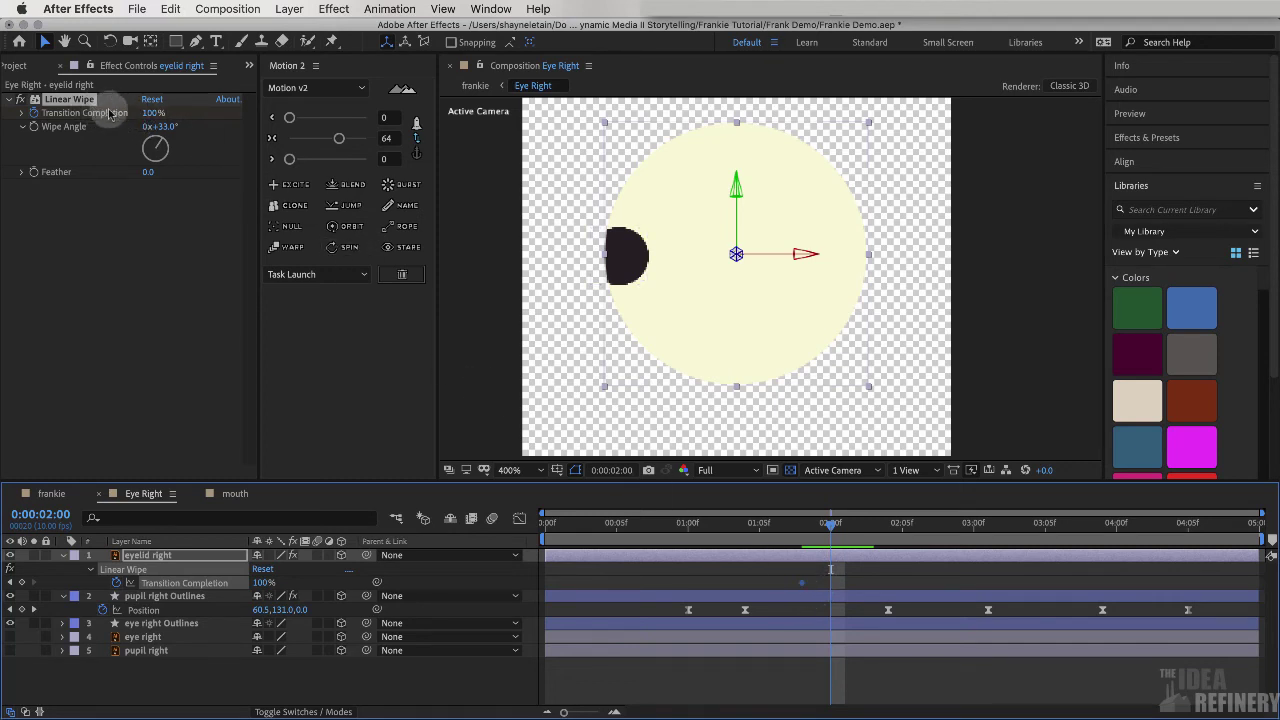
{"action": "left_click_drag", "start_coordinate": [152, 113], "coordinate": [56, 120]}
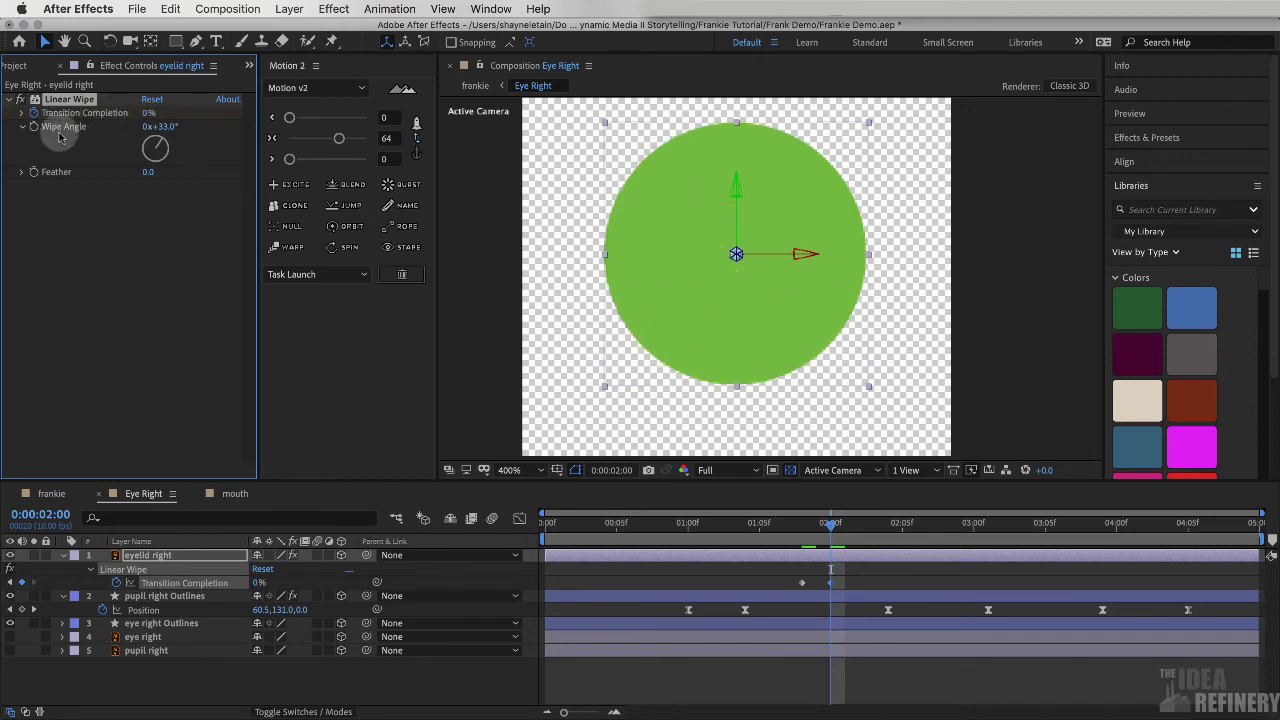
- Copy the first 100% Transition Completion keyframe and paste it at 0:00:02:02 to reopen the eyelid
{"action": "left_click", "coordinate": [802, 583]}
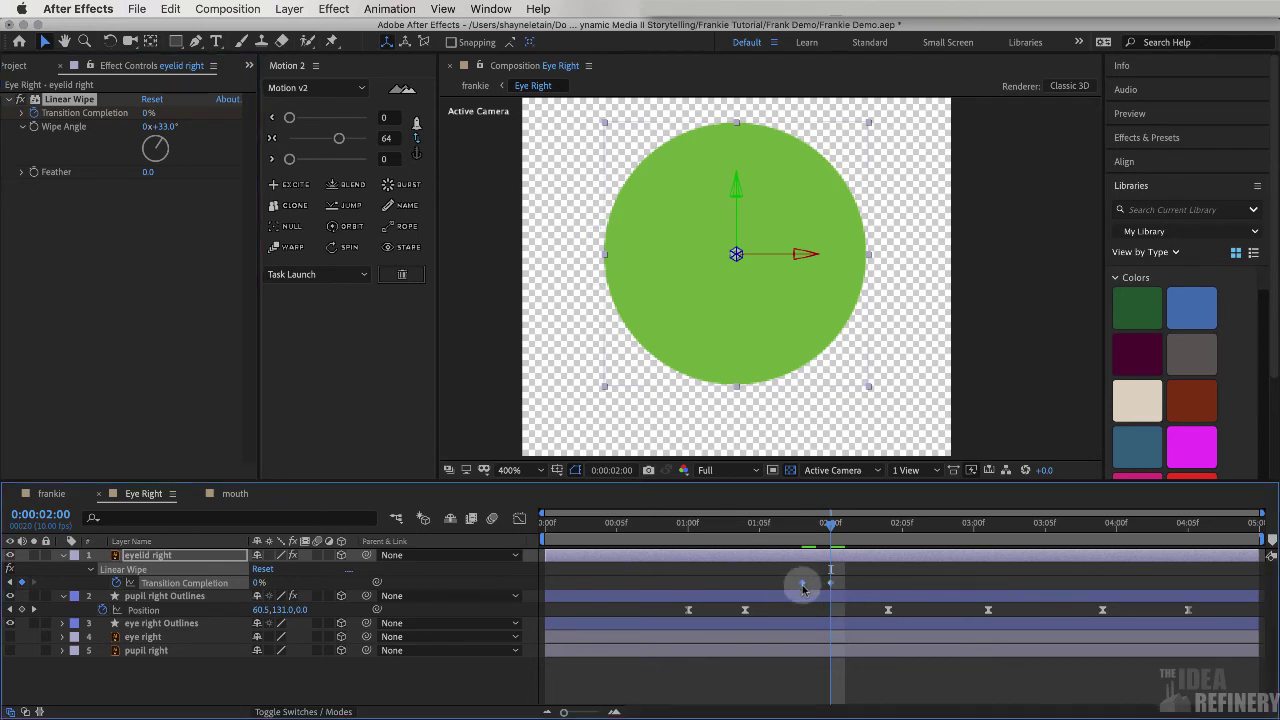
{"action": "mouse_move", "coordinate": [802, 587]}
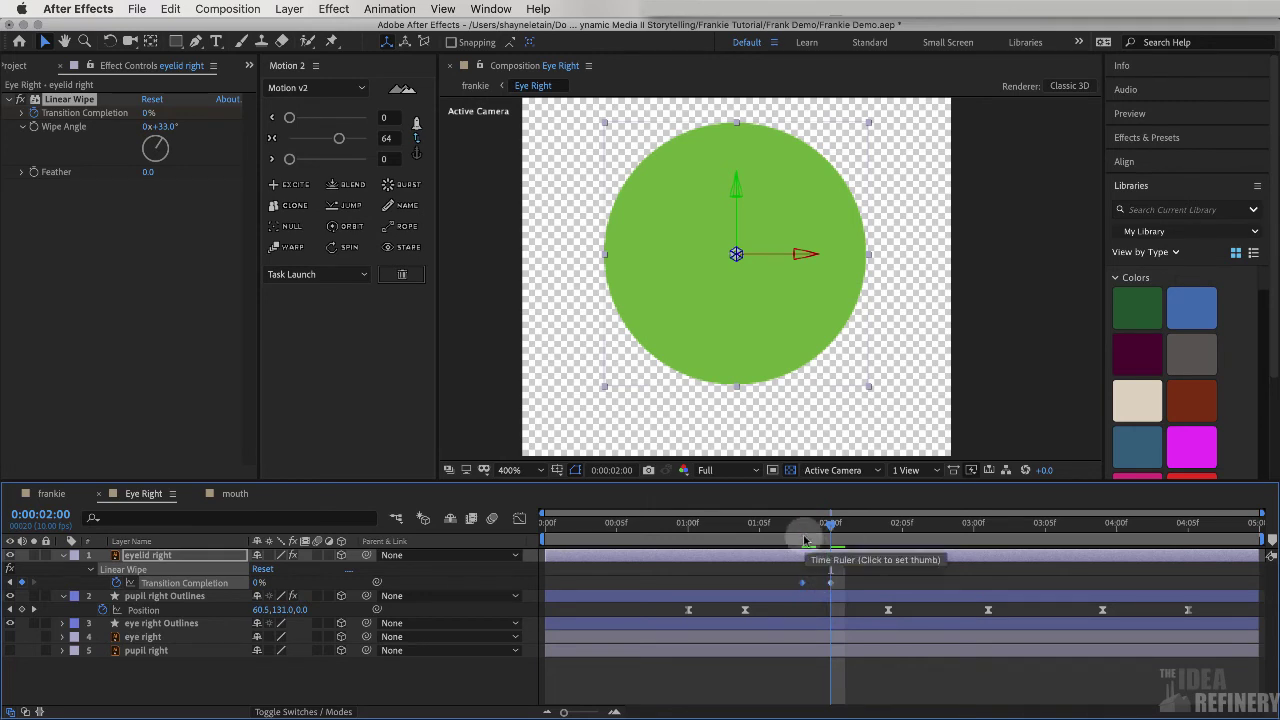
{"action": "key", "text": "Page_Down"}
{"action": "key", "text": "Page_Down"}
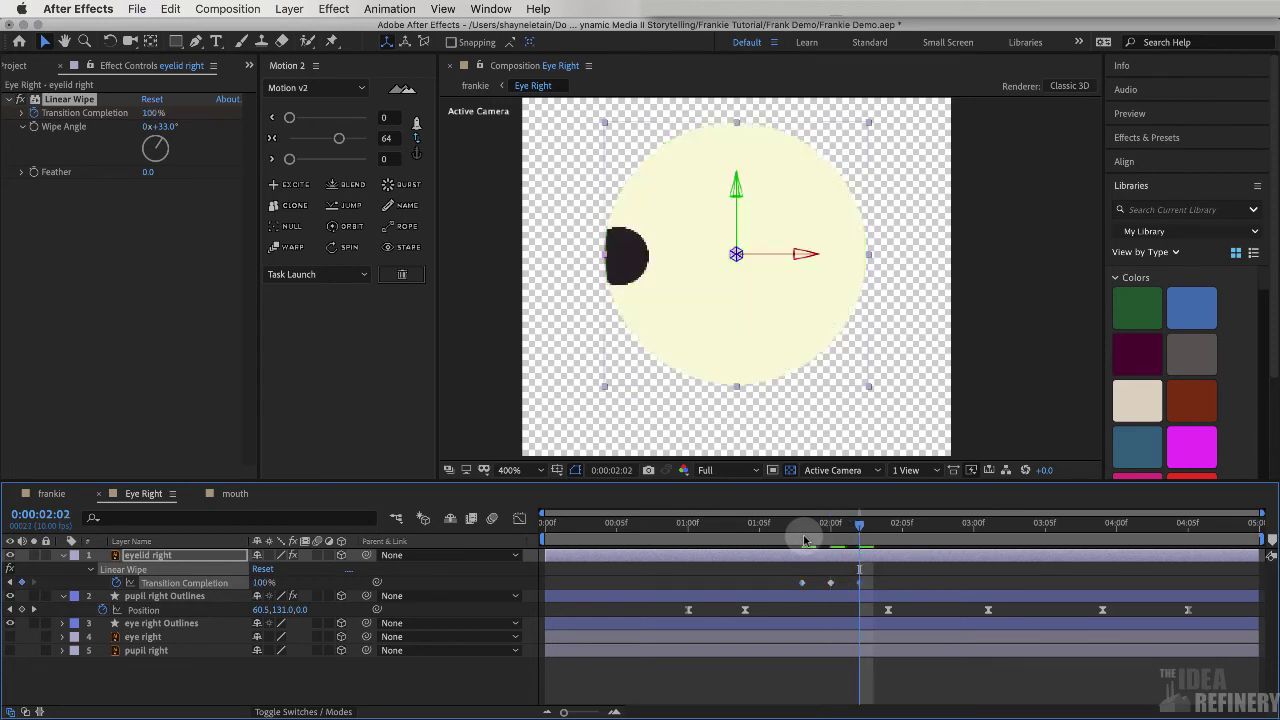
- Preview the blink from the first frame and move its three keyframes earlier so they start at 0:00:01:05
{"action": "left_click_drag", "start_coordinate": [863, 523], "coordinate": [545, 528]}
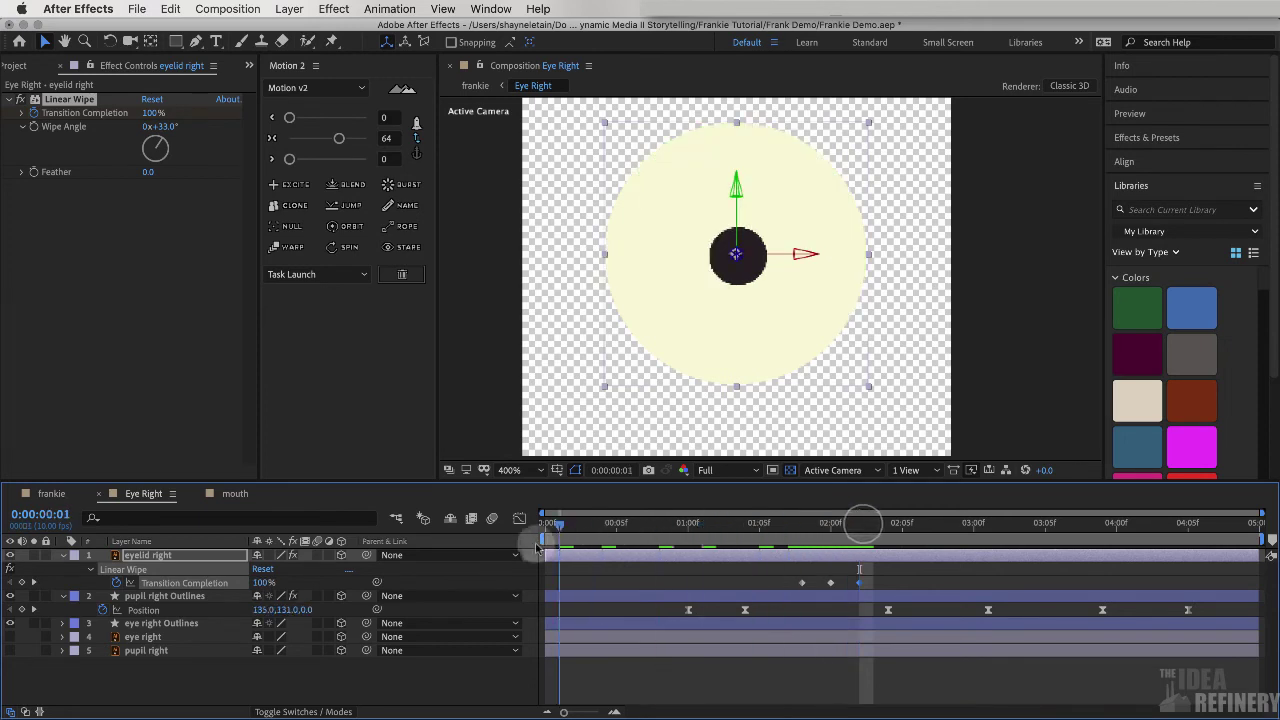
{"action": "key", "text": "space"}
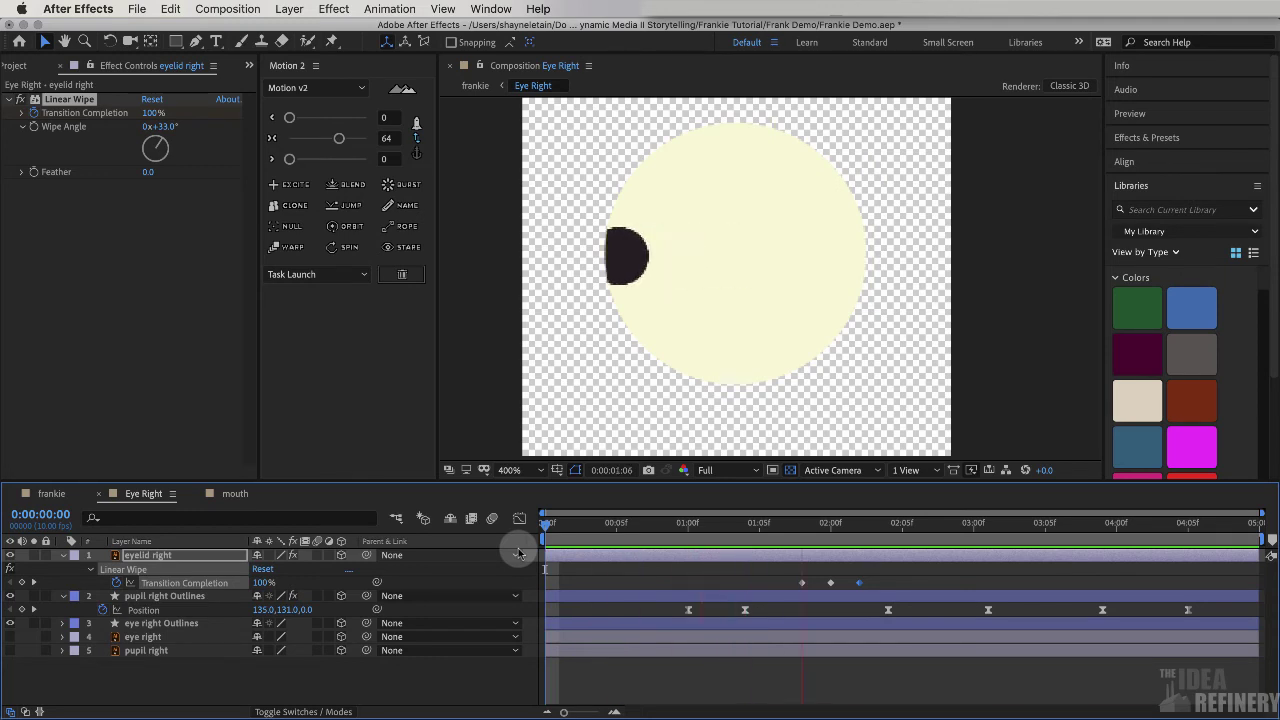
{"action": "left_click_drag", "start_coordinate": [872, 579], "coordinate": [764, 582]}
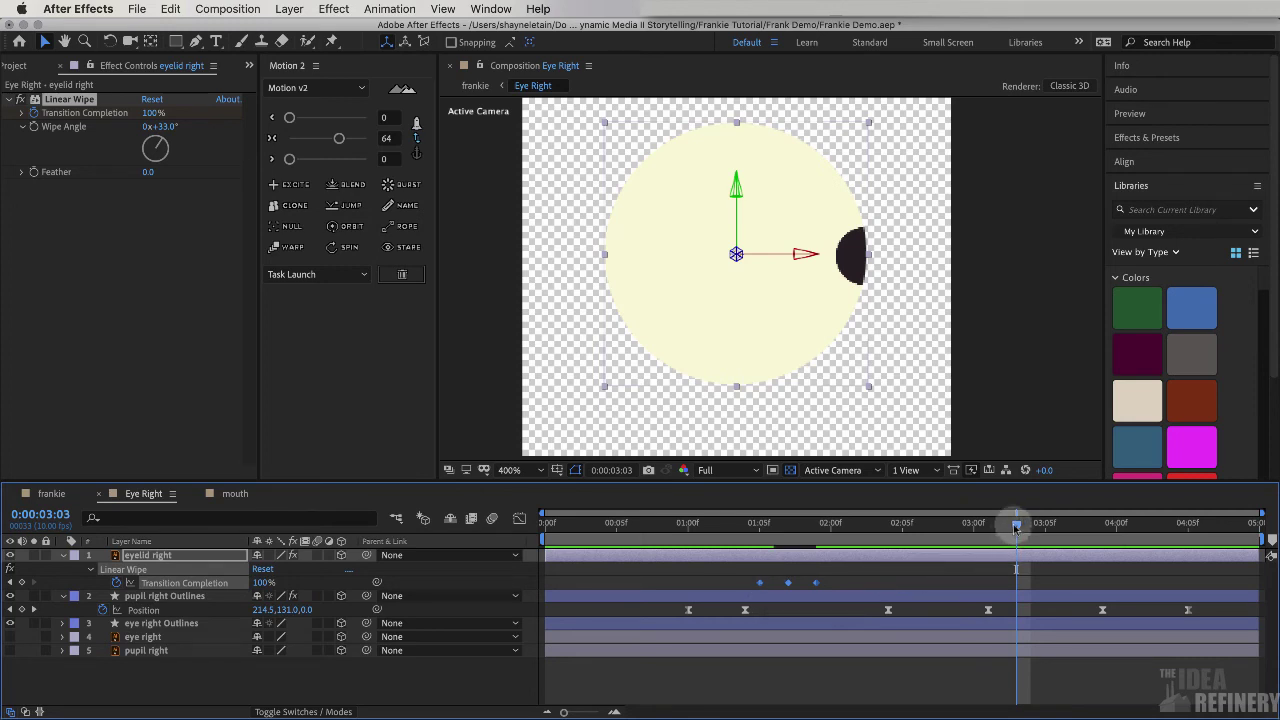
- Ease the three Transition Completion keyframes in and out at 62 in Motion v2 and preview the blink
{"action": "key", "text": "h"}
{"action": "left_click", "coordinate": [776, 589]}
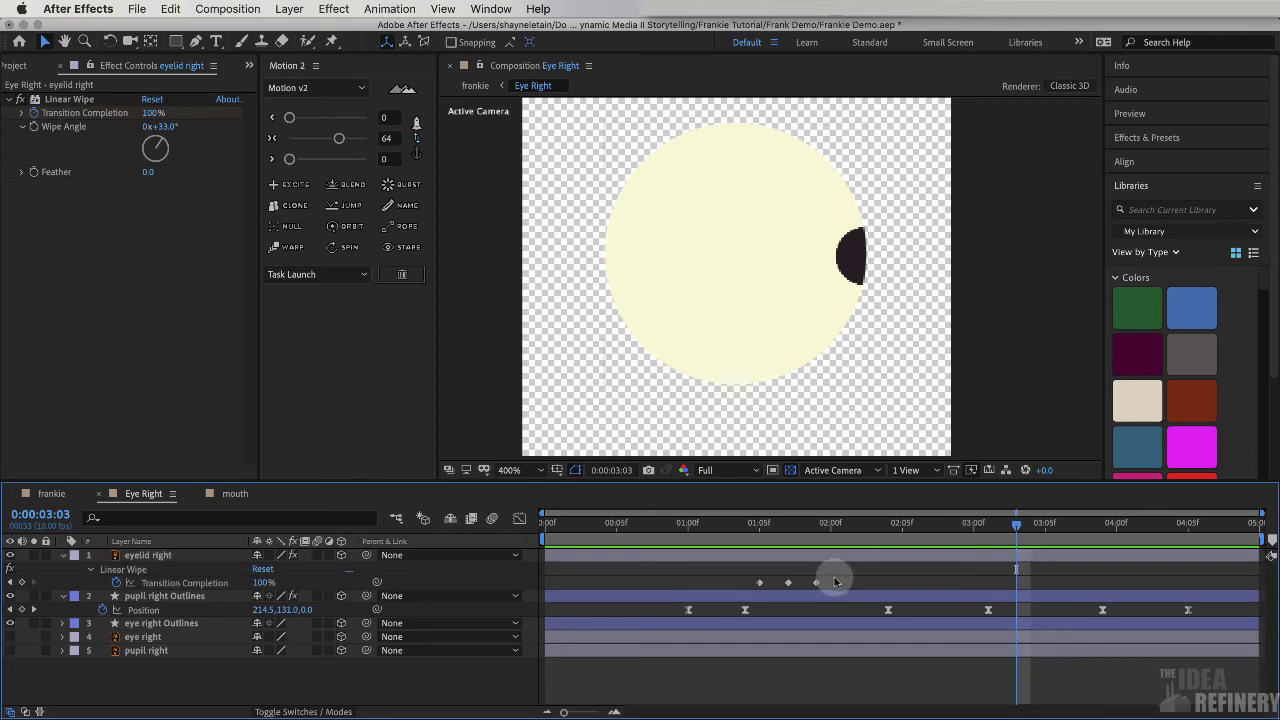
{"action": "left_click_drag", "start_coordinate": [832, 584], "coordinate": [735, 572]}
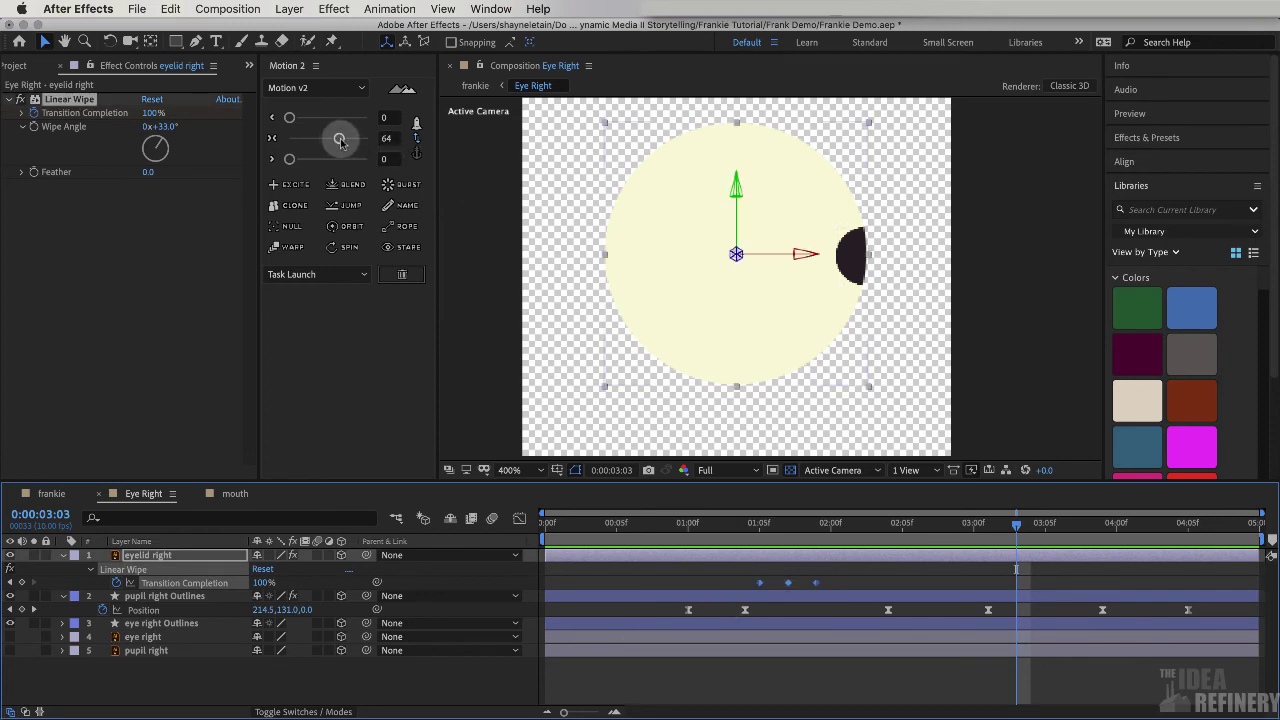
{"action": "left_click_drag", "start_coordinate": [340, 143], "coordinate": [337, 143]}
{"action": "left_click_drag", "start_coordinate": [1016, 524], "coordinate": [958, 534]}
{"action": "key", "text": "space"}
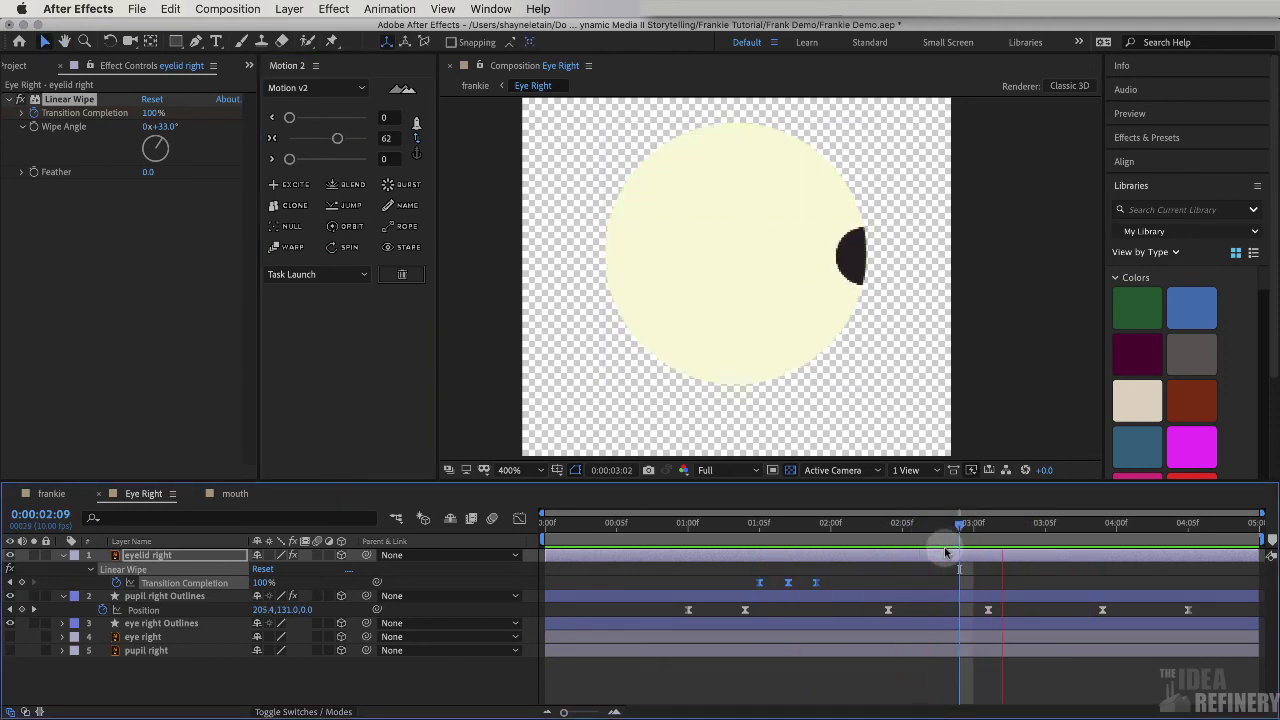
{"action": "key", "text": "space"}
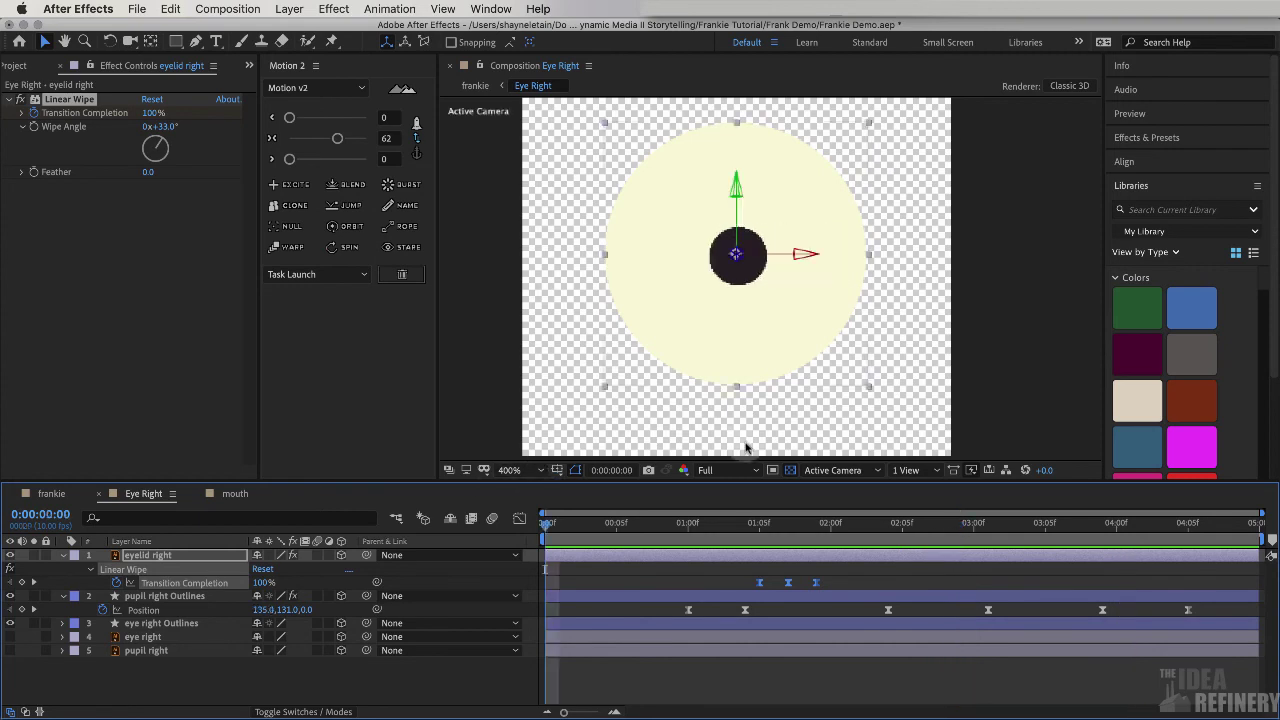
- In the frankie composition, move the mouth layer down below the eyes and play the animation from the first frame
{"action": "left_click", "coordinate": [52, 494]}
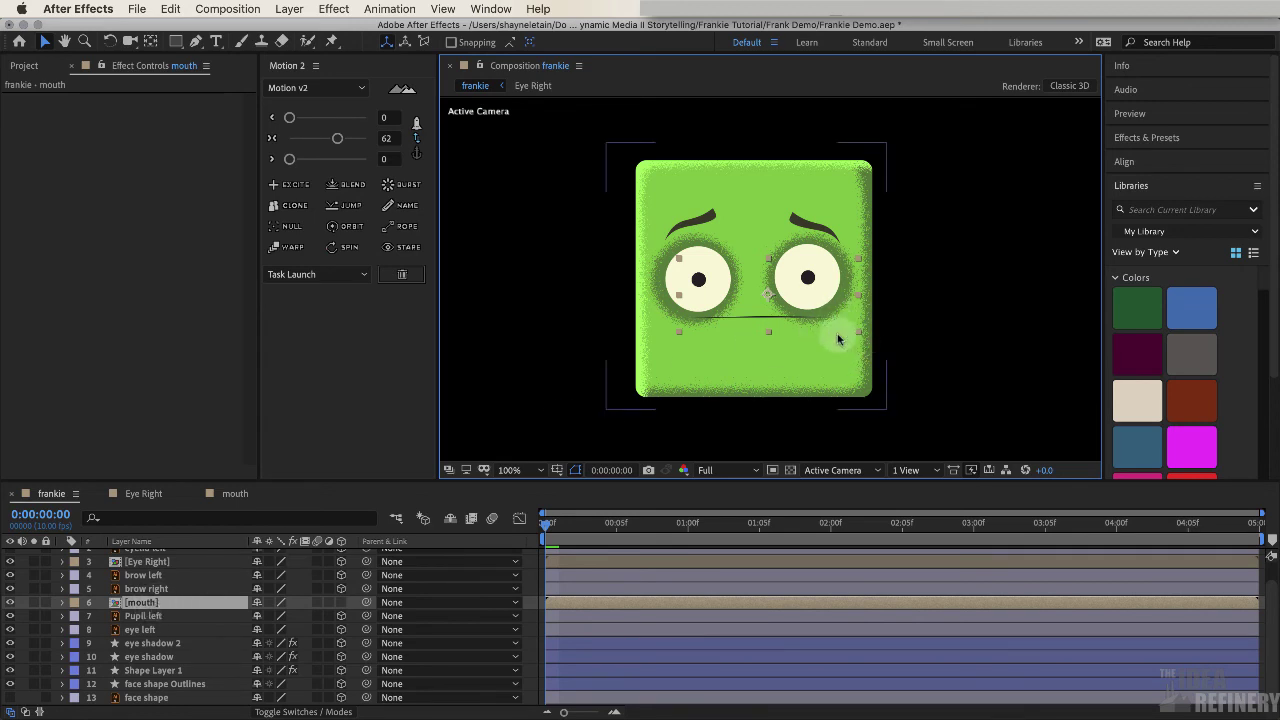
{"action": "left_click", "coordinate": [150, 600]}
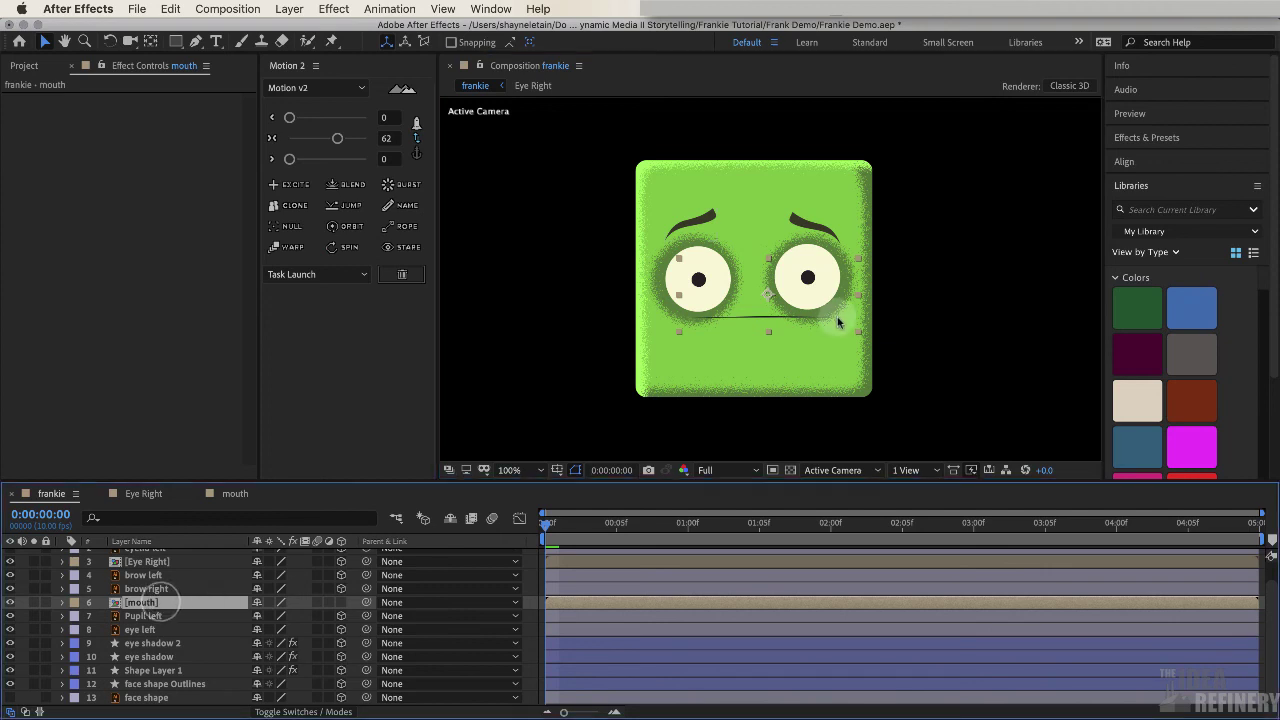
{"action": "left_click_drag", "start_coordinate": [838, 321], "coordinate": [822, 350]}
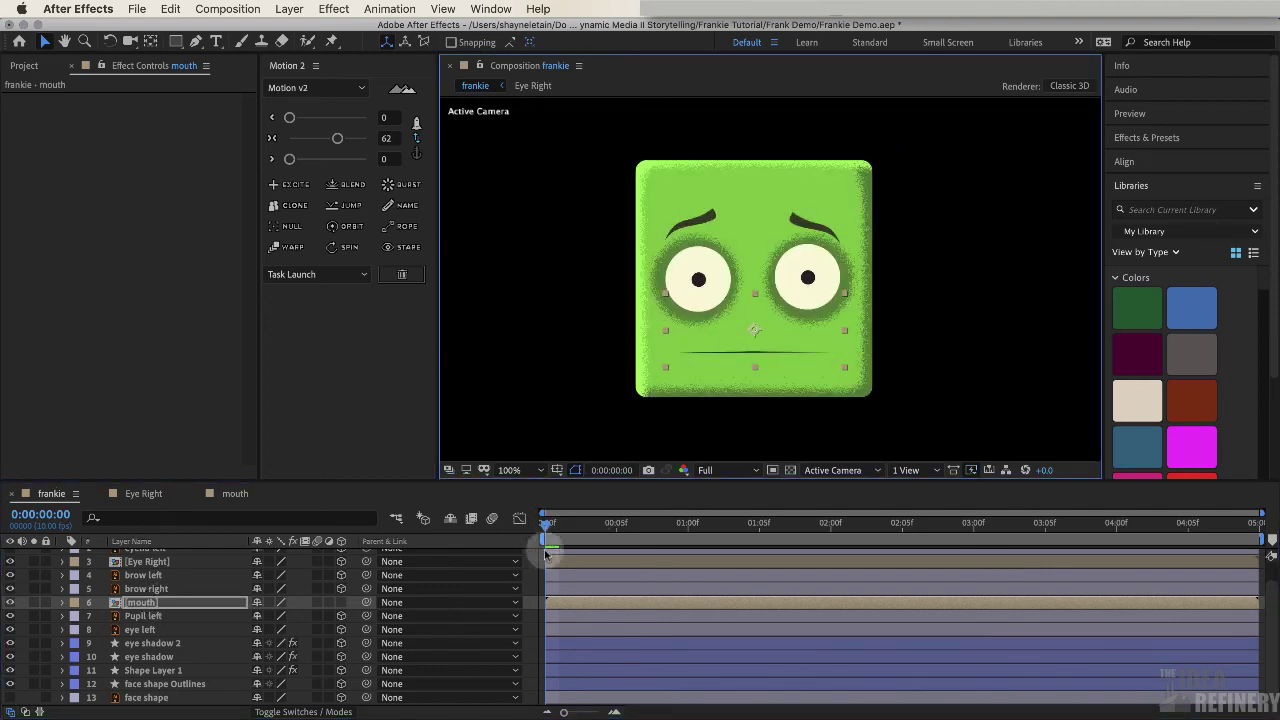
{"action": "key", "text": "space"}
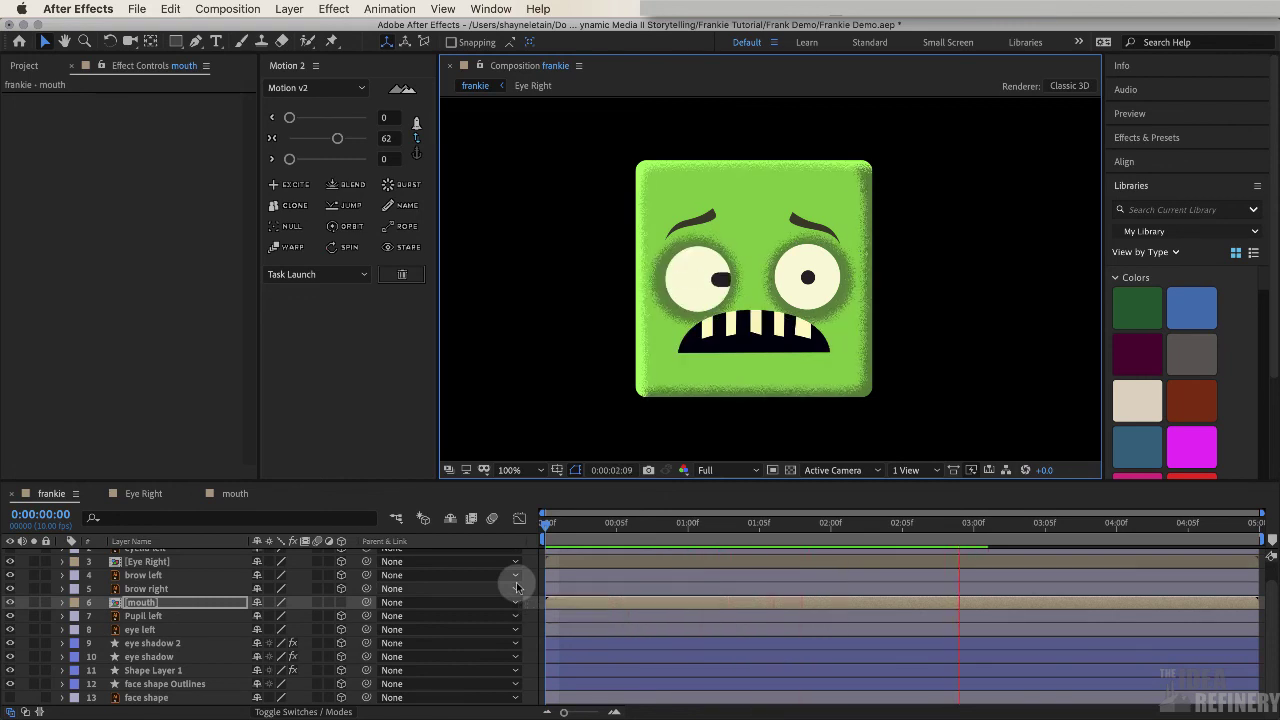
- At 0:00:01:07 in the Eye Right composition, set the Linear Wipe angle of the eyelid right layer to 0°
{"action": "left_click", "coordinate": [517, 587]}
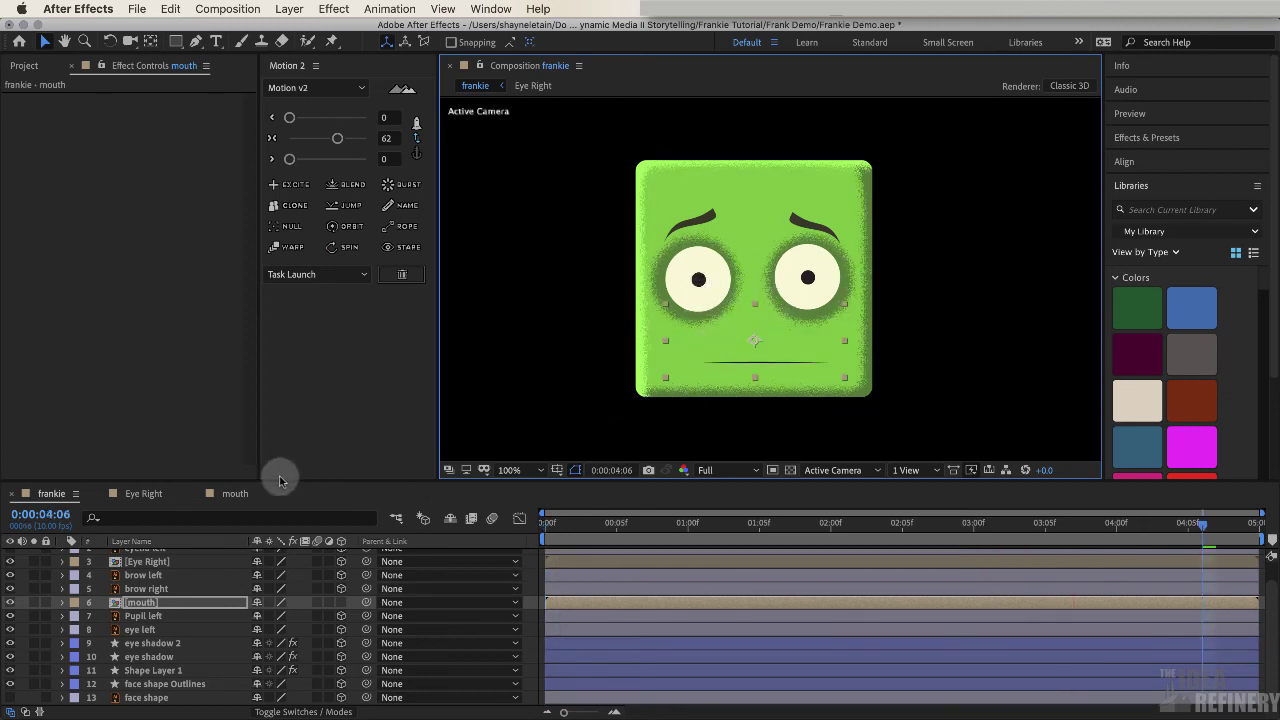
{"action": "left_click", "coordinate": [150, 493]}
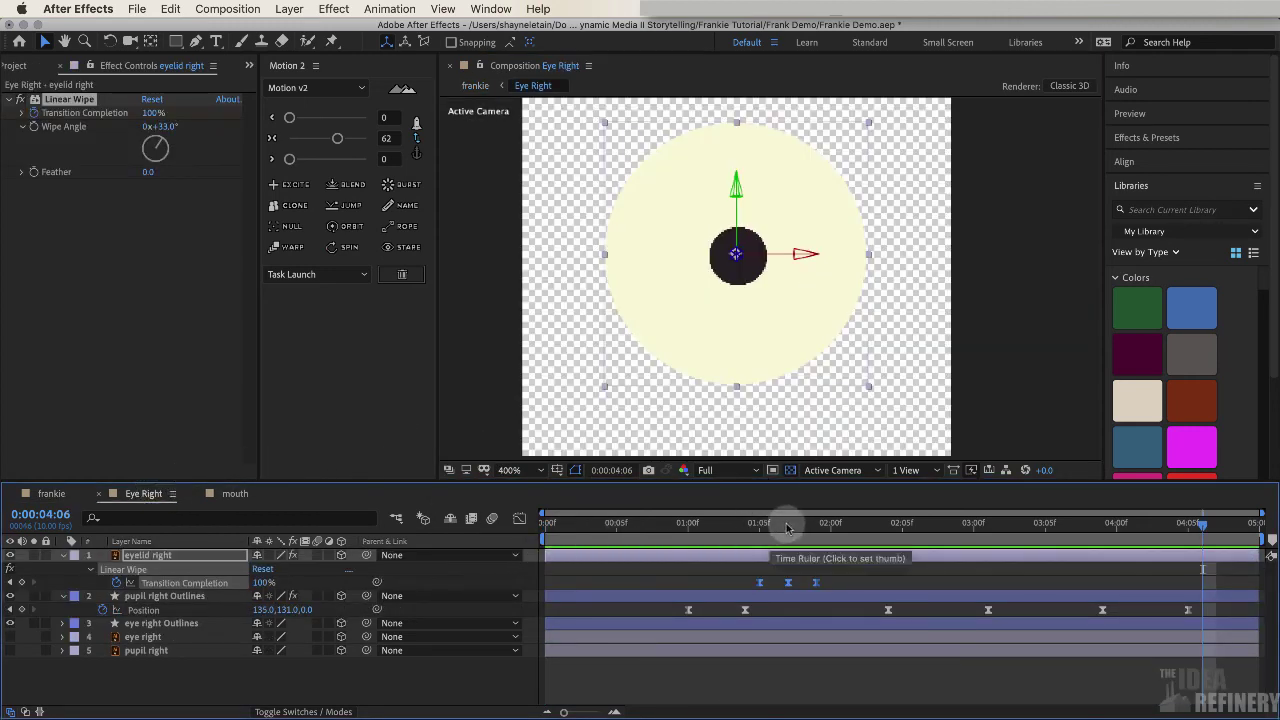
{"action": "left_click", "coordinate": [789, 525]}
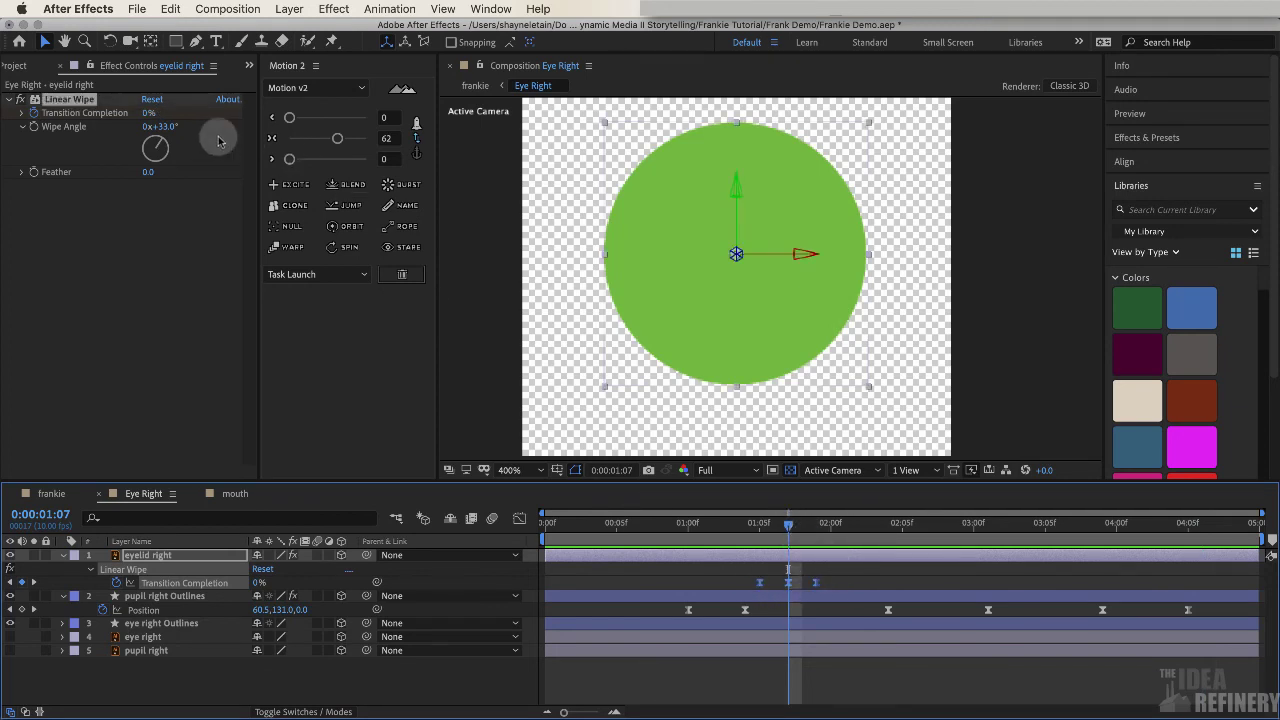
{"action": "left_click_drag", "start_coordinate": [160, 143], "coordinate": [155, 143]}
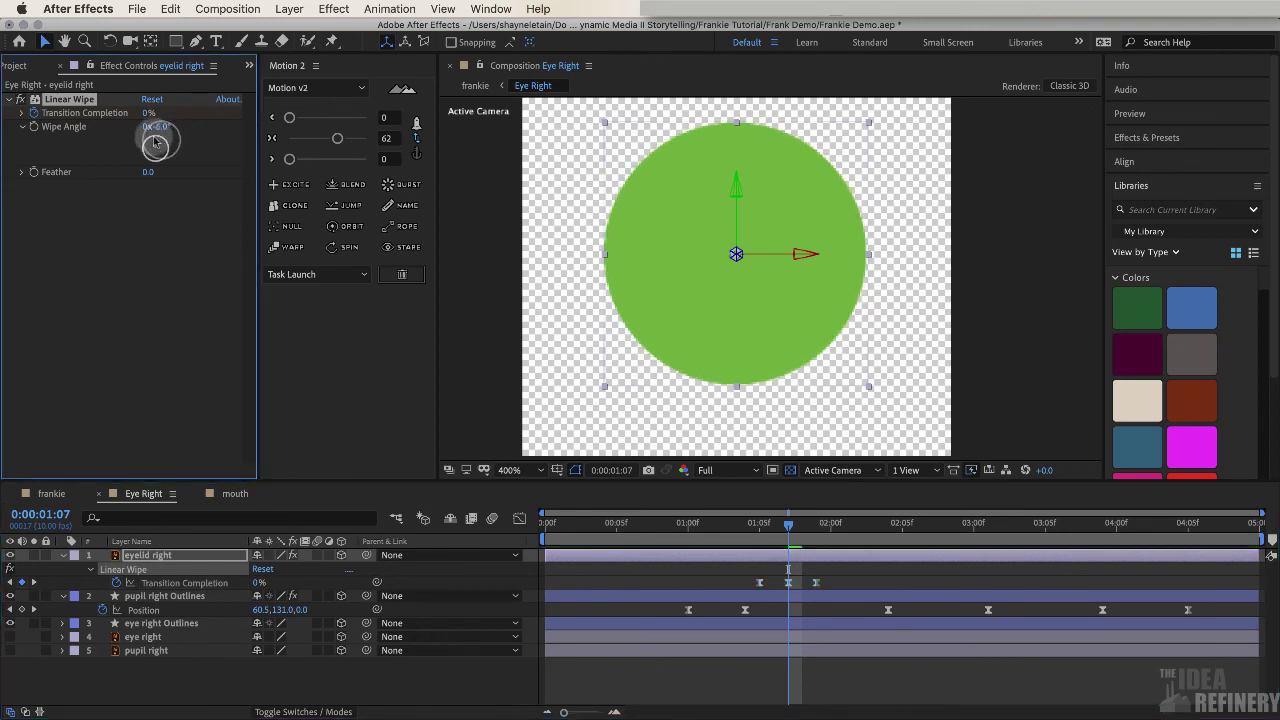
{"action": "left_click_drag", "start_coordinate": [875, 523], "coordinate": [788, 523]}
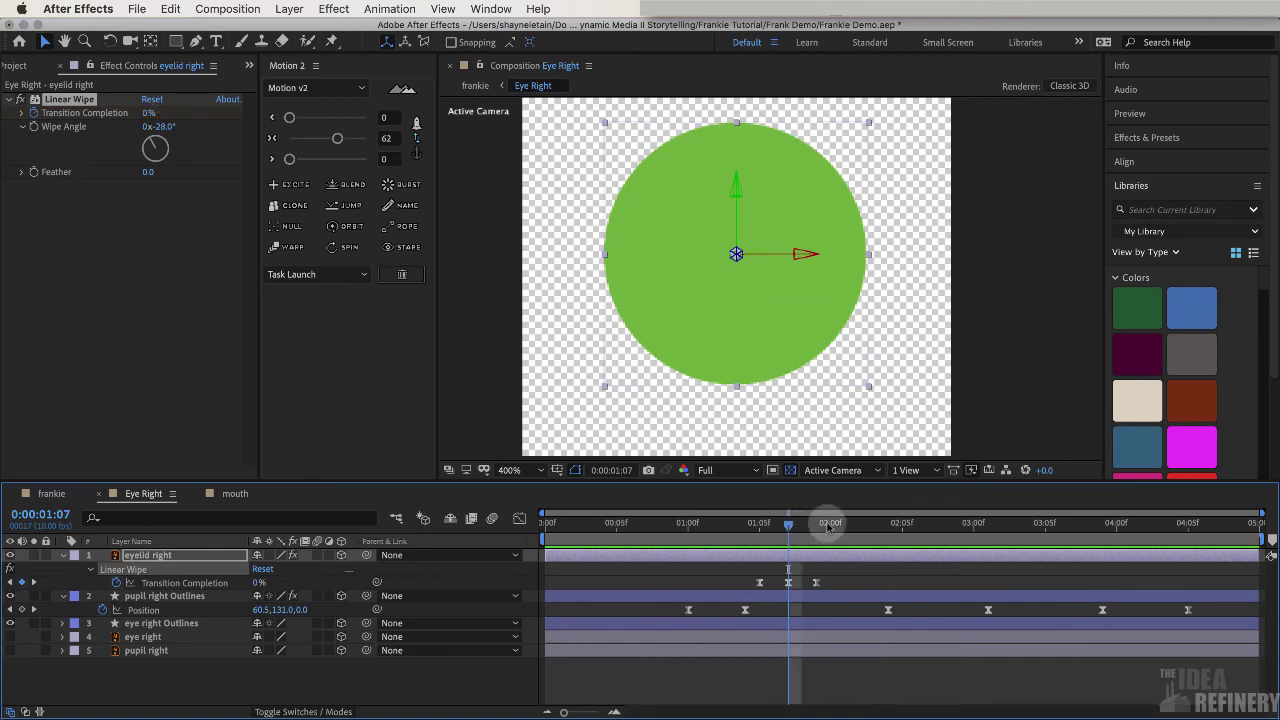
{"action": "left_click", "coordinate": [160, 127]}
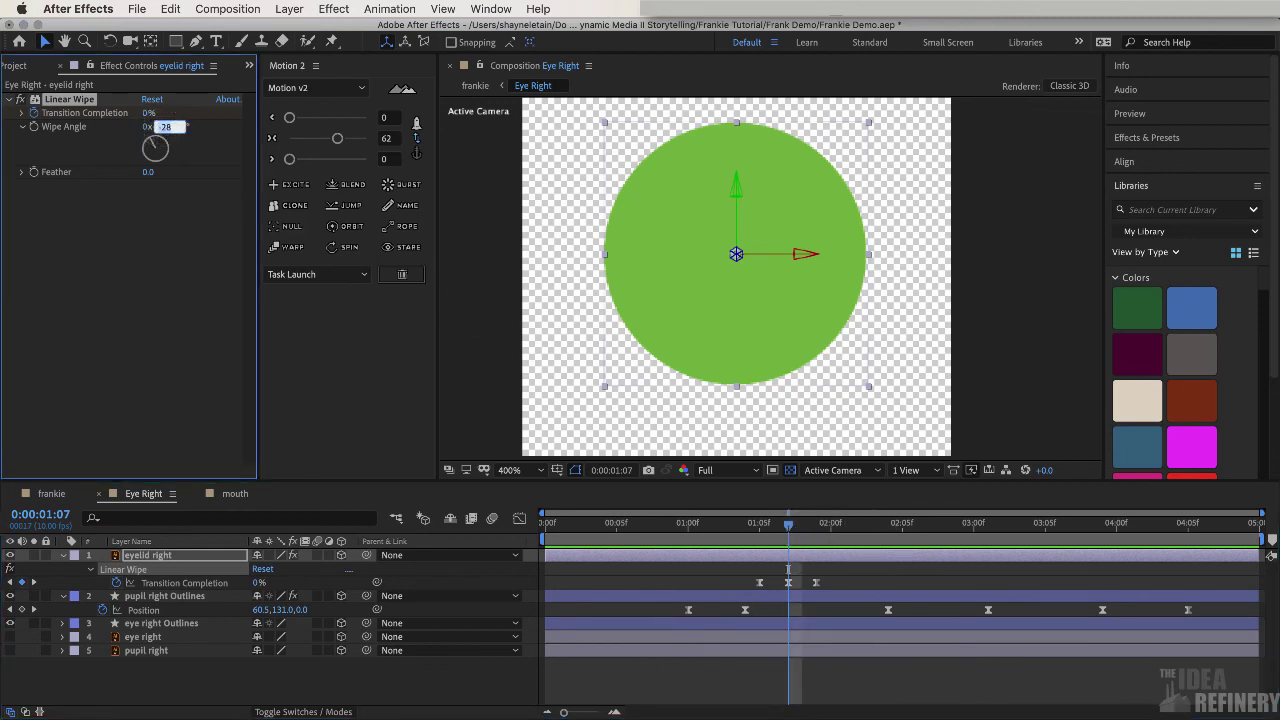
{"action": "type", "text": "0"}
{"action": "key", "text": "Return"}
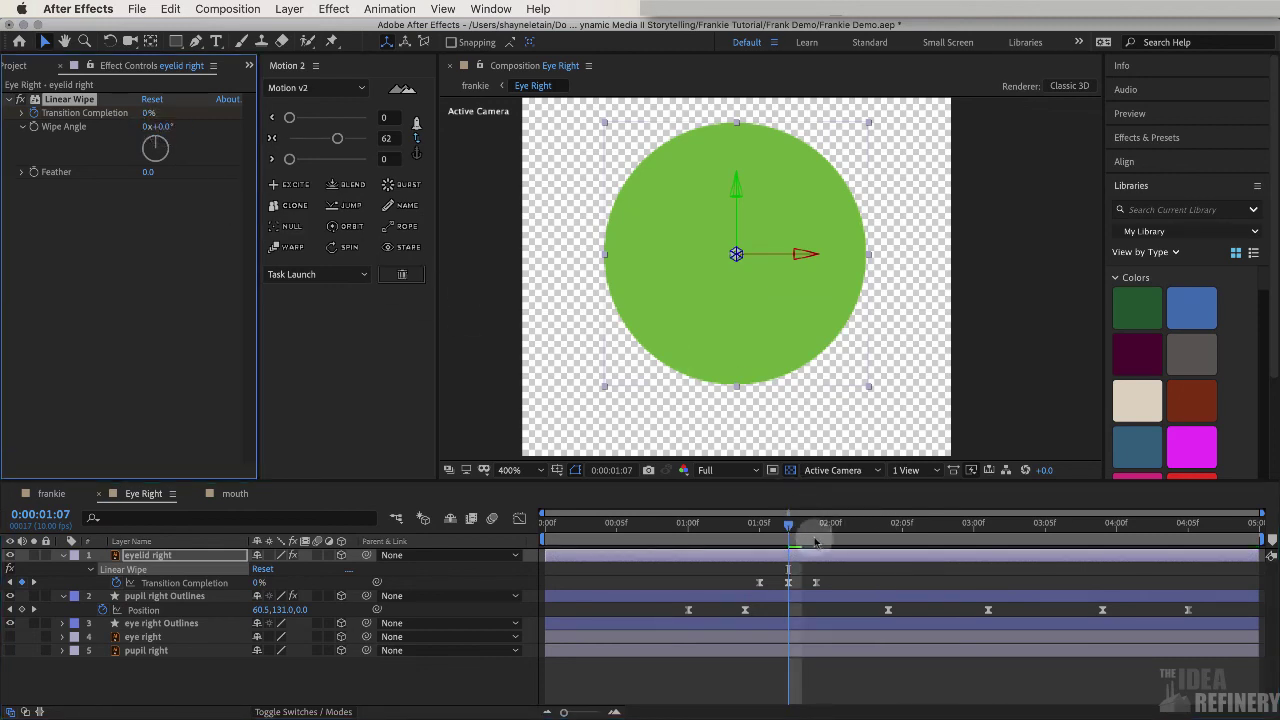
- Preview the blink in the Eye Right composition and play the full animation in the frankie composition
{"action": "left_click_drag", "start_coordinate": [790, 530], "coordinate": [728, 535]}
{"action": "key", "text": "space"}
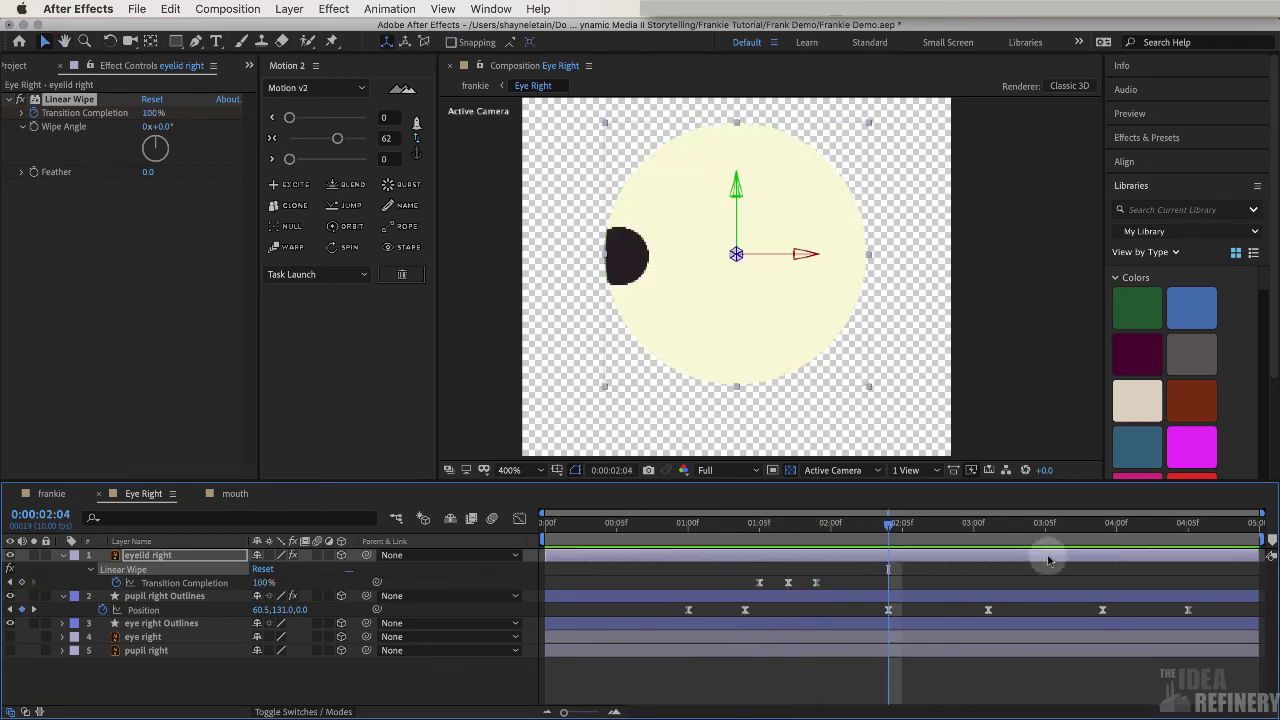
{"action": "left_click", "coordinate": [51, 493]}
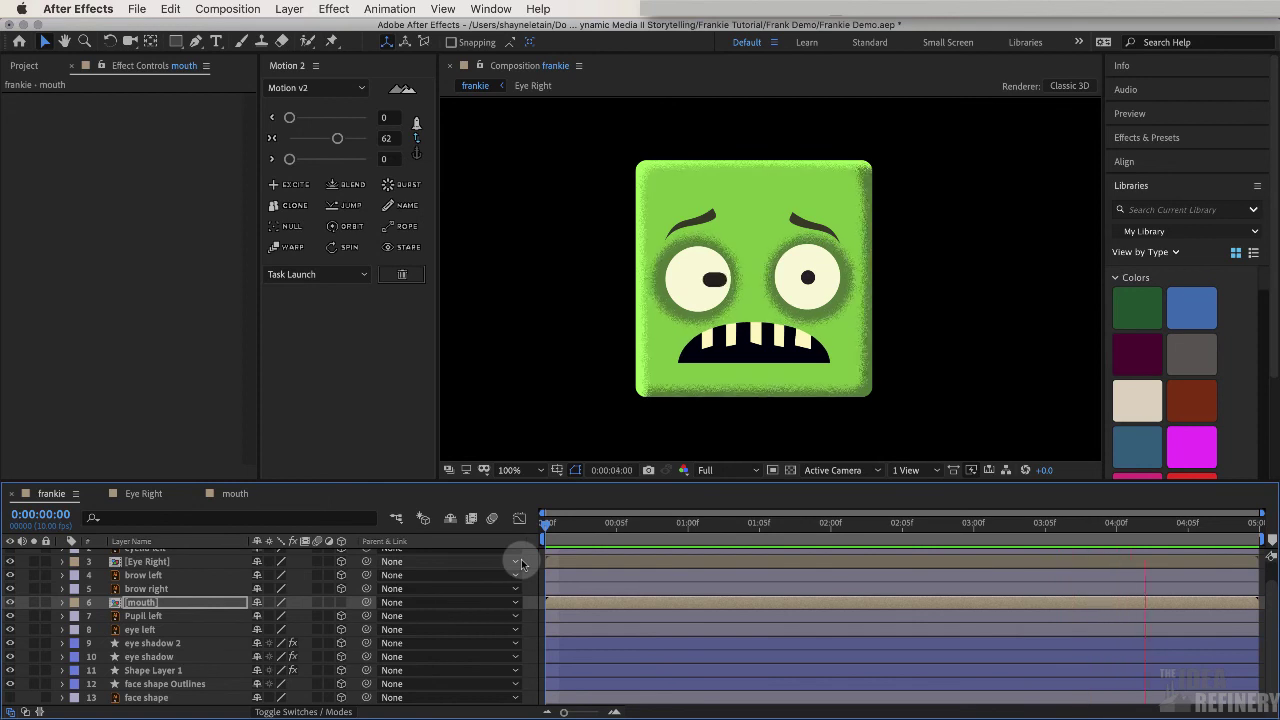
{"action": "left_click", "coordinate": [631, 167]}
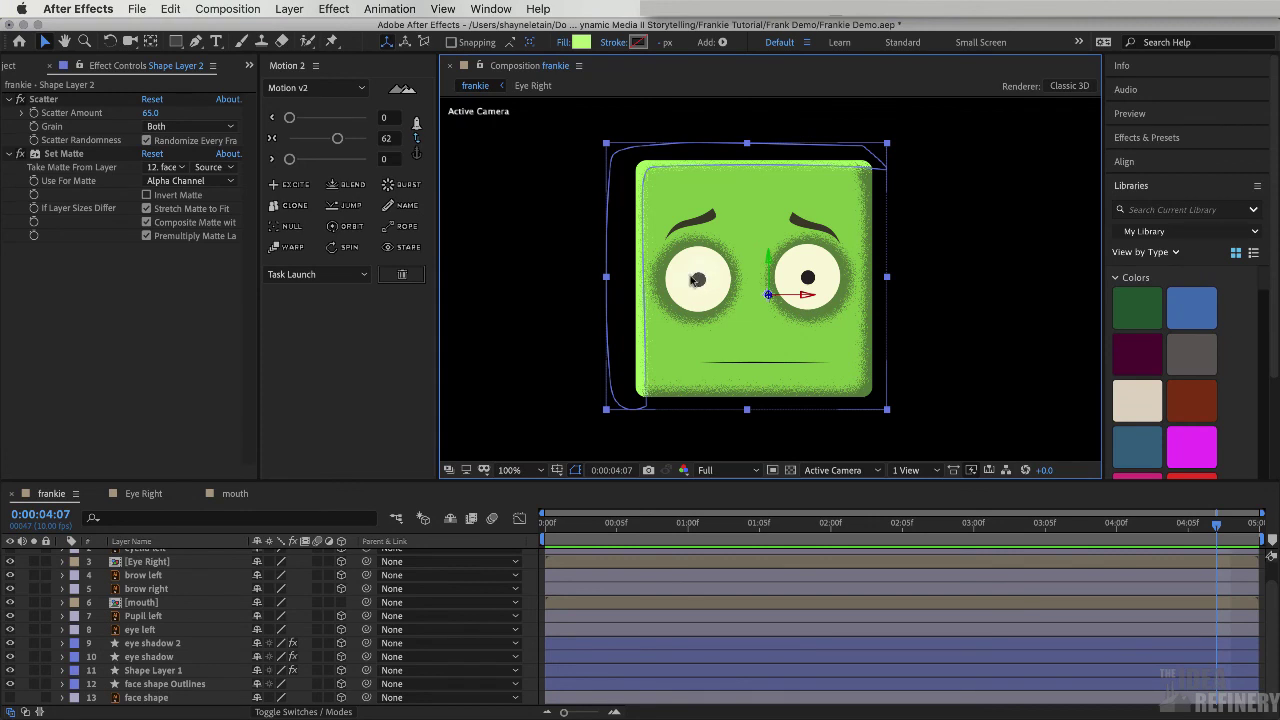
- At 0:00:01:07 in frankie, duplicate the Eye Right layer and move the copy across to cover the character's other eye
{"action": "left_click", "coordinate": [162, 562]}
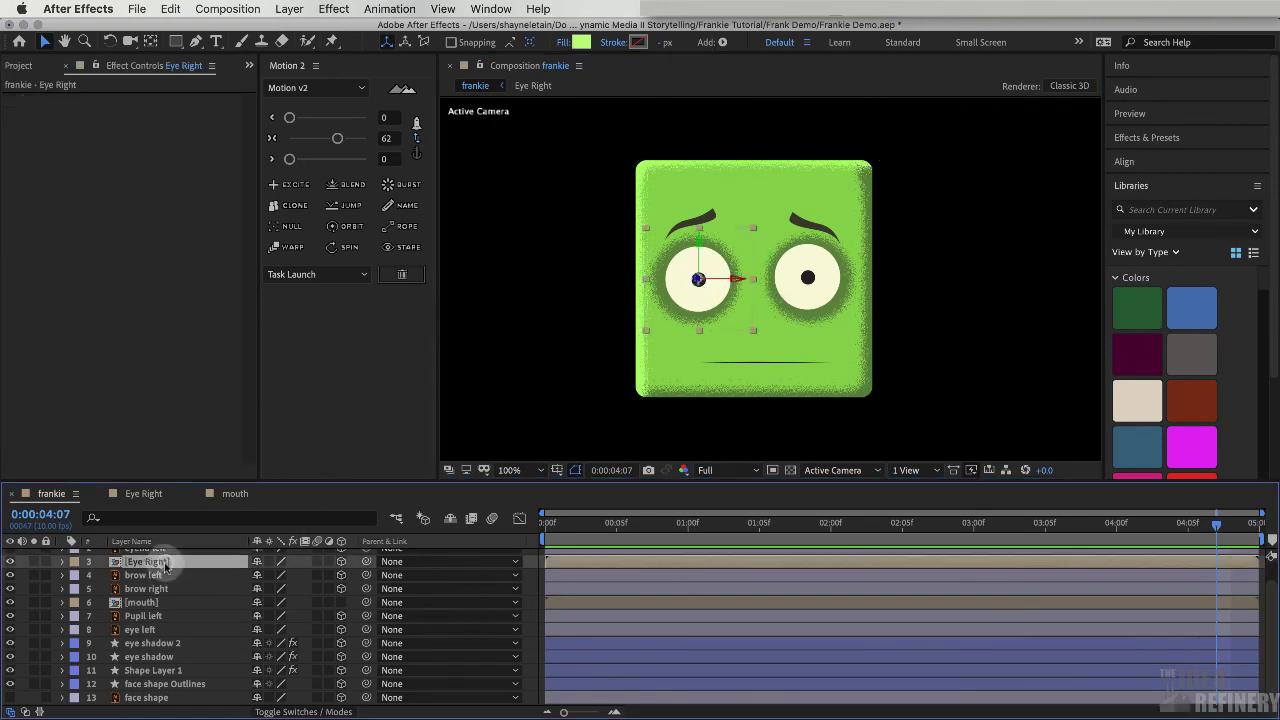
{"action": "left_click_drag", "start_coordinate": [572, 522], "coordinate": [785, 535]}
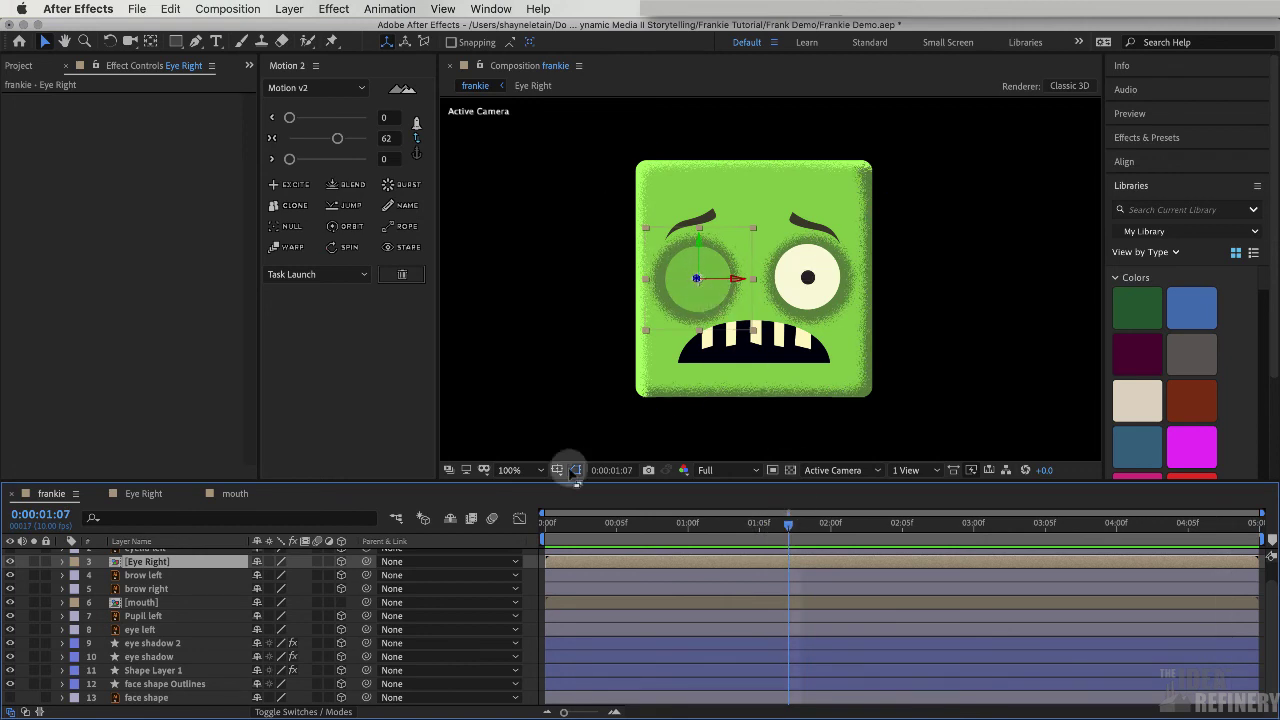
{"action": "scroll", "coordinate": [204, 585], "scroll_direction": "up", "scroll_amount": 2}
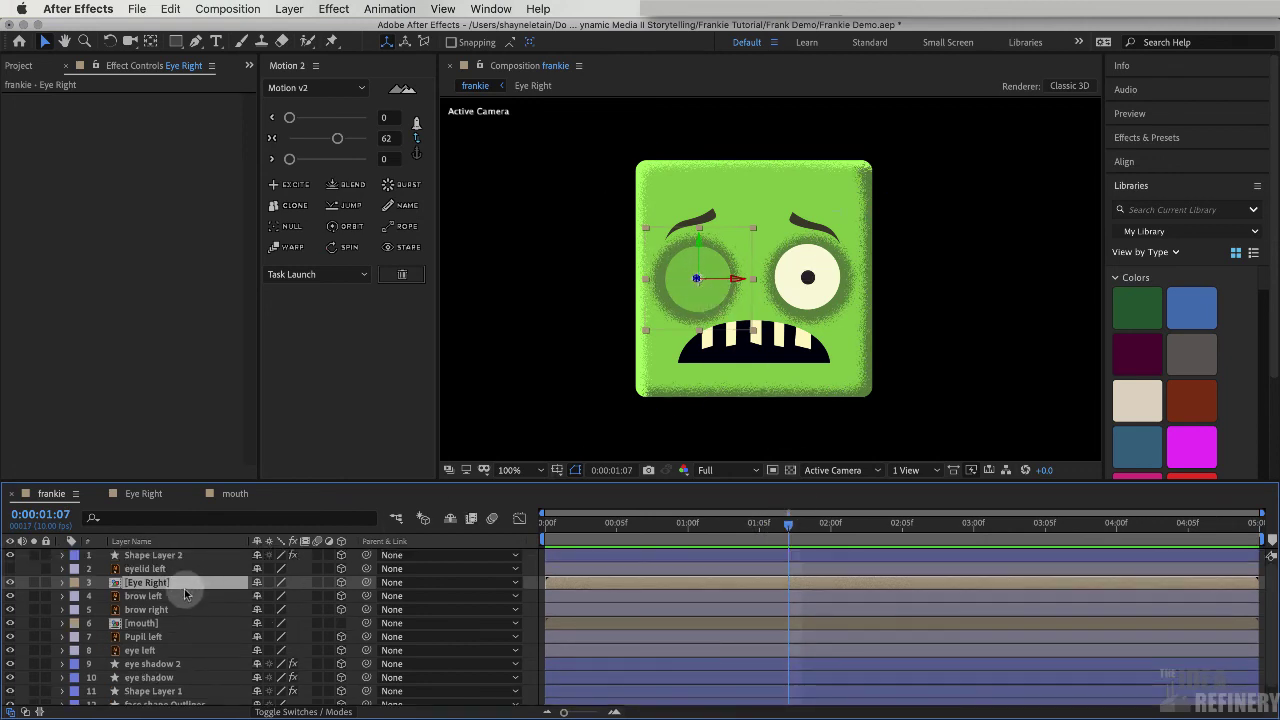
{"action": "left_click", "coordinate": [186, 588]}
{"action": "key", "text": "super+d"}
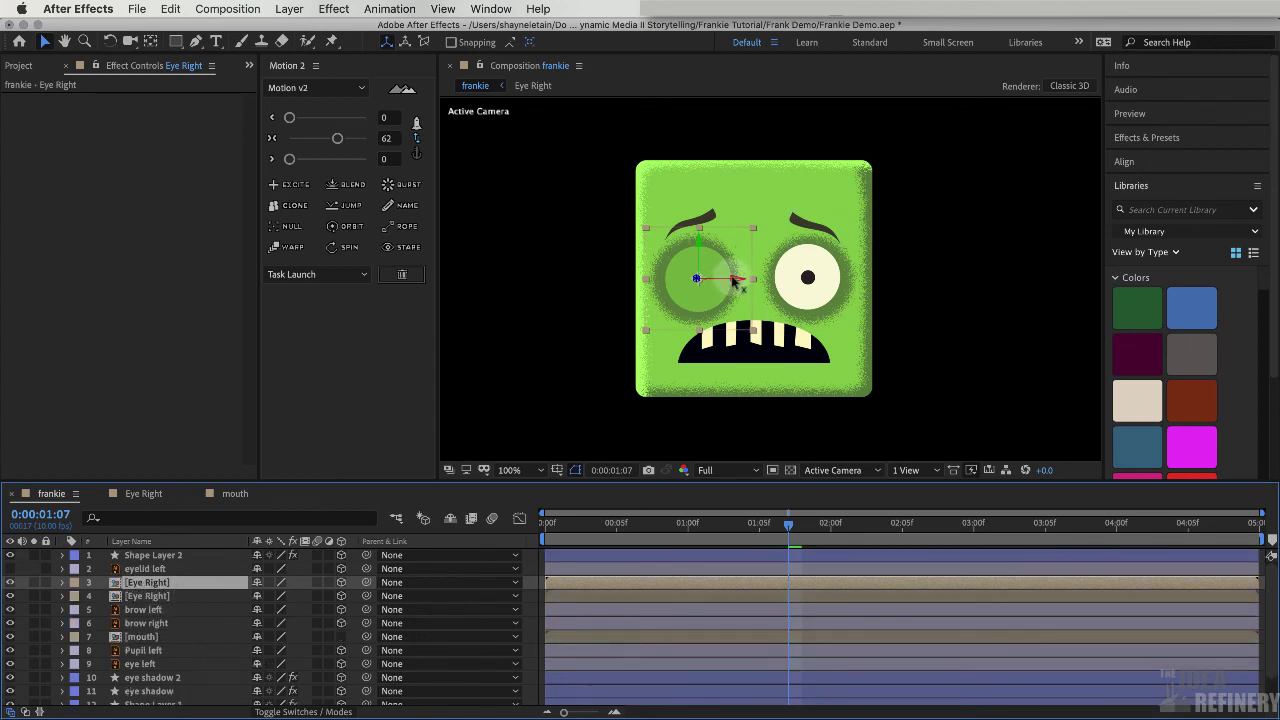
{"action": "left_click_drag", "start_coordinate": [735, 282], "coordinate": [847, 291]}
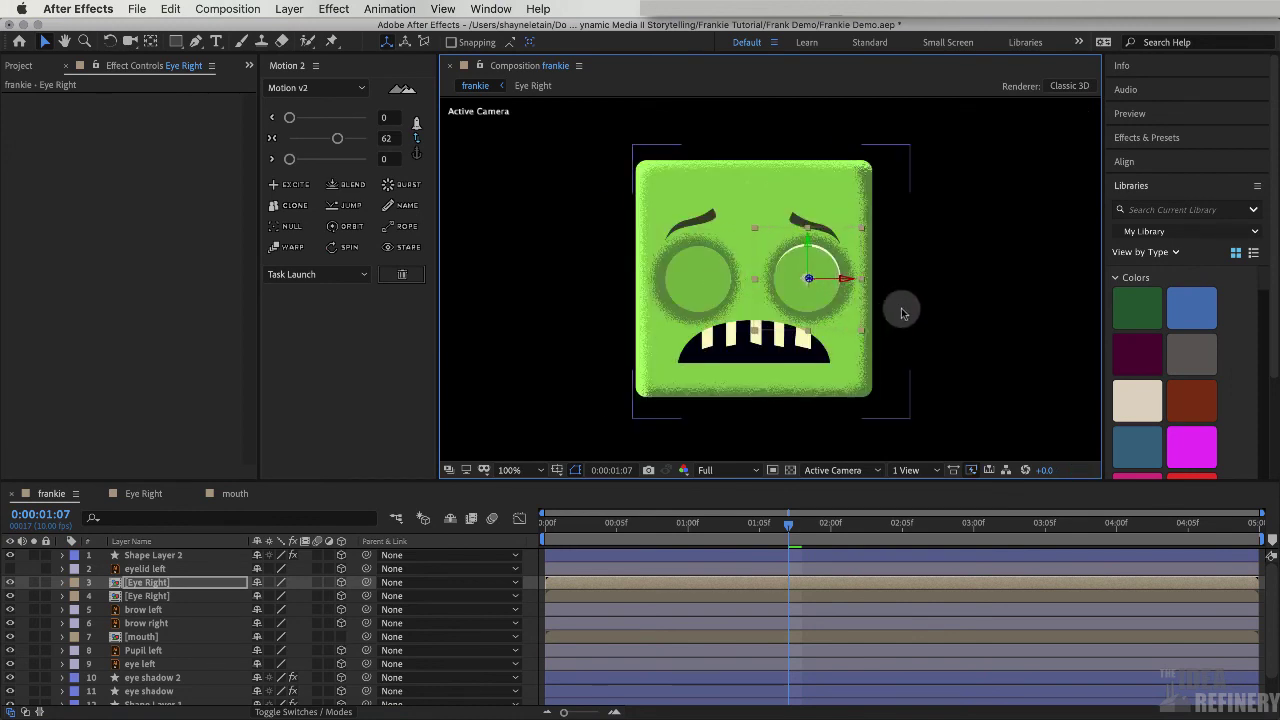
- Rename the duplicated Eye Right layer as Eye Left
{"action": "left_click", "coordinate": [150, 585]}
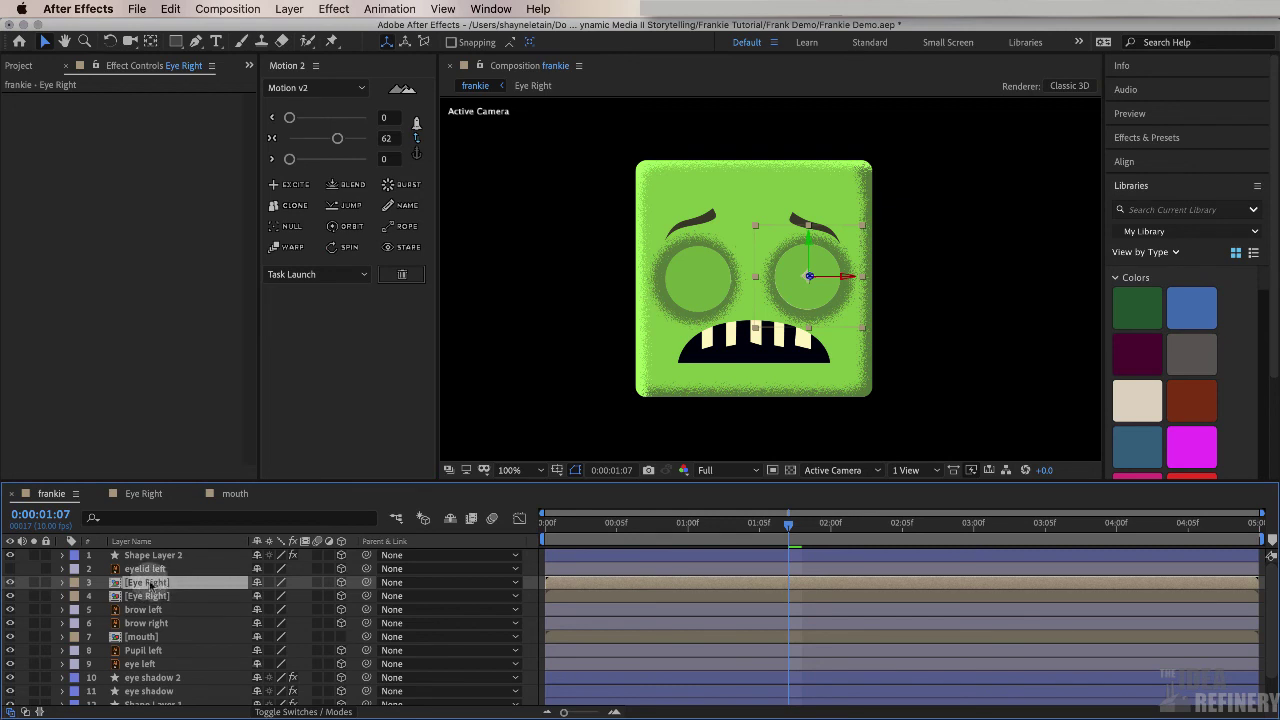
{"action": "key", "text": "Return"}
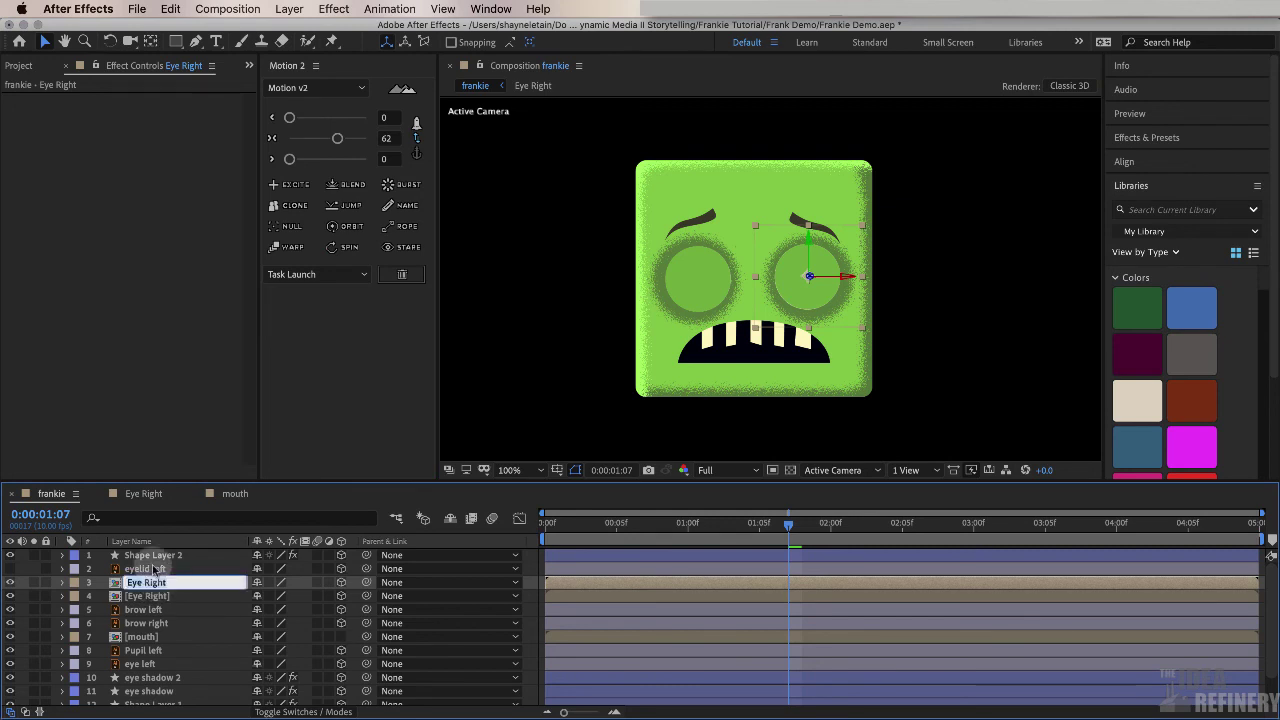
{"action": "type", "text": "Eye Lef"}
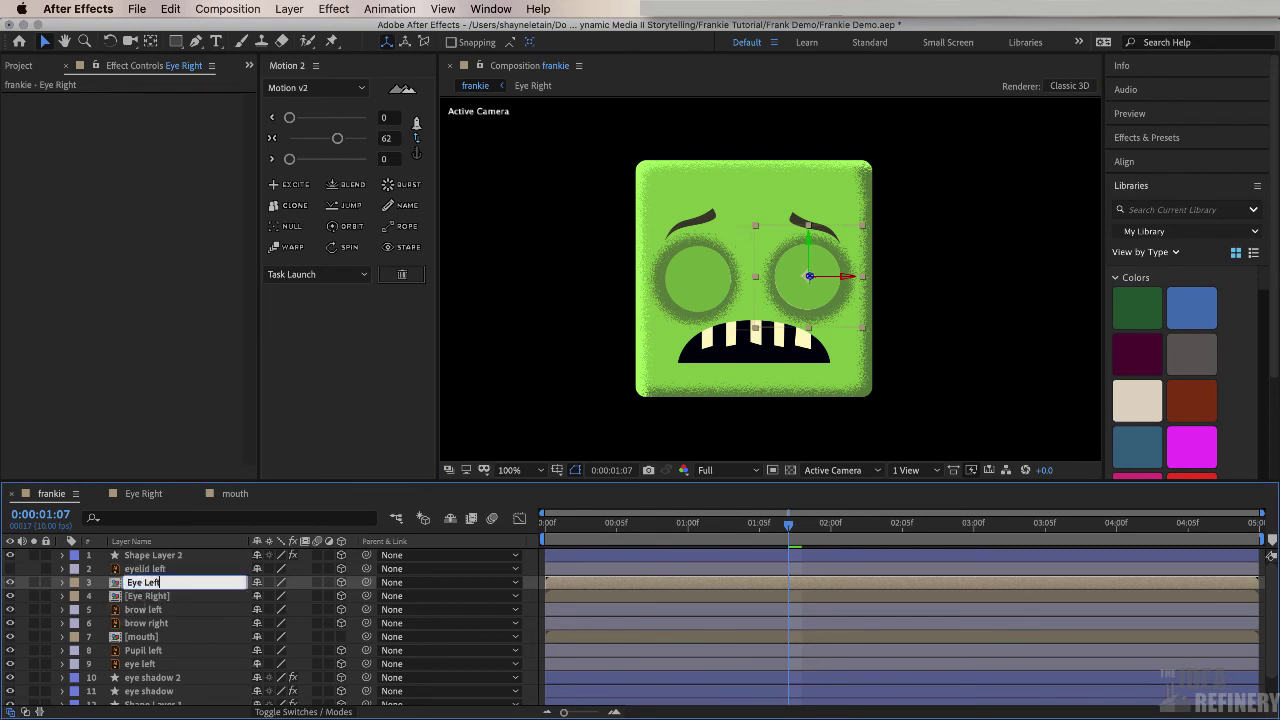
{"action": "key", "text": "Return"}
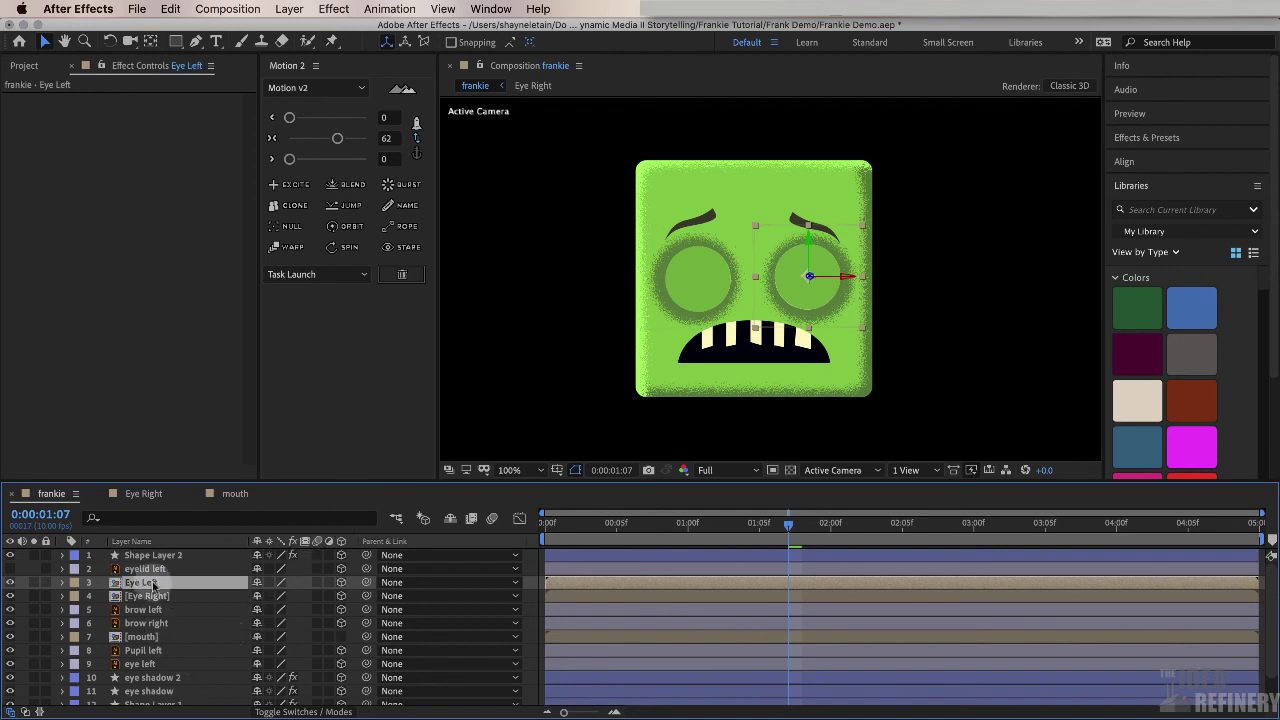
- Hide the original eye left artwork layer and play the animation from the first frame
{"action": "left_click", "coordinate": [140, 664]}
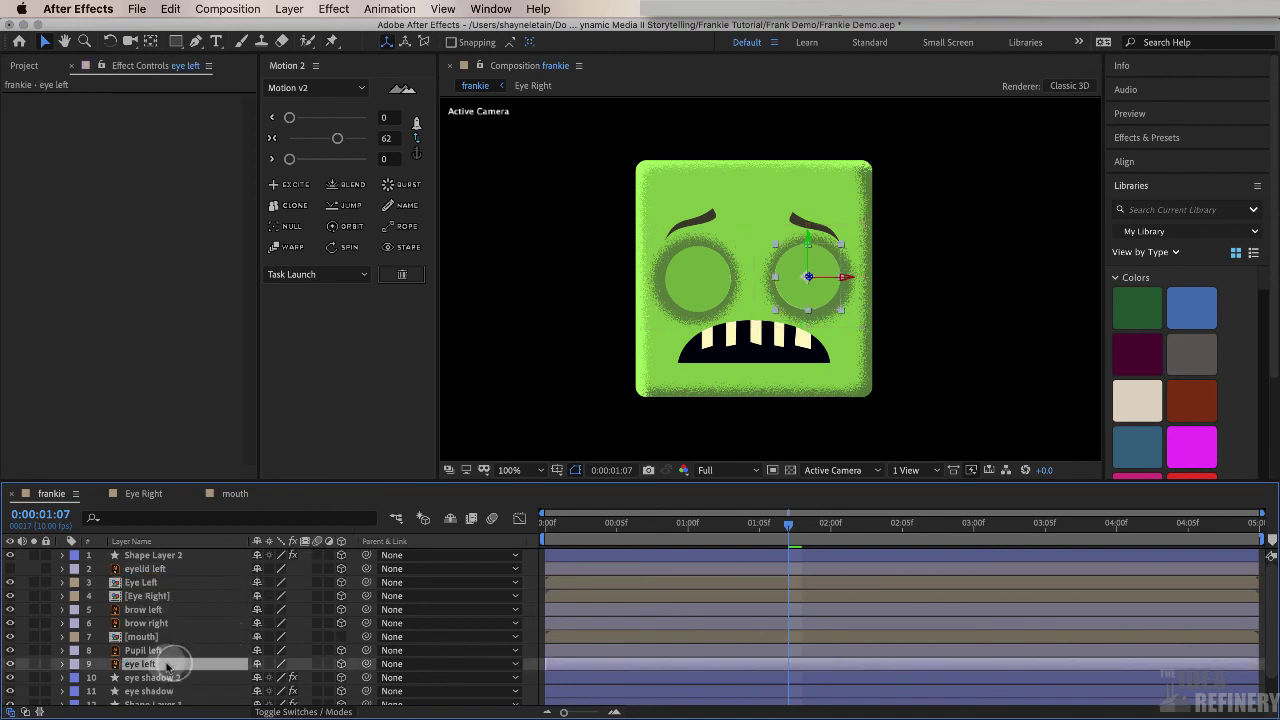
{"action": "left_click", "coordinate": [548, 524]}
{"action": "key", "text": "space"}
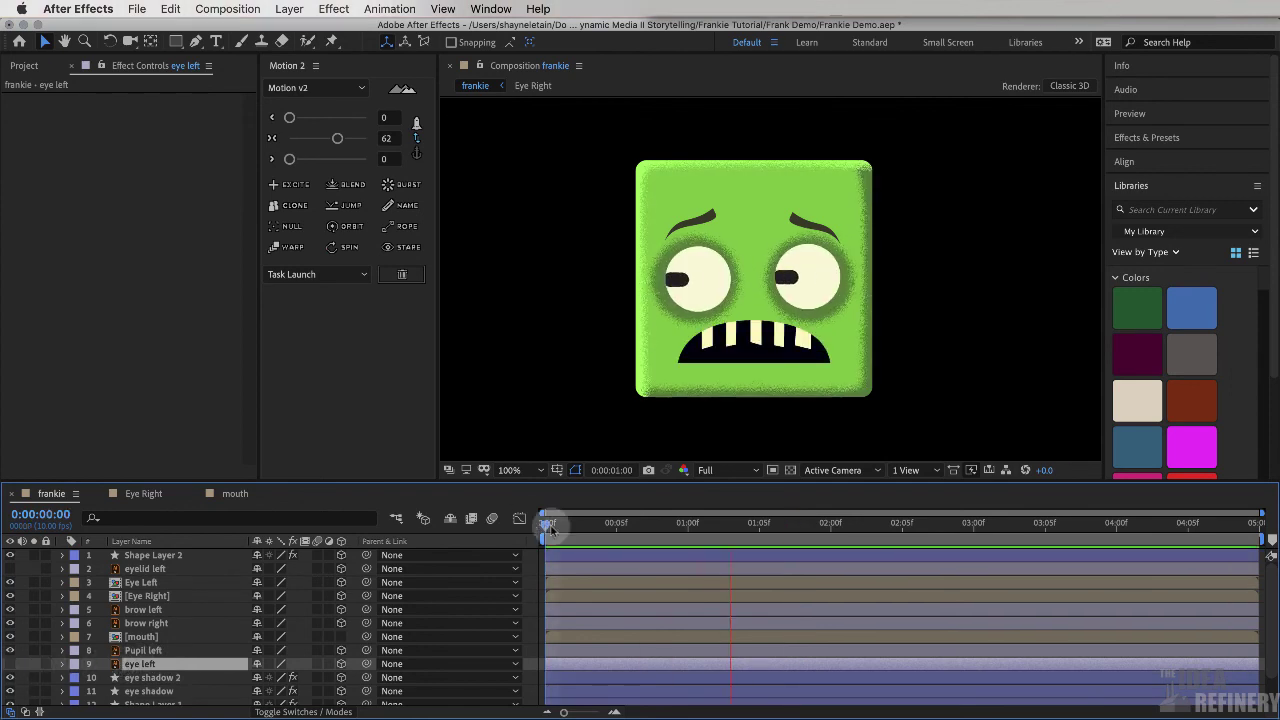